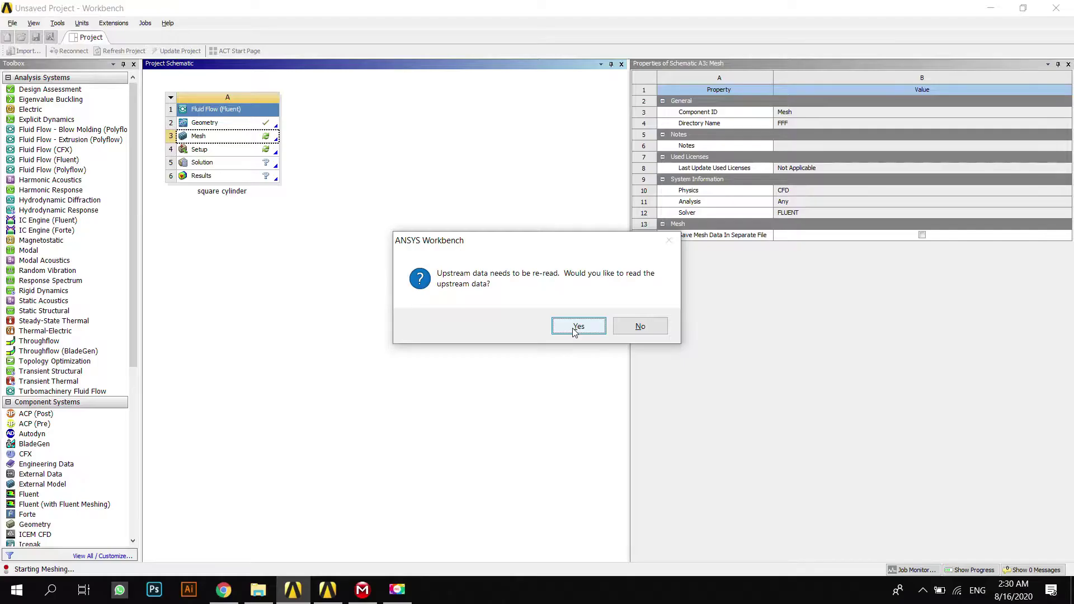
# Re-read the upstream geometry data and update the mesh with the default settings
pyautogui.click(574, 331)
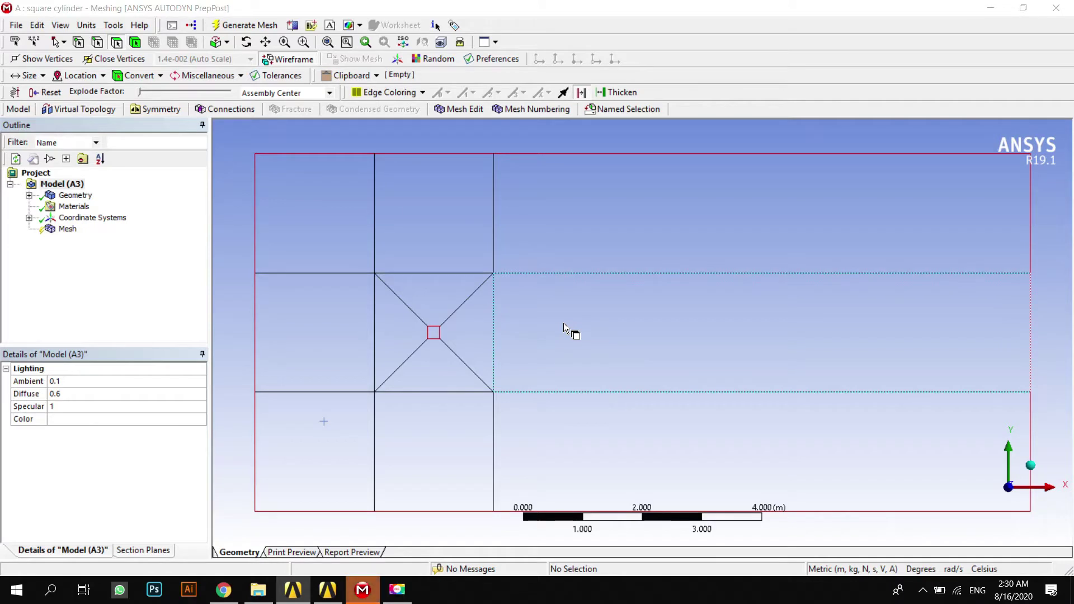
pyautogui.click(71, 230)
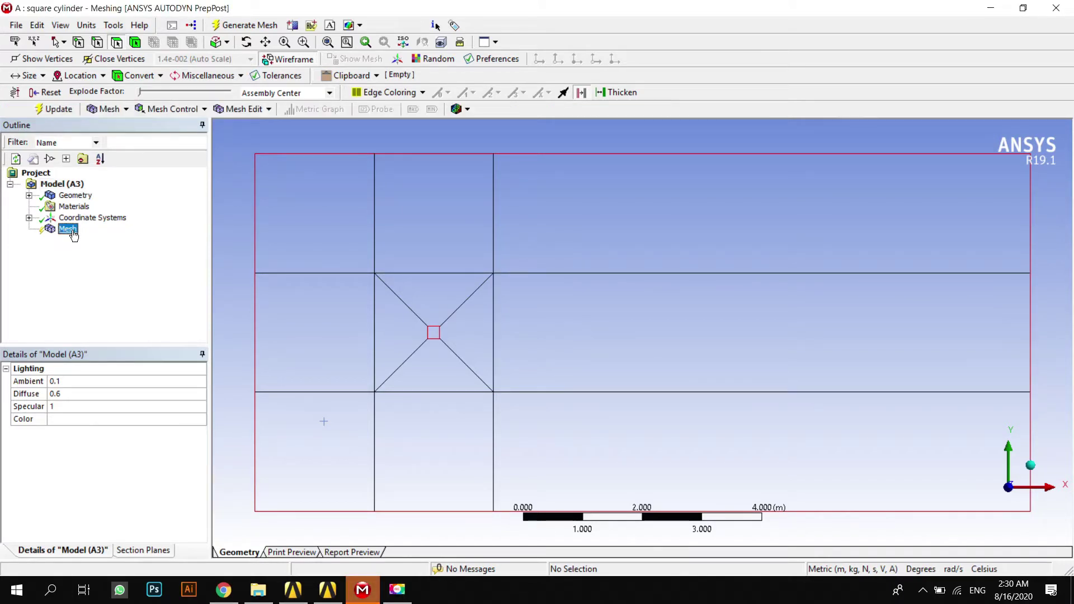
pyautogui.click(54, 114)
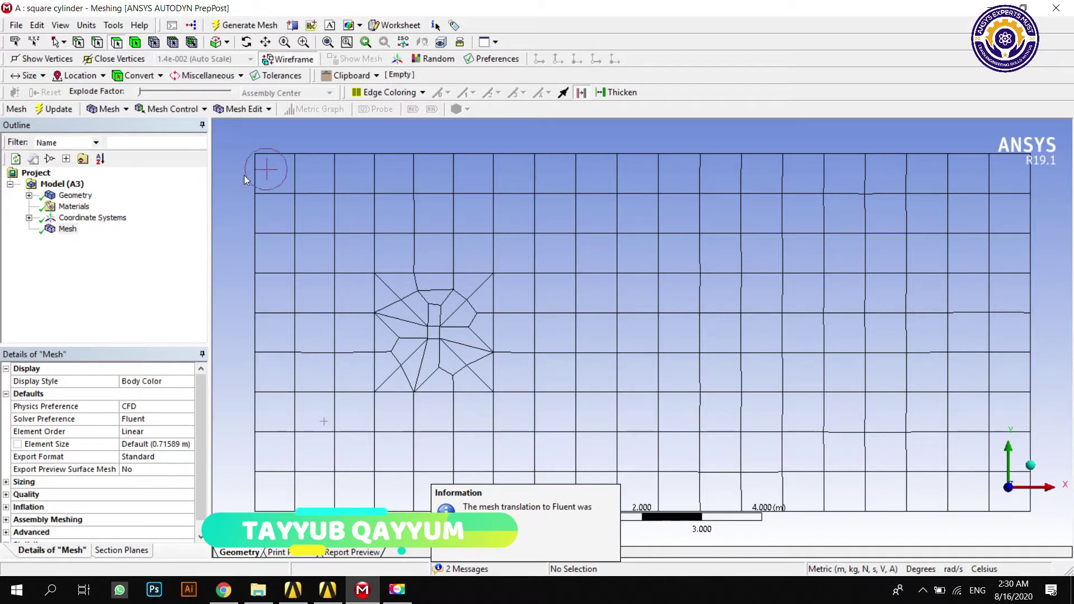
# Insert a Face Meshing control on all 12 faces of the flow domain around the square cylinder
pyautogui.click(305, 232)
pyautogui.keyDown('ctrl'); pyautogui.click(418, 237); pyautogui.keyUp('ctrl')
pyautogui.keyDown('ctrl'); pyautogui.click(632, 234); pyautogui.keyUp('ctrl')
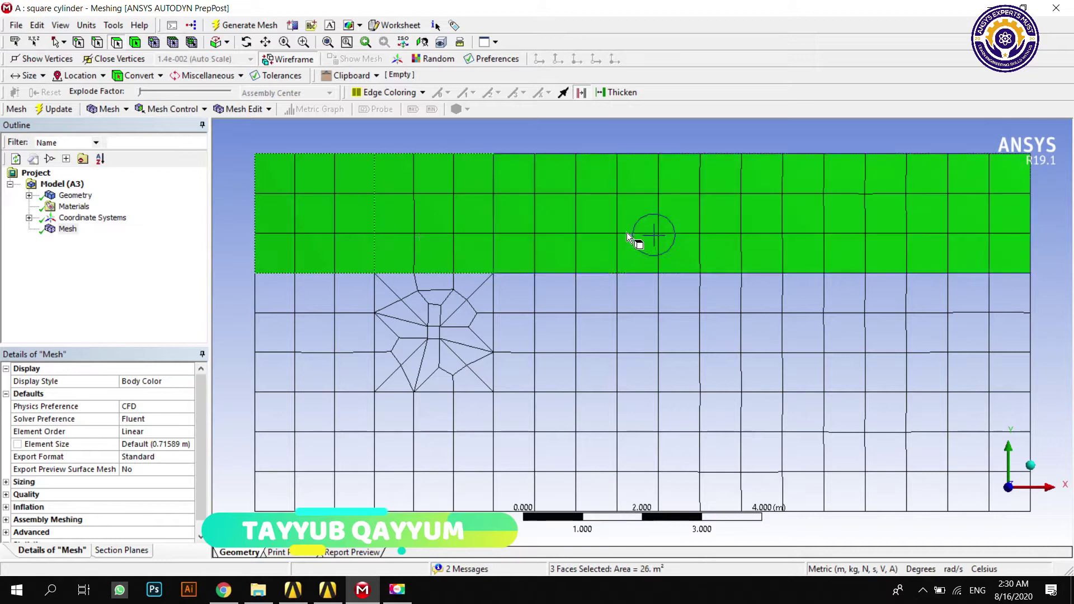
pyautogui.keyDown('ctrl'); pyautogui.click(334, 313); pyautogui.keyUp('ctrl')
pyautogui.keyDown('ctrl'); pyautogui.click(395, 295); pyautogui.keyUp('ctrl')
pyautogui.keyDown('ctrl'); pyautogui.click(414, 293); pyautogui.keyUp('ctrl')
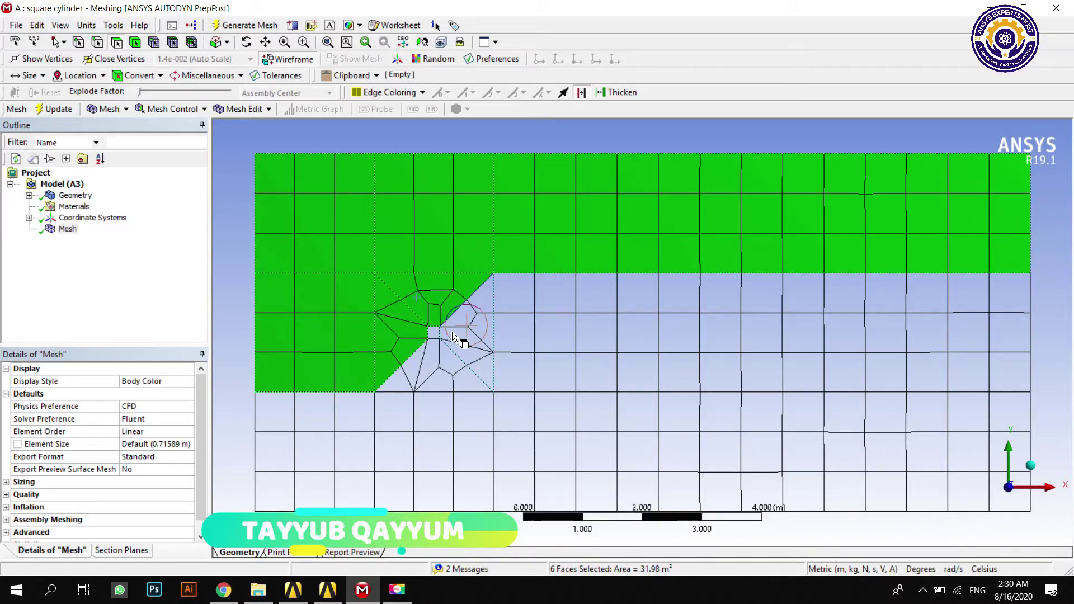
pyautogui.keyDown('ctrl'); pyautogui.click(452, 331); pyautogui.keyUp('ctrl')
pyautogui.keyDown('ctrl'); pyautogui.click(458, 358); pyautogui.keyUp('ctrl')
pyautogui.keyDown('ctrl'); pyautogui.click(576, 353); pyautogui.keyUp('ctrl')
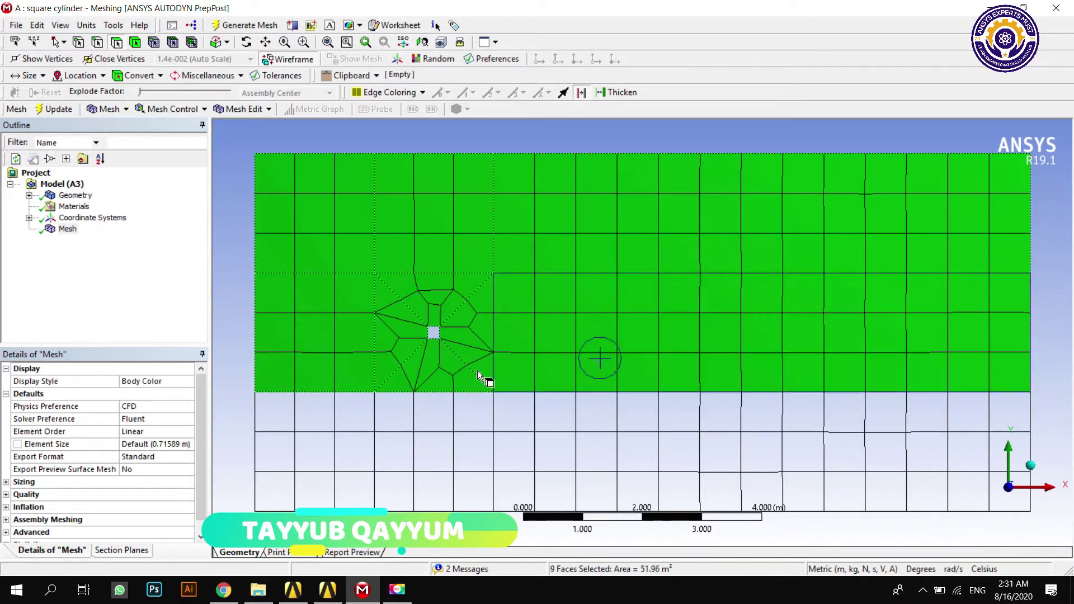
pyautogui.keyDown('ctrl'); pyautogui.click(294, 424); pyautogui.keyUp('ctrl')
pyautogui.keyDown('ctrl'); pyautogui.click(436, 428); pyautogui.keyUp('ctrl')
pyautogui.keyDown('ctrl'); pyautogui.click(590, 439); pyautogui.keyUp('ctrl')
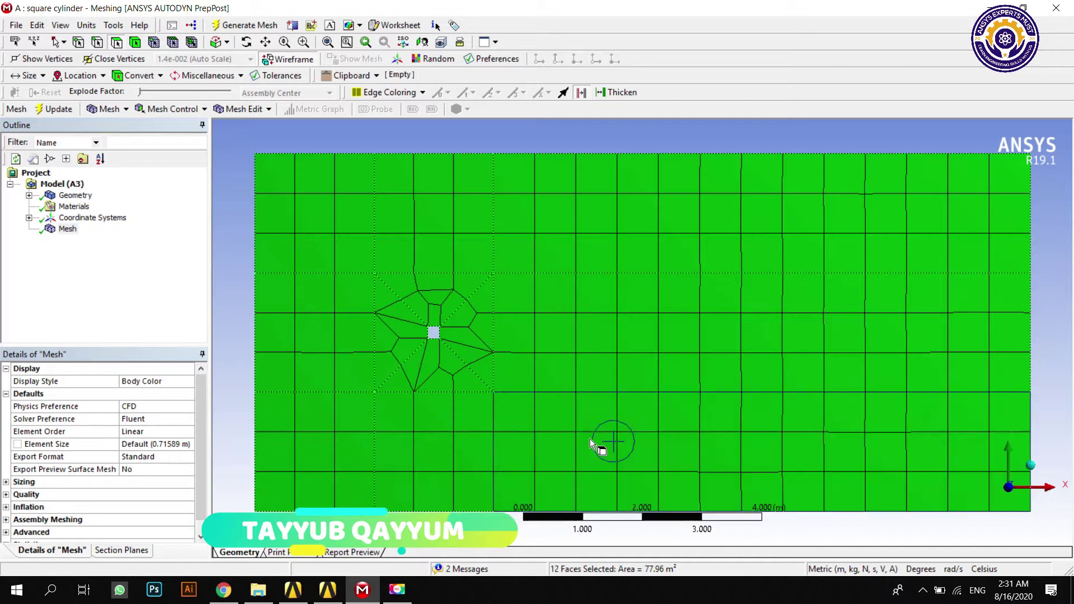
pyautogui.click(67, 229)
pyautogui.rightClick(68, 230)
pyautogui.moveTo(204, 238)
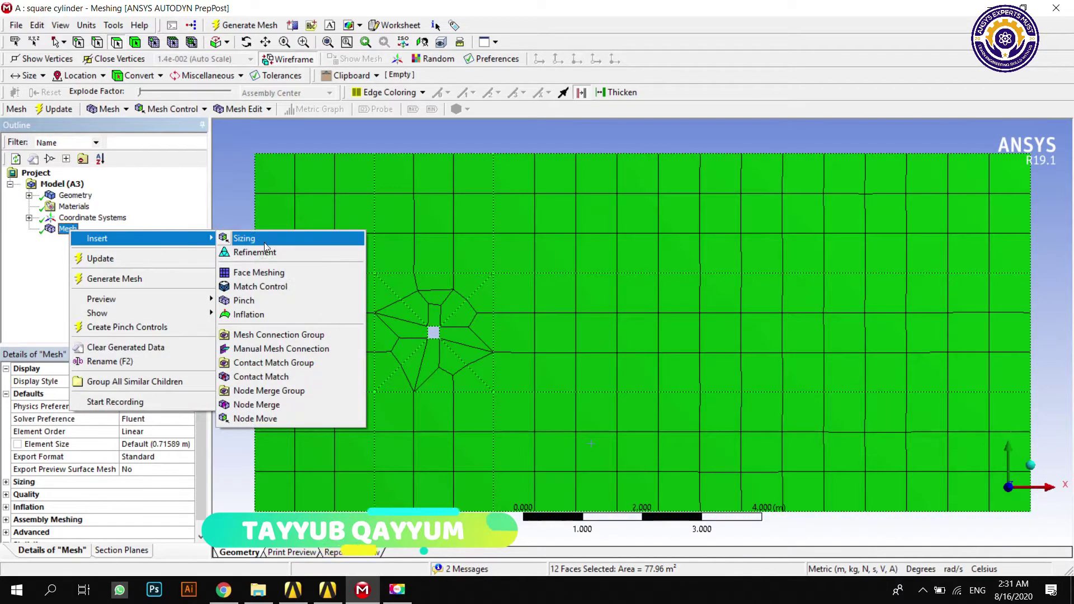
pyautogui.click(261, 275)
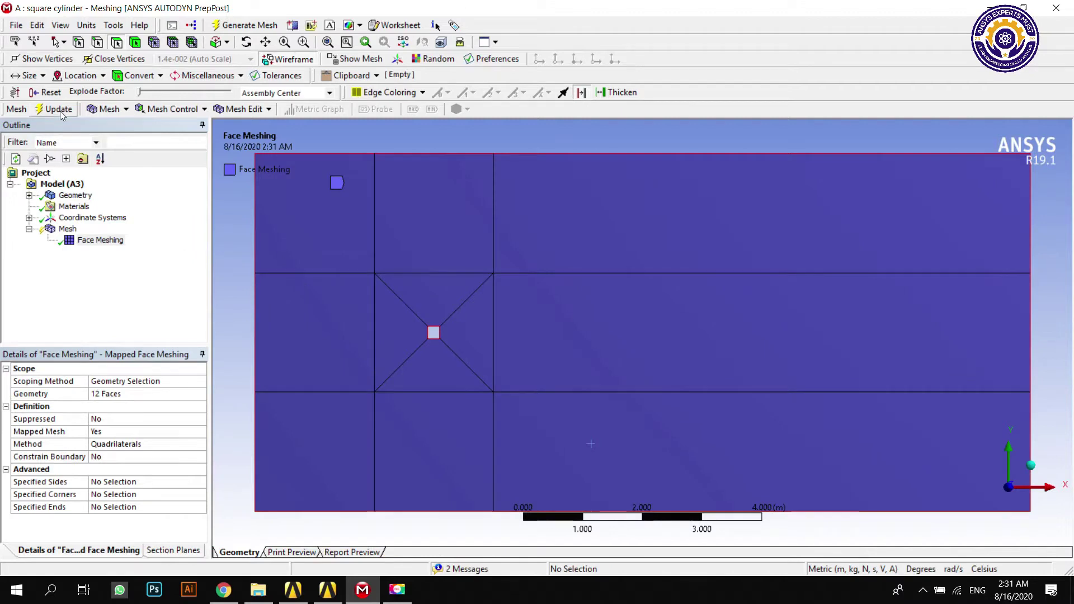
# Update the mesh with the face meshing control and display the mapped mesh
pyautogui.click(57, 110)
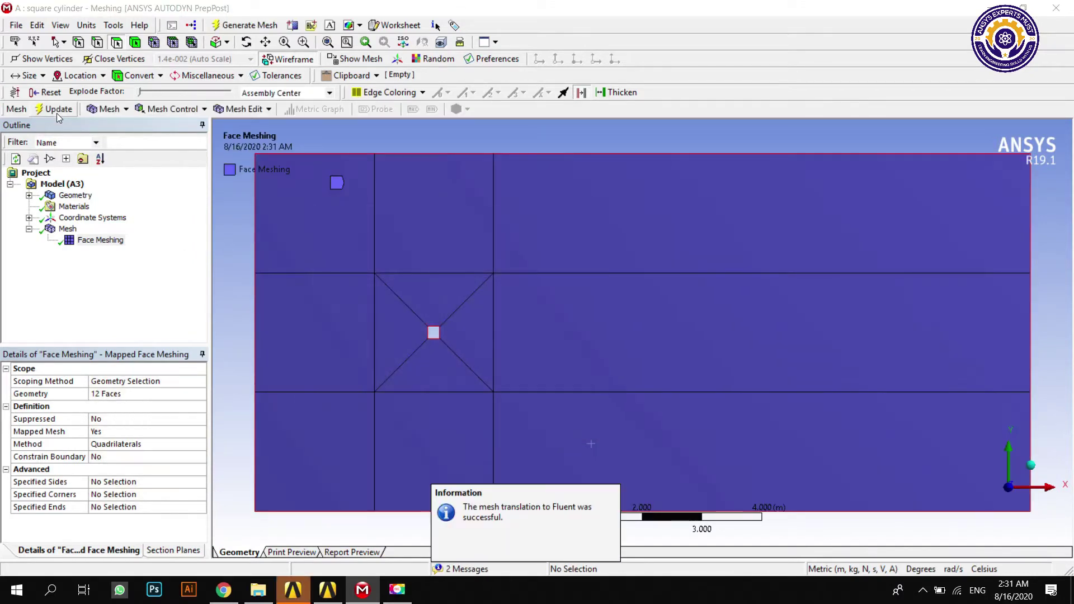
pyautogui.click(66, 230)
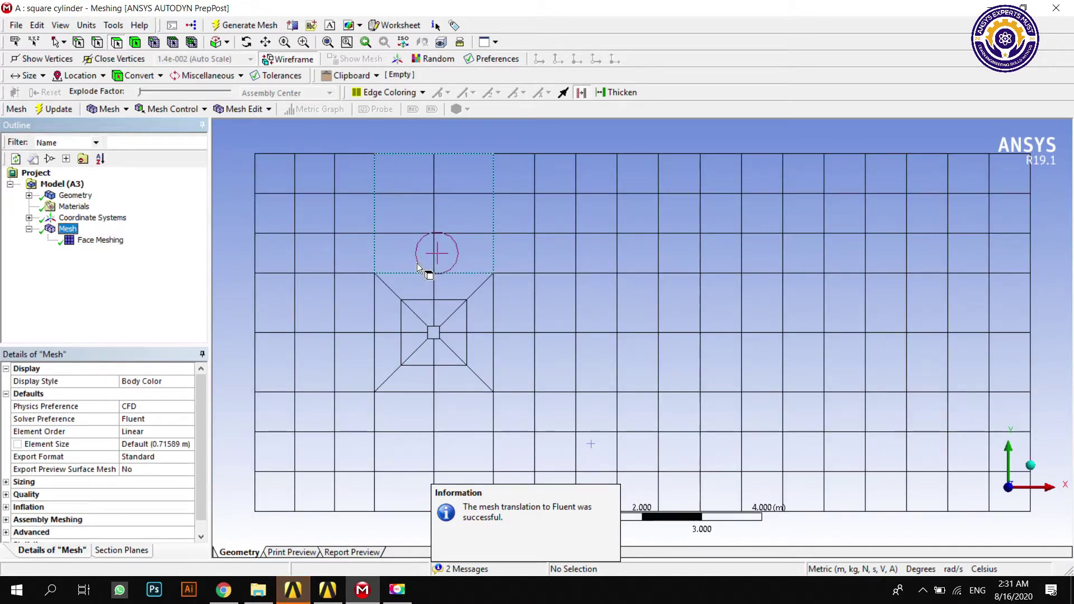
pyautogui.scroll(2, 387, 316)
pyautogui.scroll(-3, 386, 317)
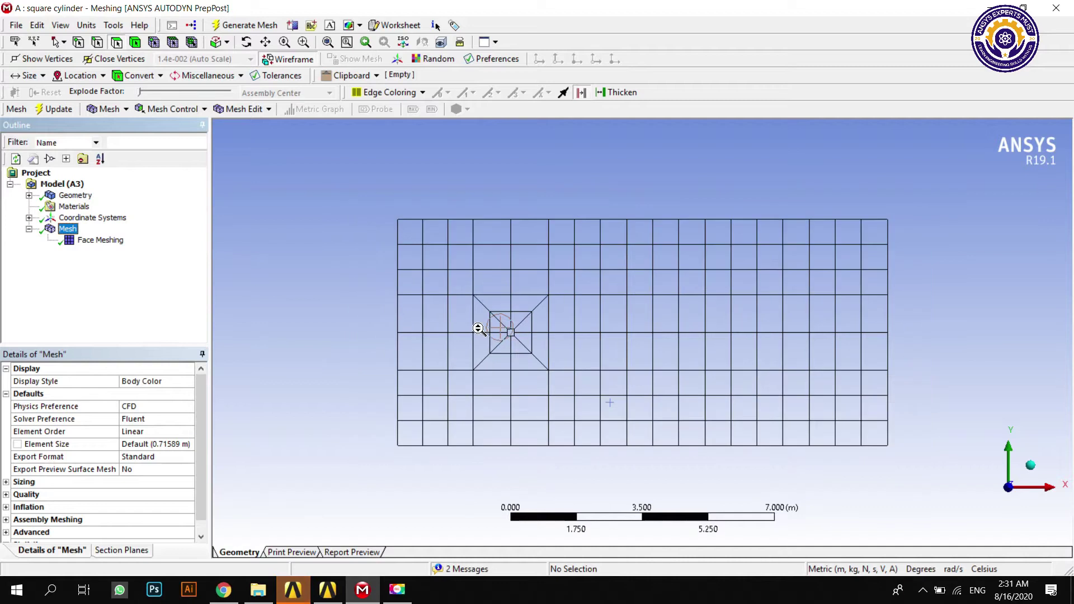
pyautogui.scroll(3, 493, 330)
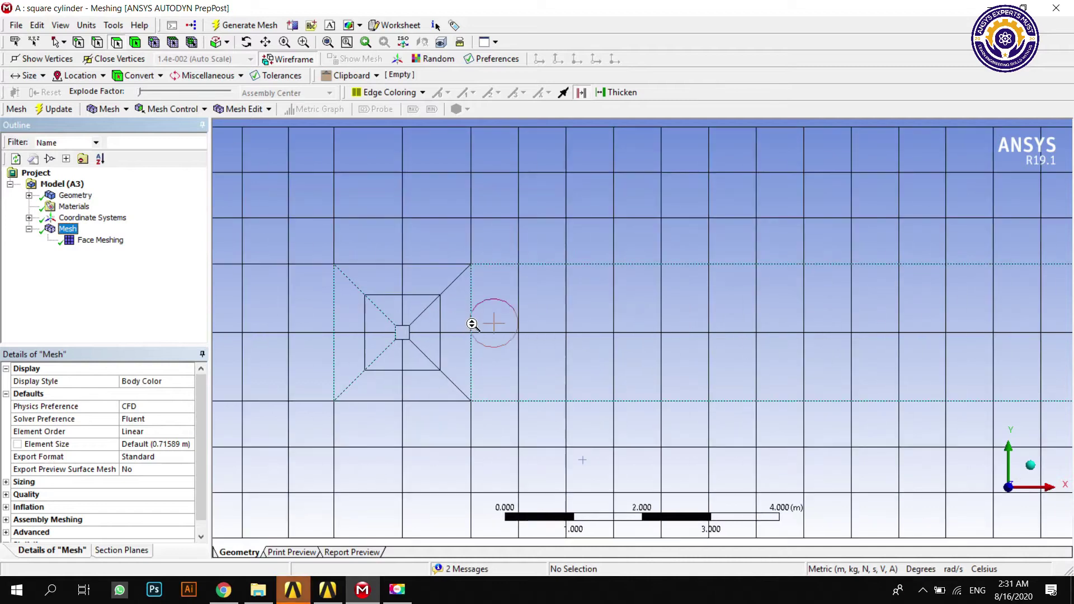
# Insert an edge Sizing control on the four edges of the small central square
pyautogui.click(265, 42)
pyautogui.moveTo(383, 298); pyautogui.dragTo(553, 305)
pyautogui.scroll(4, 560, 297)
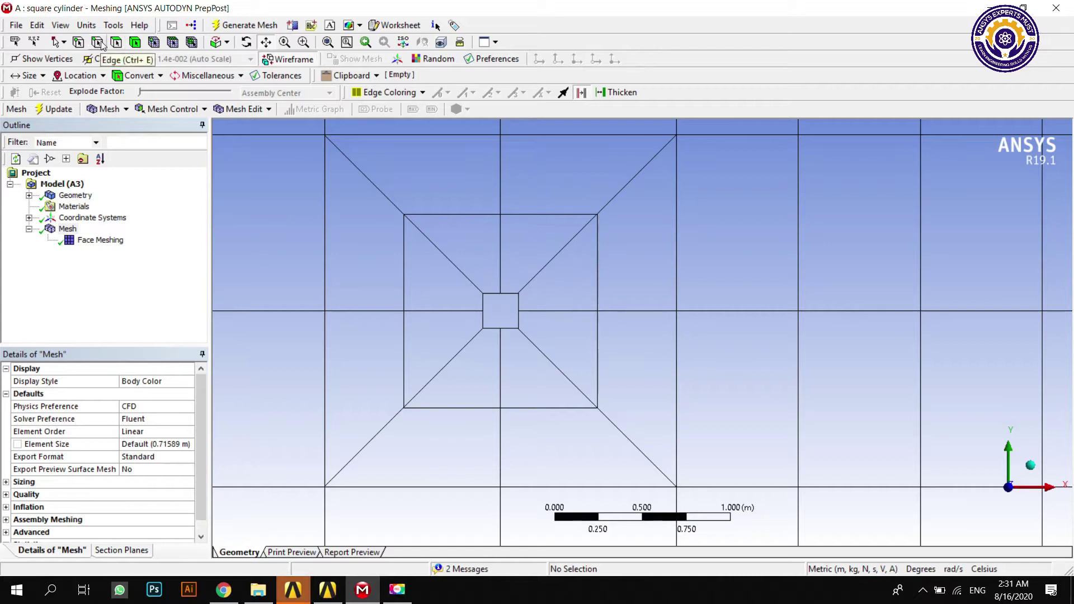
pyautogui.middleClick(472, 313)
pyautogui.click(482, 314)
pyautogui.keyDown('ctrl'); pyautogui.click(518, 305); pyautogui.keyUp('ctrl')
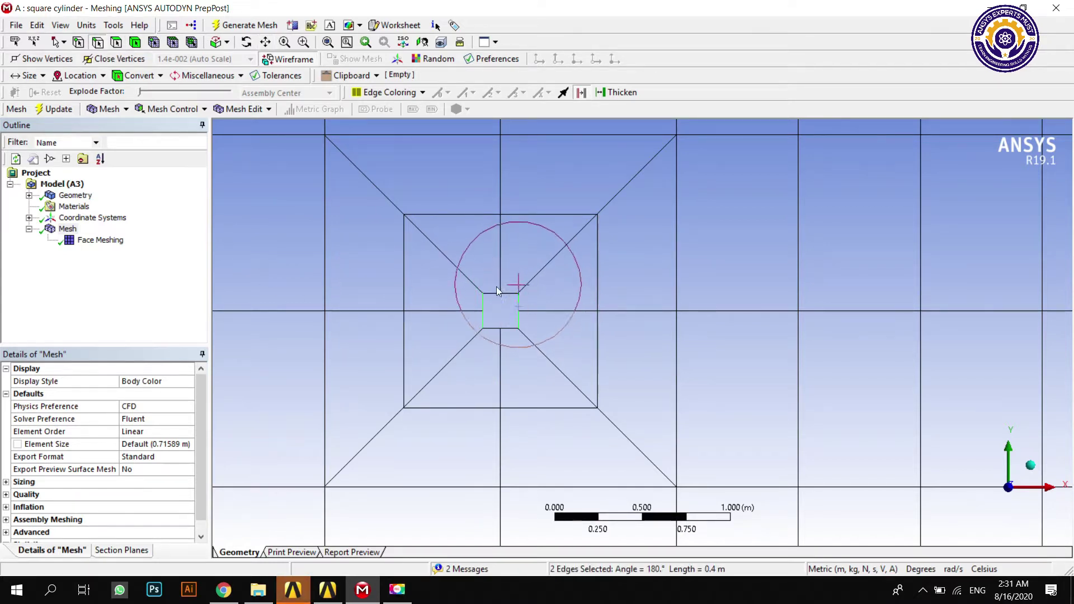
pyautogui.keyDown('ctrl'); pyautogui.click(497, 292); pyautogui.keyUp('ctrl')
pyautogui.keyDown('ctrl'); pyautogui.click(496, 329); pyautogui.keyUp('ctrl')
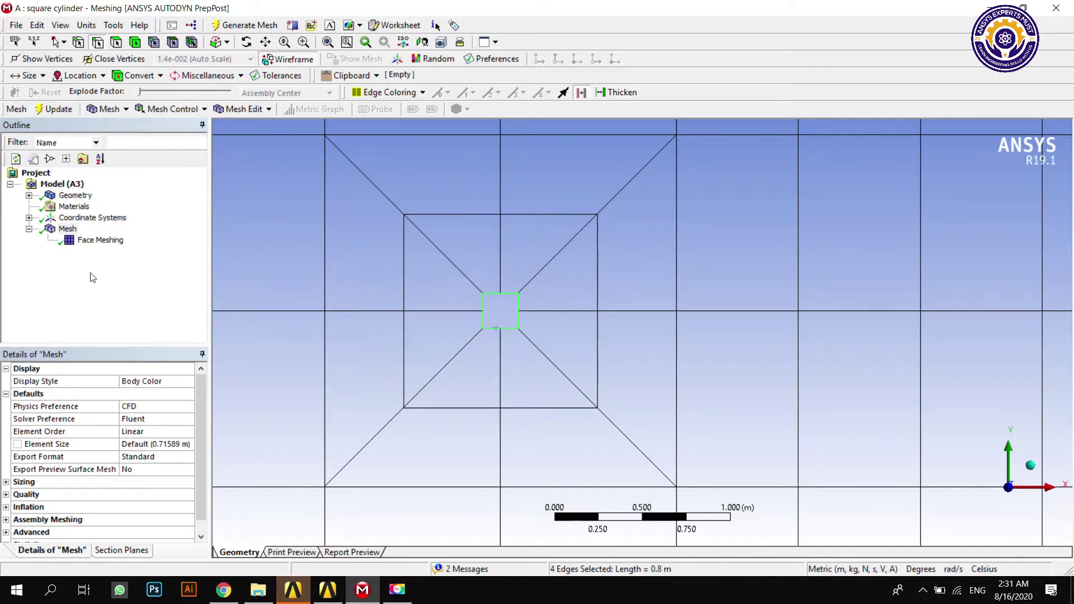
pyautogui.click(65, 229)
pyautogui.rightClick(65, 230)
pyautogui.moveTo(89, 234)
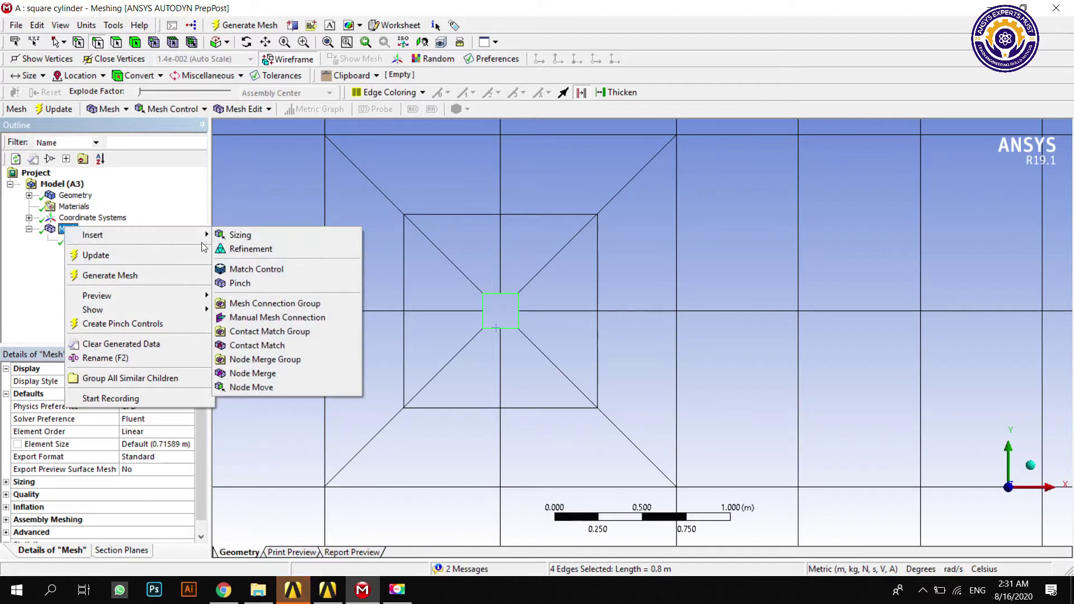
pyautogui.click(236, 235)
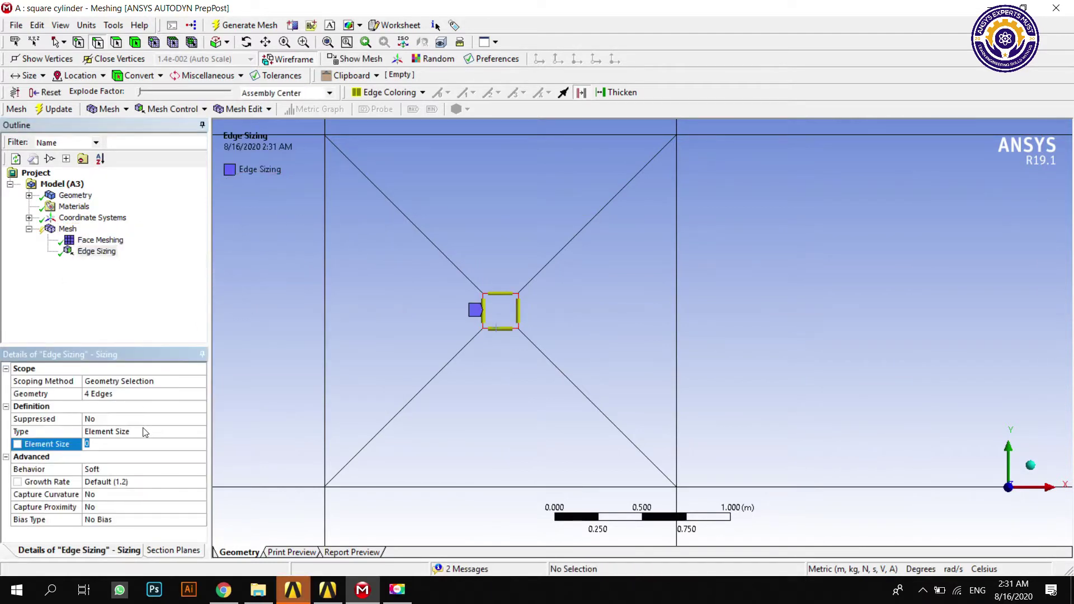
# Set the central square's edge sizing to Number of Divisions with 80 divisions and Hard behavior
pyautogui.click(144, 431)
pyautogui.click(201, 432)
pyautogui.click(148, 448)
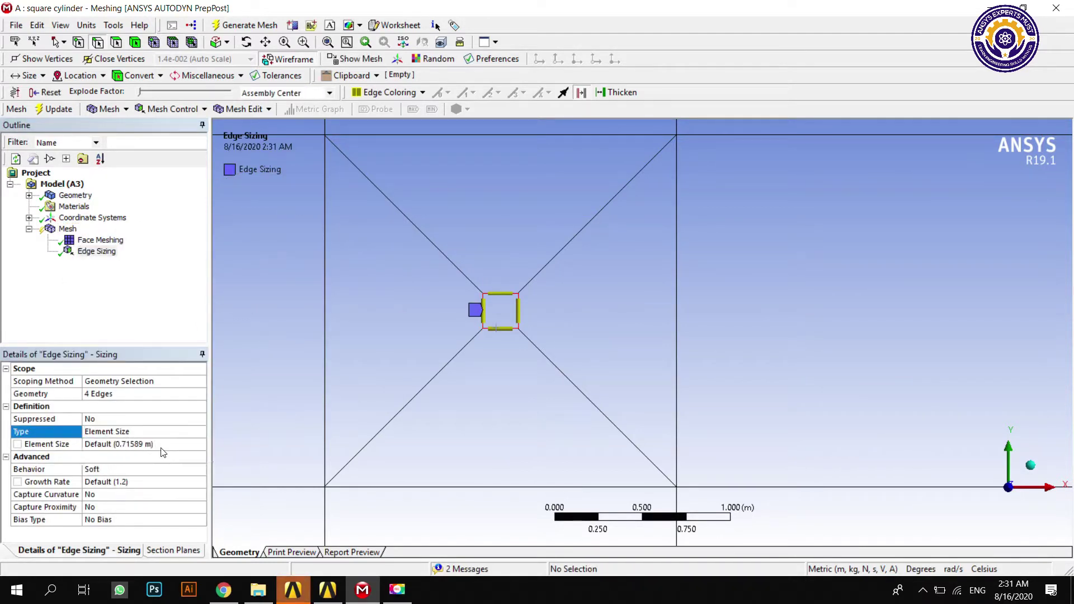
pyautogui.click(136, 470)
pyautogui.click(201, 470)
pyautogui.click(140, 494)
pyautogui.click(115, 445)
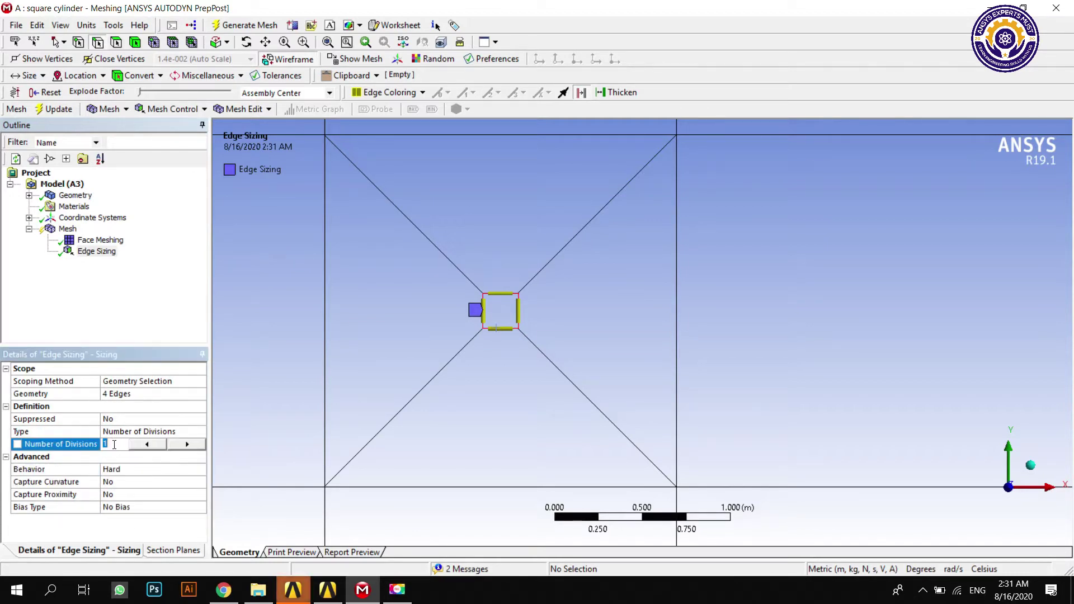
pyautogui.write('80')
pyautogui.click(152, 295)
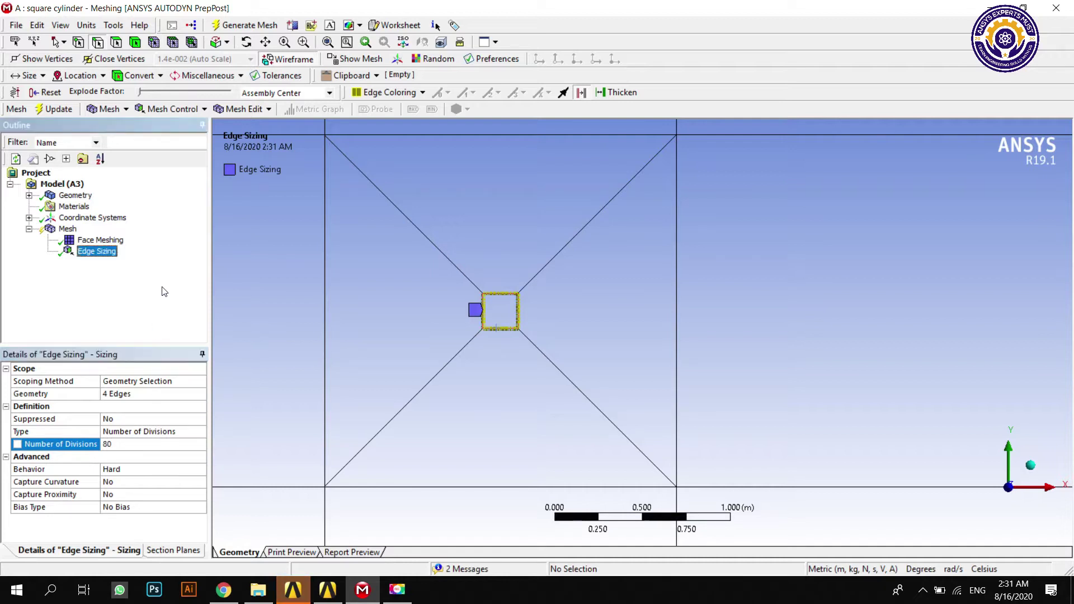
# Insert an edge Sizing control on the four diagonal edges running from the central square to the surrounding block's corners
pyautogui.click(402, 210)
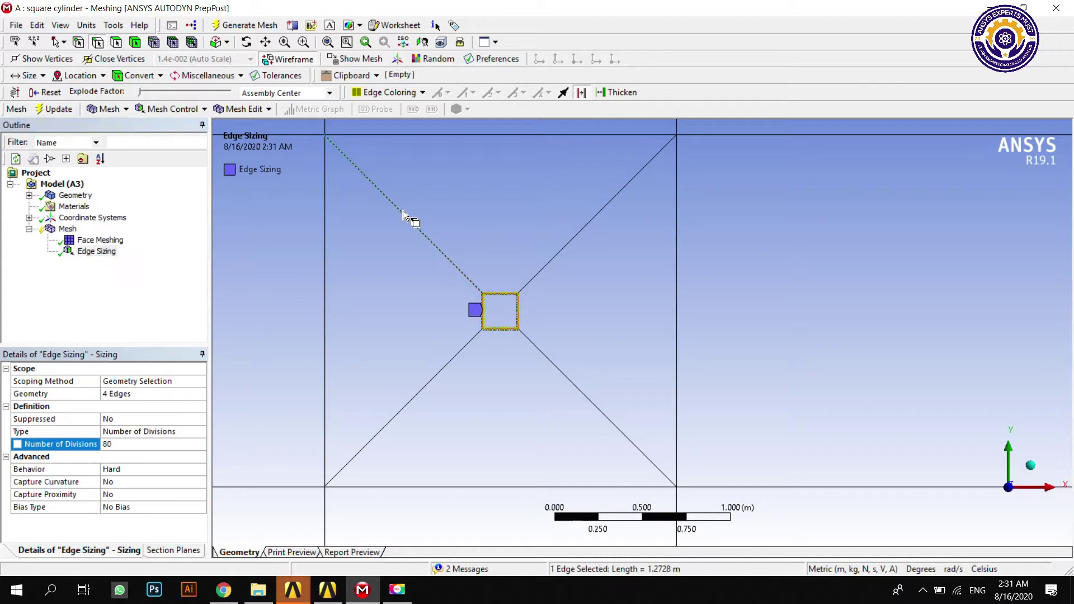
pyautogui.keyDown('ctrl'); pyautogui.click(575, 242); pyautogui.keyUp('ctrl')
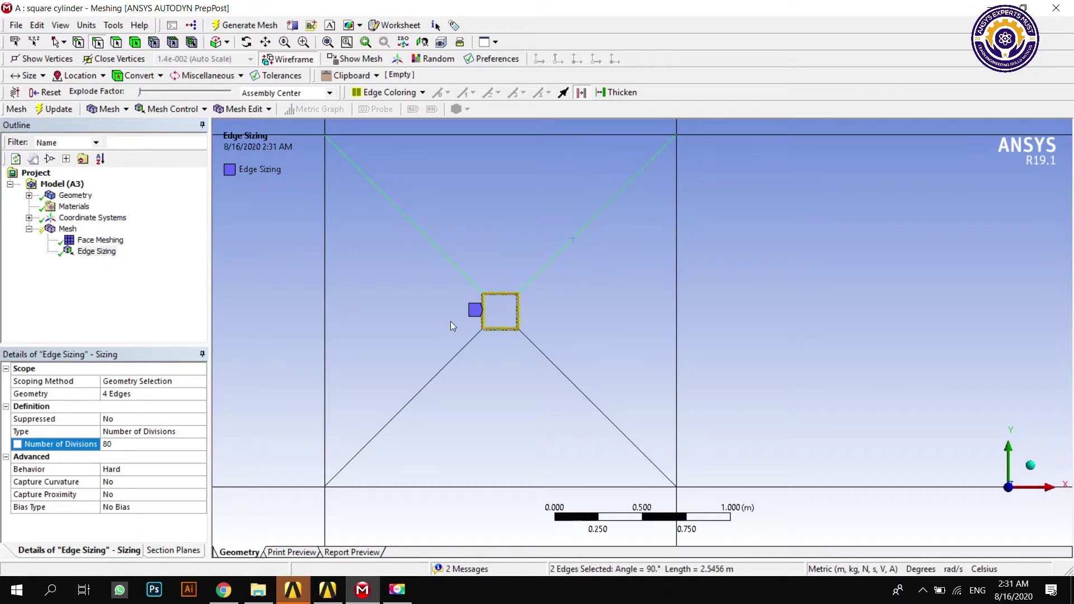
pyautogui.keyDown('ctrl'); pyautogui.click(451, 362); pyautogui.keyUp('ctrl')
pyautogui.keyDown('ctrl'); pyautogui.click(544, 353); pyautogui.keyUp('ctrl')
pyautogui.click(68, 229)
pyautogui.rightClick(69, 230)
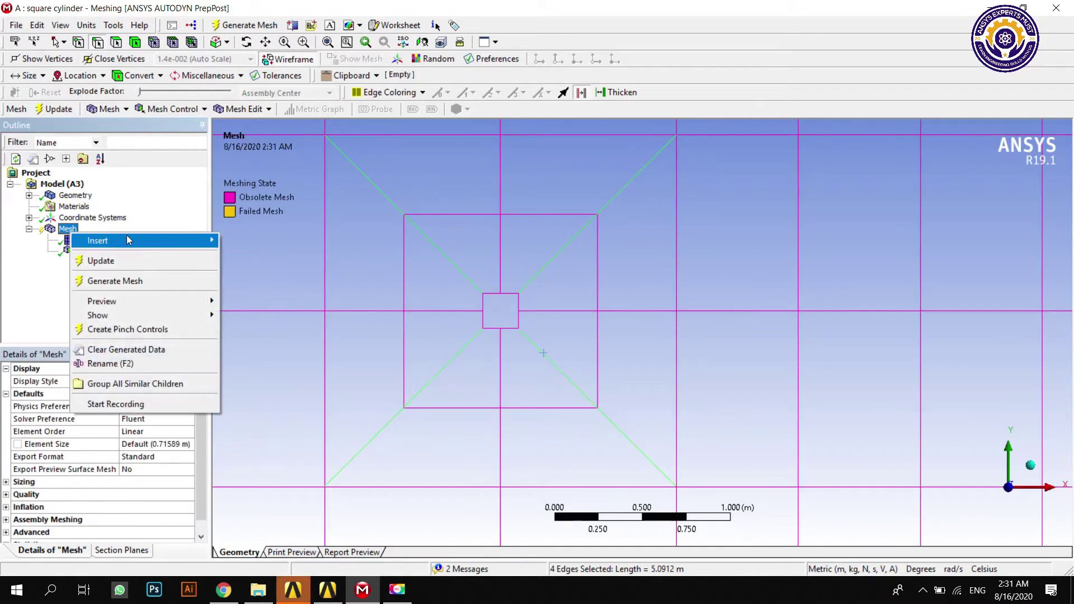
pyautogui.moveTo(213, 241)
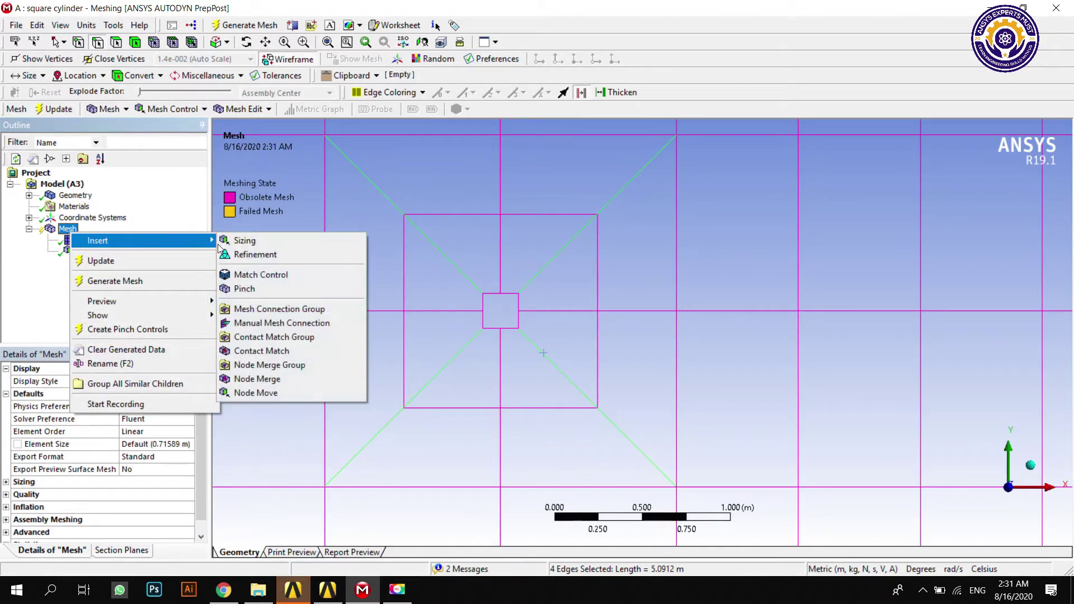
pyautogui.click(260, 242)
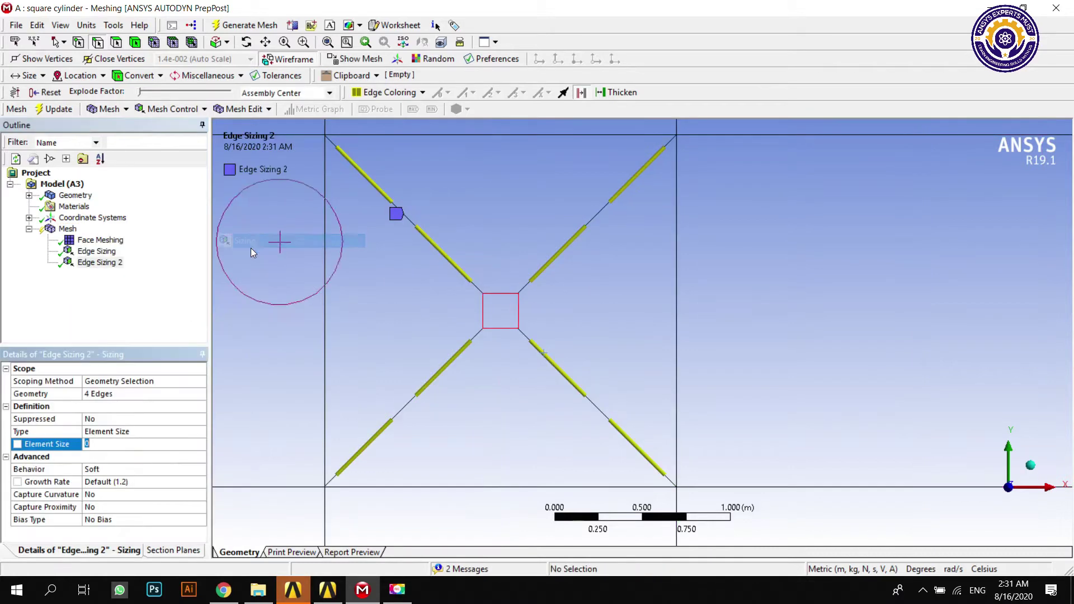
# Set the diagonal edges' sizing to Number of Divisions with 120 divisions and Hard behavior
pyautogui.click(139, 429)
pyautogui.click(202, 432)
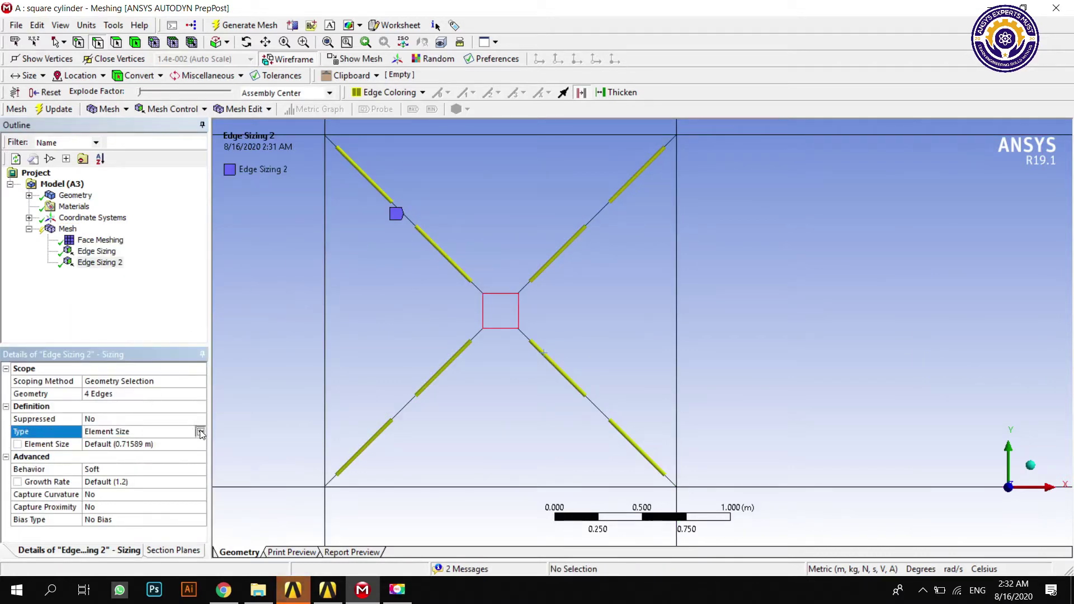
pyautogui.click(153, 453)
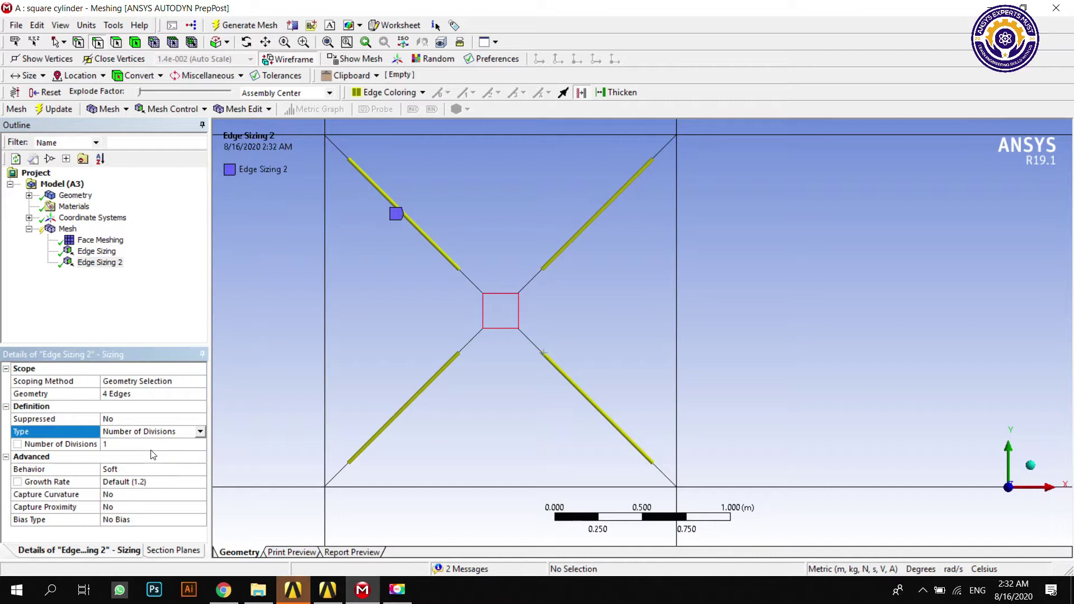
pyautogui.click(148, 445)
pyautogui.write('1')
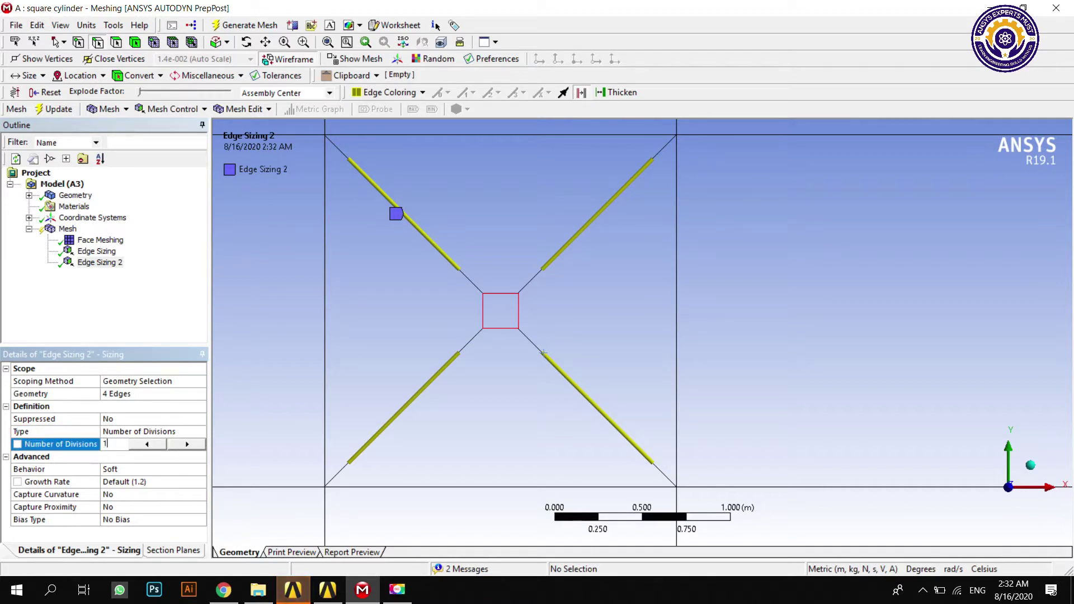
pyautogui.click(148, 466)
pyautogui.click(199, 470)
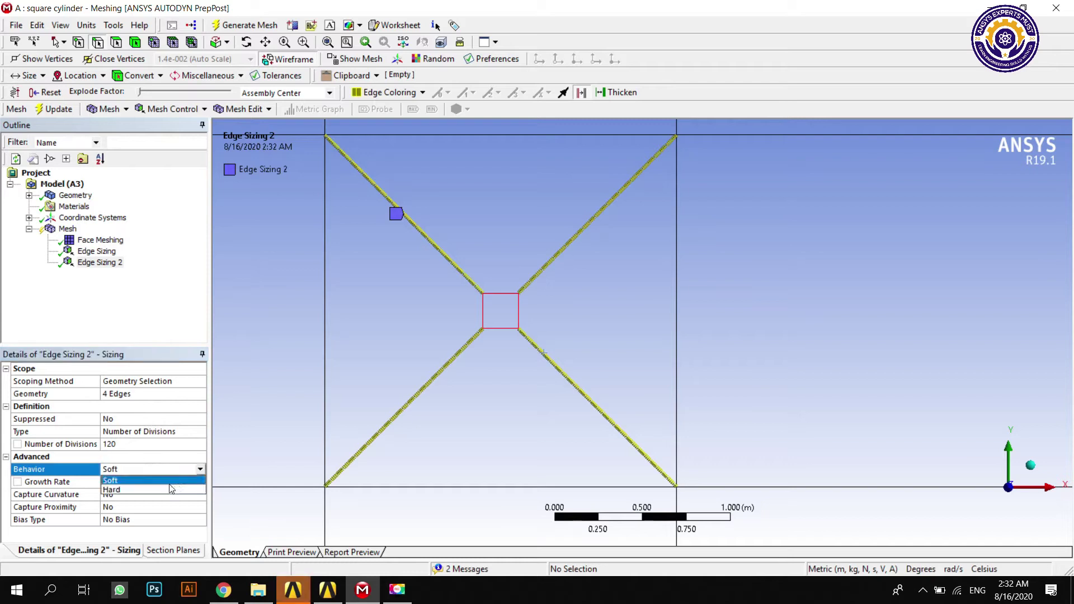
pyautogui.click(167, 490)
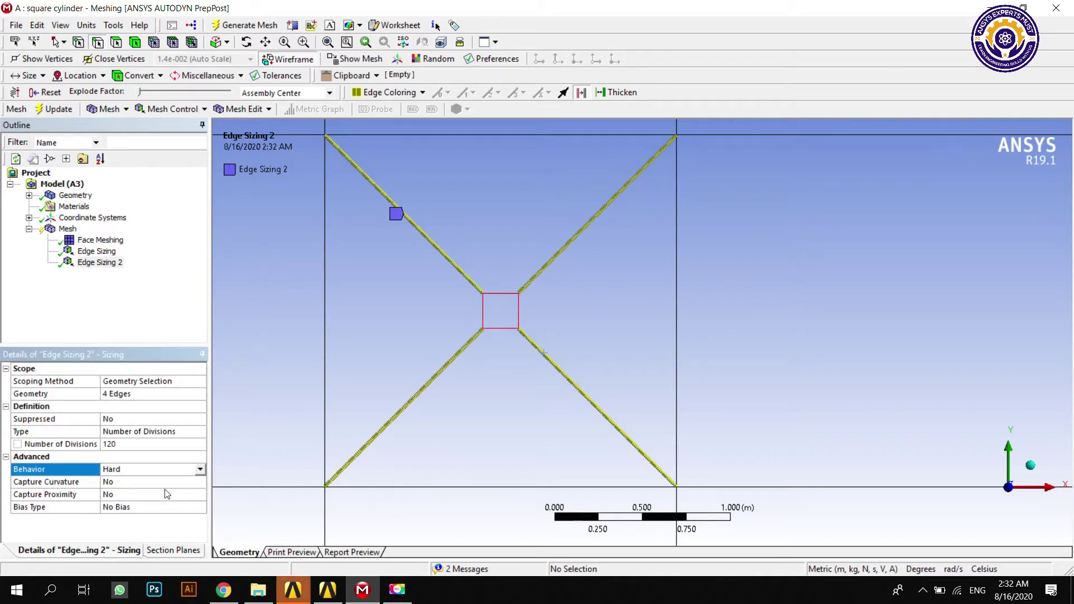
pyautogui.click(115, 309)
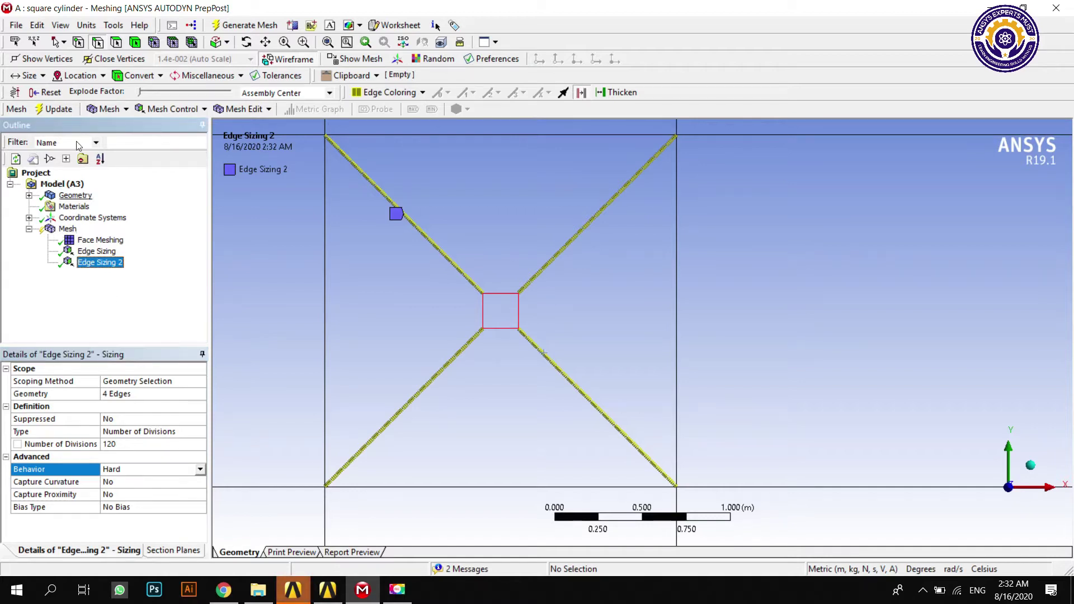
# Insert an edge Sizing control on the surrounding block's four sides and the four outer boundary segments aligned with them
pyautogui.click(97, 44)
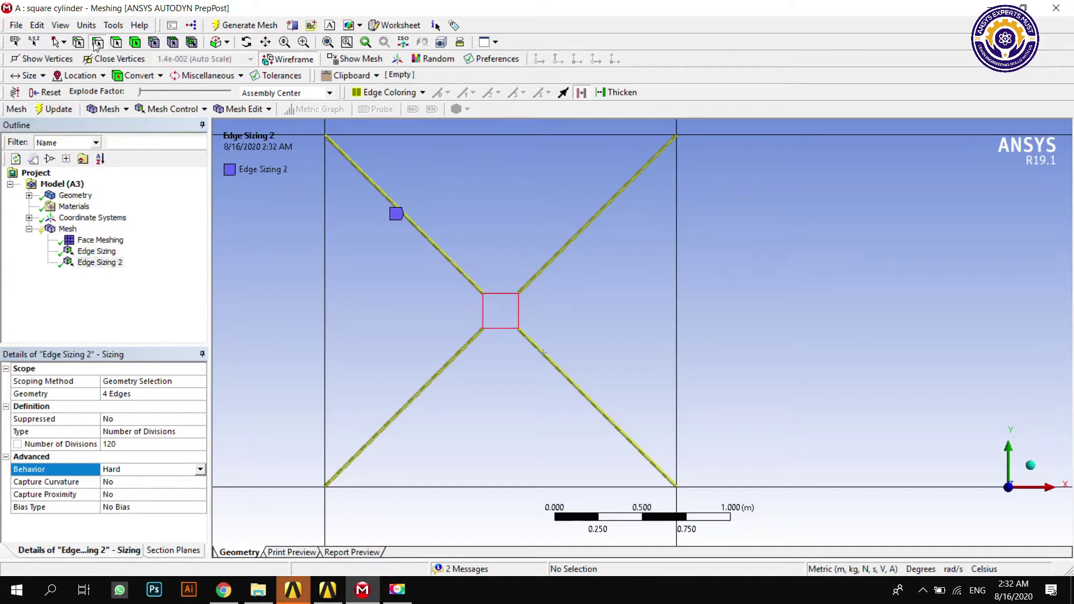
pyautogui.click(324, 226)
pyautogui.keyDown('ctrl'); pyautogui.click(443, 135); pyautogui.keyUp('ctrl')
pyautogui.keyDown('ctrl'); pyautogui.click(503, 487); pyautogui.keyUp('ctrl')
pyautogui.keyDown('ctrl'); pyautogui.click(678, 338); pyautogui.keyUp('ctrl')
pyautogui.scroll(-6, 678, 337)
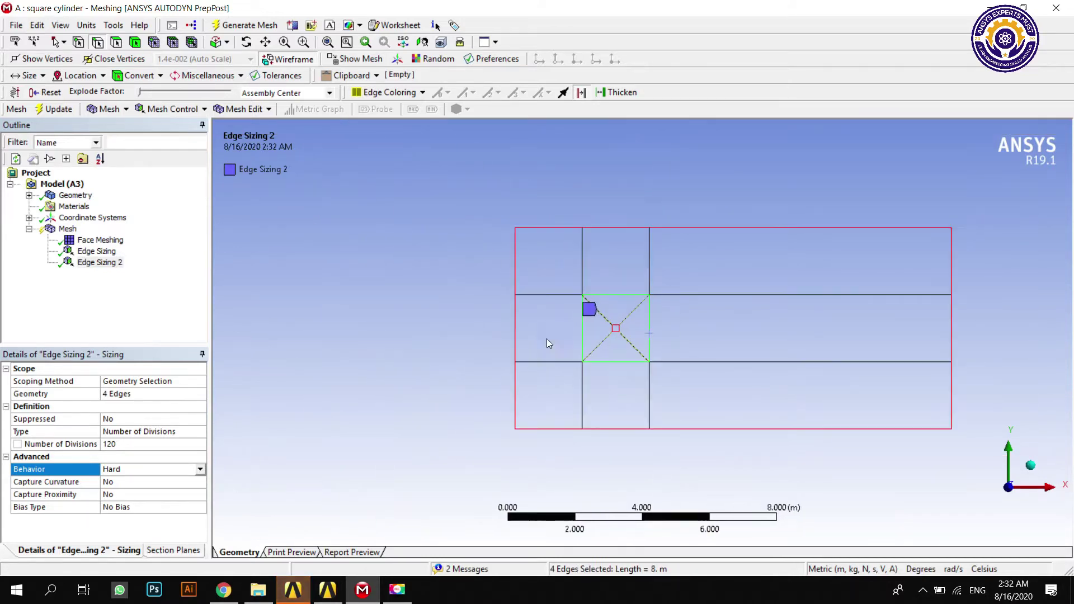
pyautogui.keyDown('ctrl'); pyautogui.click(515, 327); pyautogui.keyUp('ctrl')
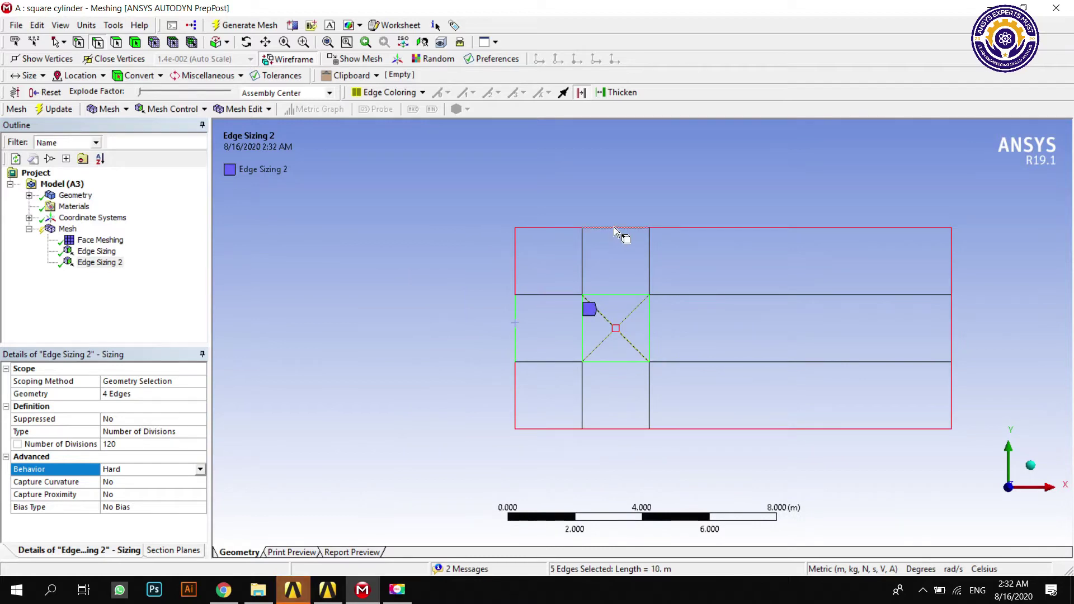
pyautogui.keyDown('ctrl'); pyautogui.click(619, 428); pyautogui.keyUp('ctrl')
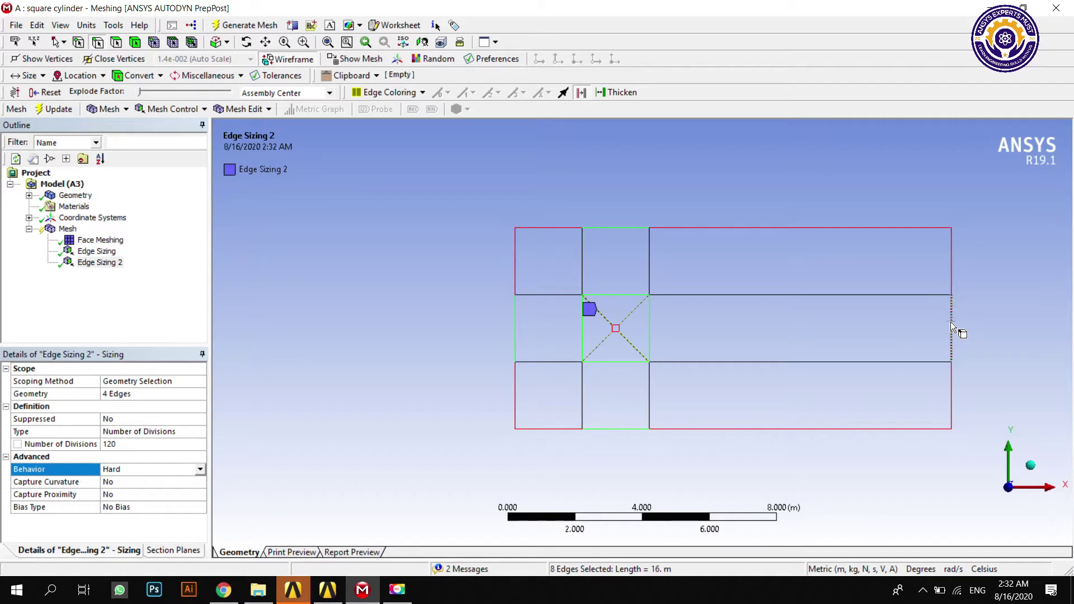
pyautogui.rightClick(66, 229)
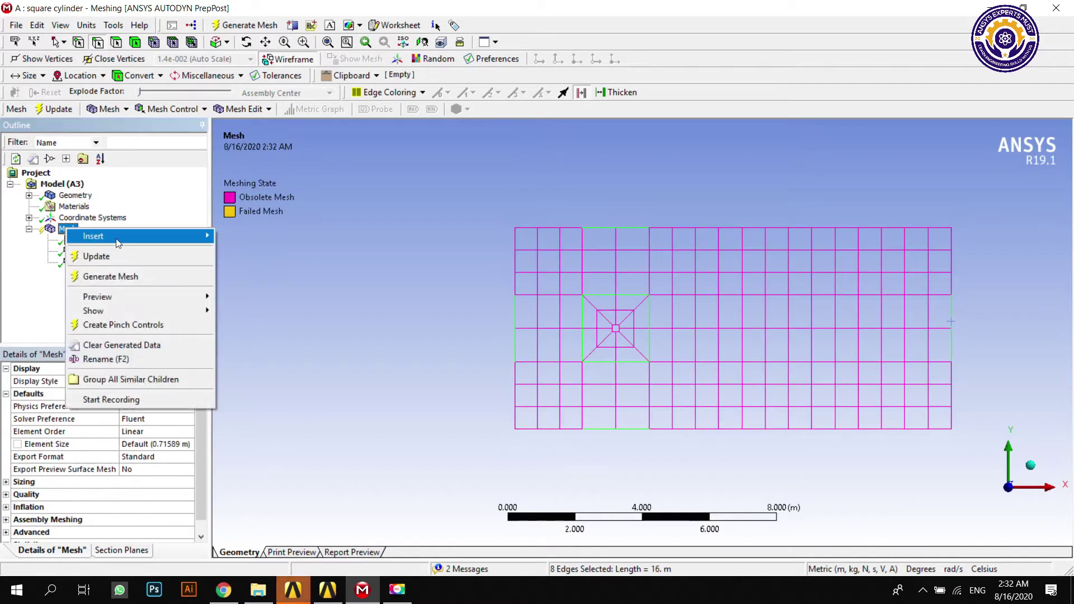
pyautogui.moveTo(210, 242)
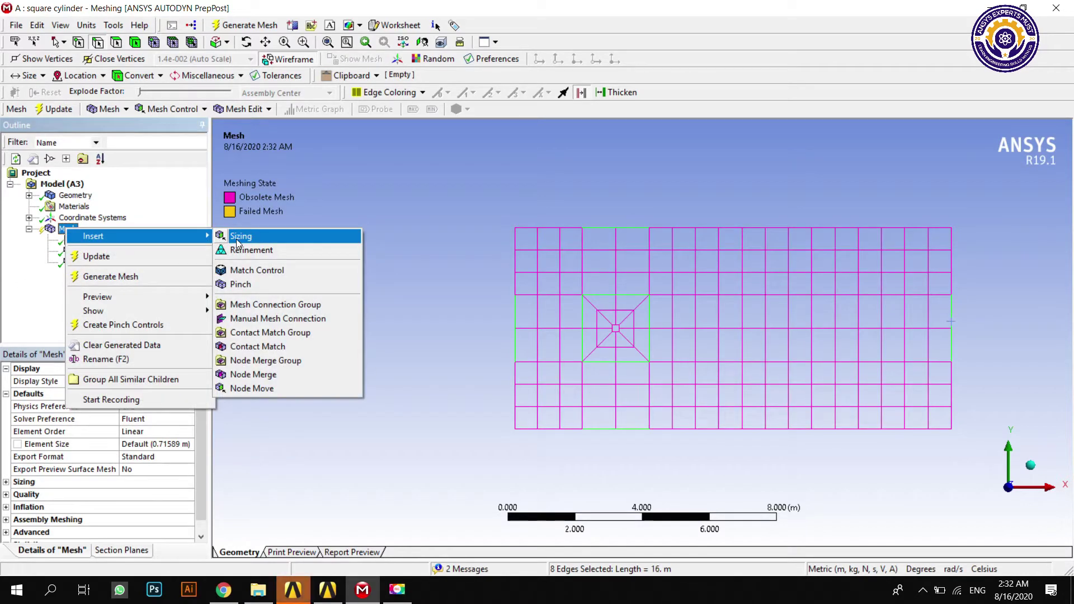
pyautogui.click(236, 239)
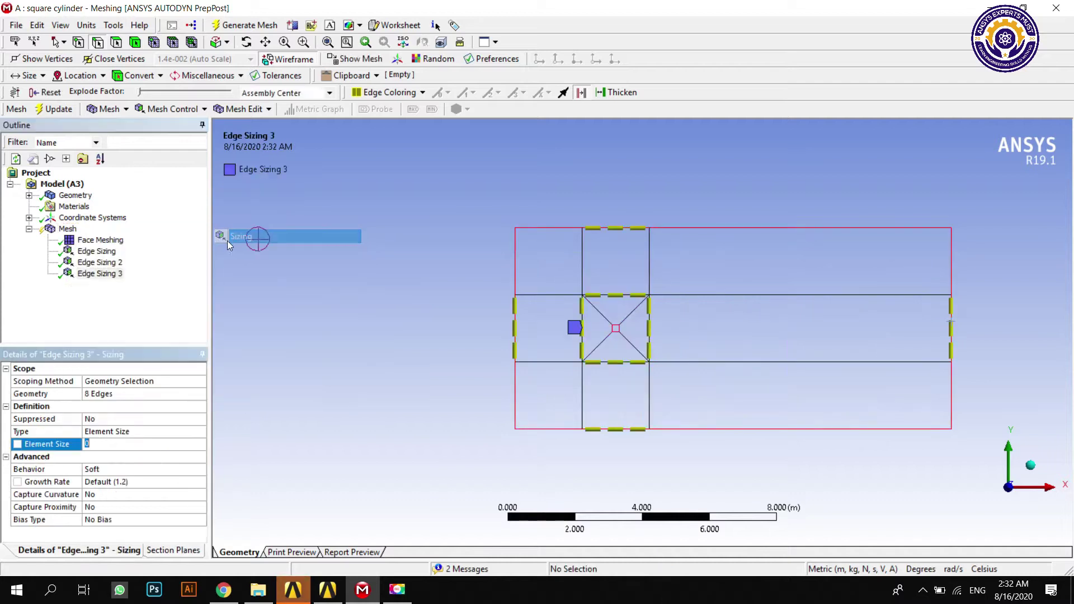
# Set the sizing of the block sides and aligned boundary segments to Number of Divisions with 80 divisions and Hard behavior
pyautogui.click(143, 431)
pyautogui.click(199, 432)
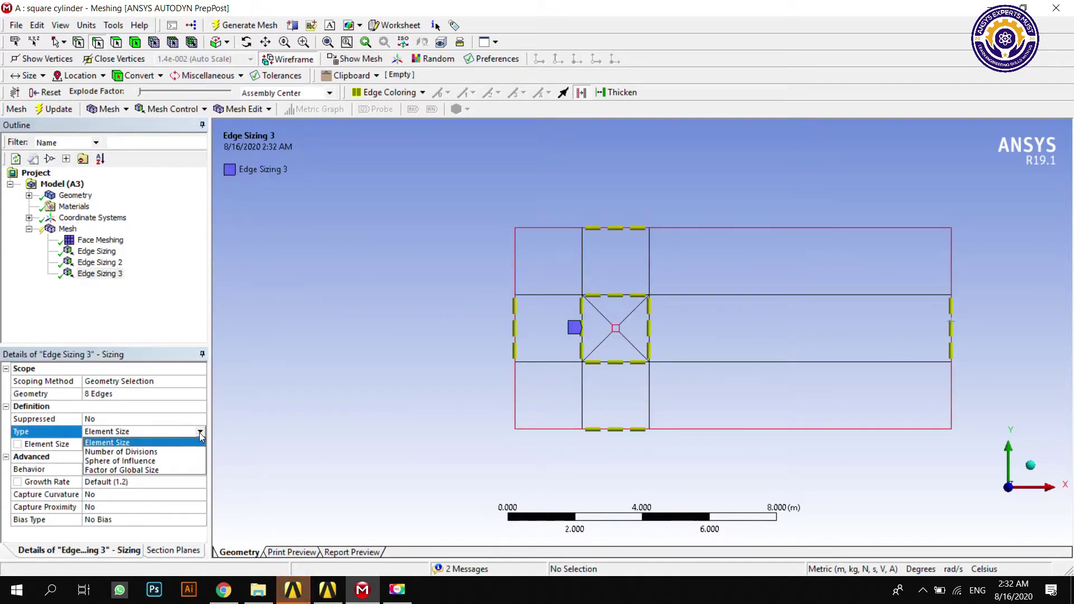
pyautogui.click(166, 453)
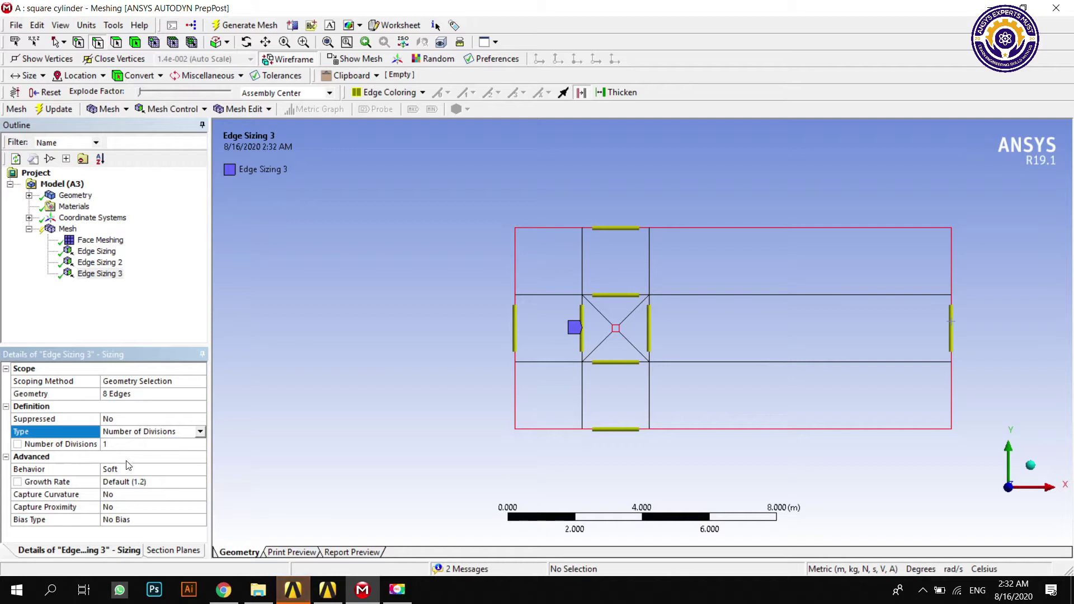
pyautogui.click(136, 466)
pyautogui.click(199, 470)
pyautogui.click(165, 492)
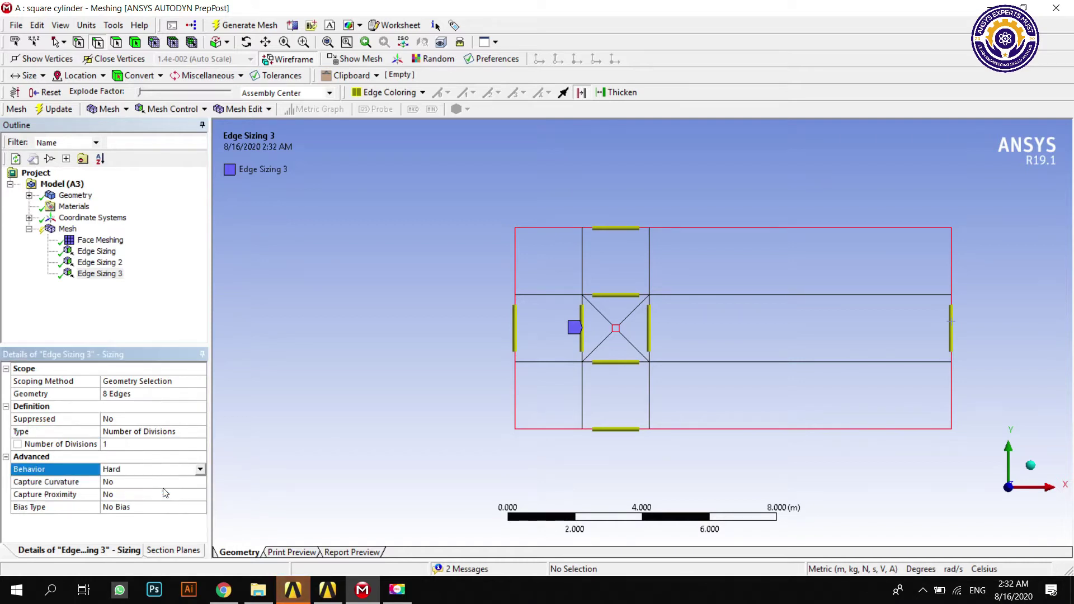
pyautogui.click(128, 444)
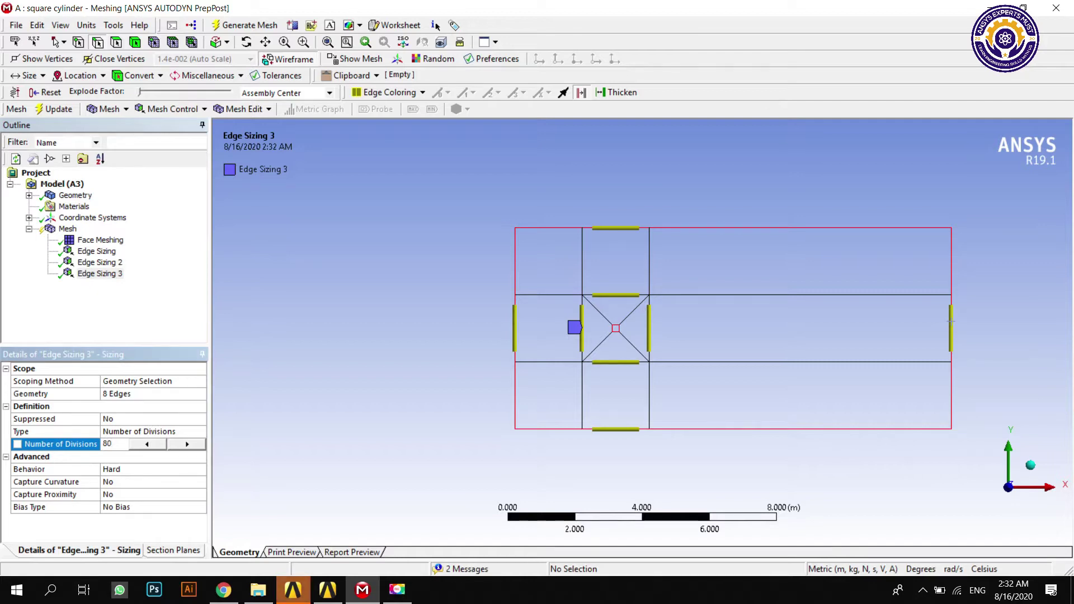
pyautogui.press('Return')
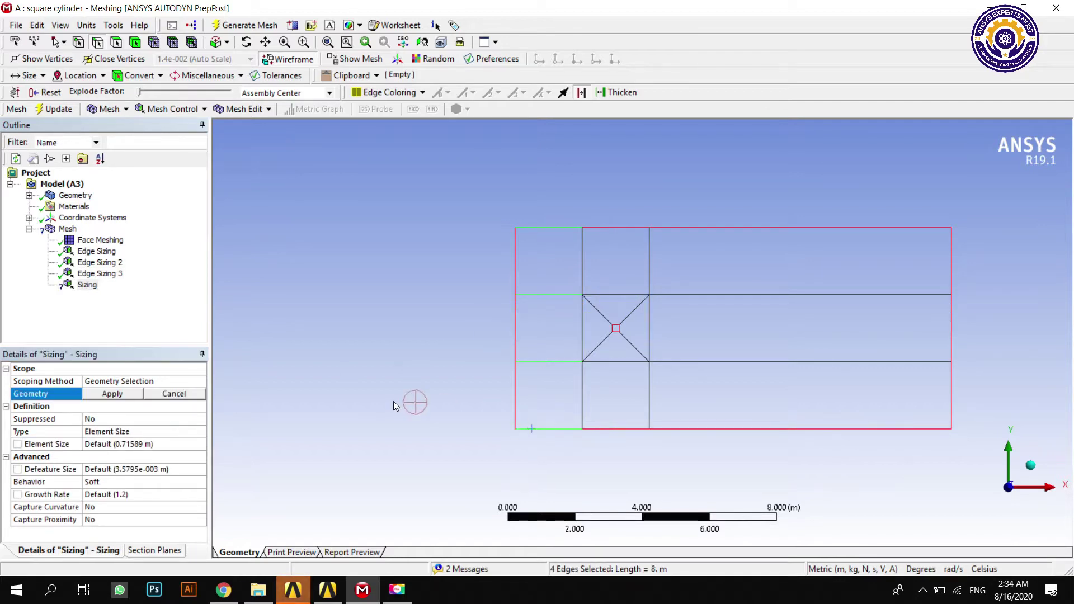
# Scope a new edge Sizing control to the four short horizontal edges between the inlet side and the block column
pyautogui.click(391, 376)
pyautogui.click(532, 228)
pyautogui.keyDown('ctrl'); pyautogui.click(538, 295); pyautogui.keyUp('ctrl')
pyautogui.keyDown('ctrl'); pyautogui.click(538, 363); pyautogui.keyUp('ctrl')
pyautogui.keyDown('ctrl'); pyautogui.click(541, 430); pyautogui.keyUp('ctrl')
pyautogui.click(101, 395)
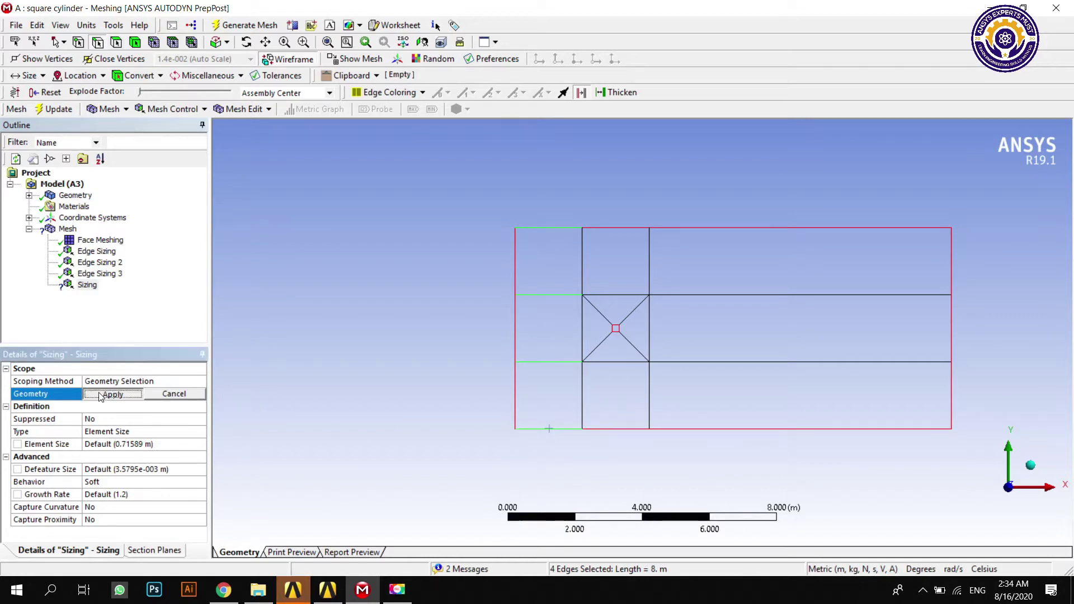
# Set the short upstream horizontal edges' sizing to Number of Divisions with 20 divisions and Hard behavior
pyautogui.click(137, 432)
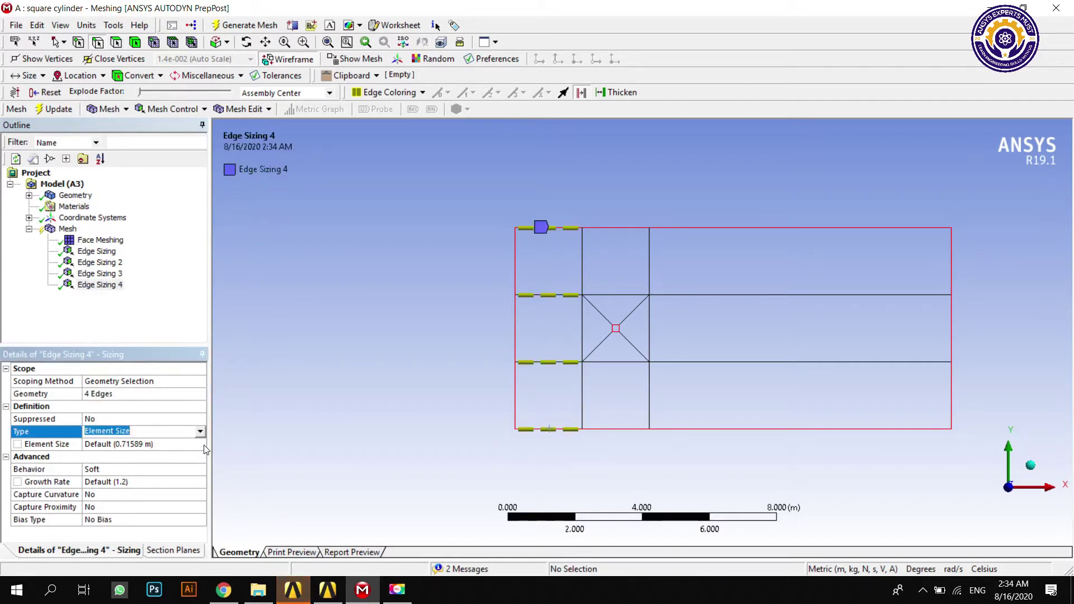
pyautogui.click(200, 432)
pyautogui.click(121, 445)
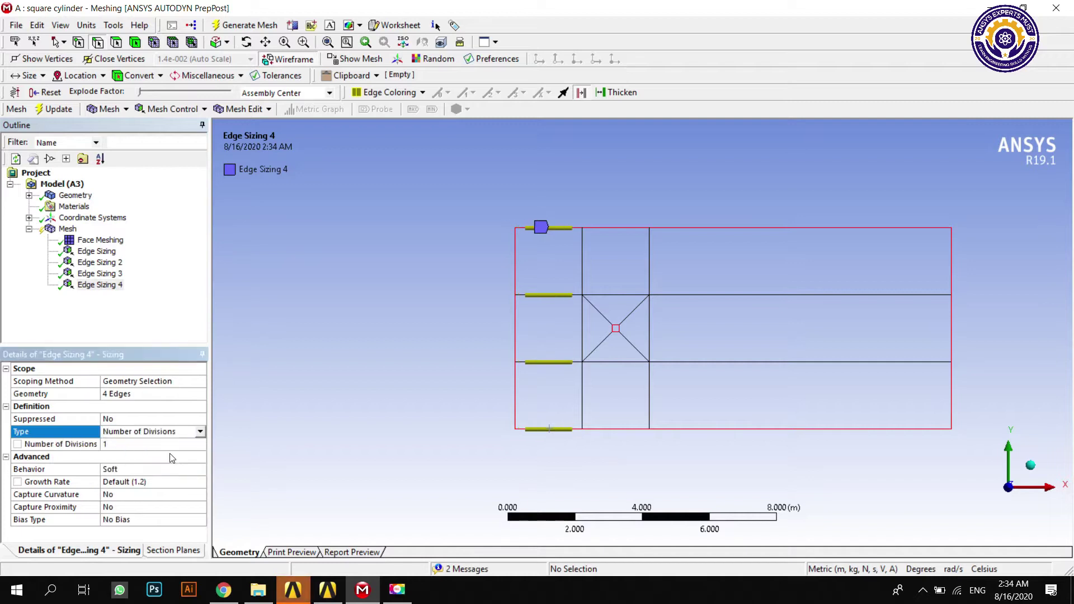
pyautogui.click(117, 445)
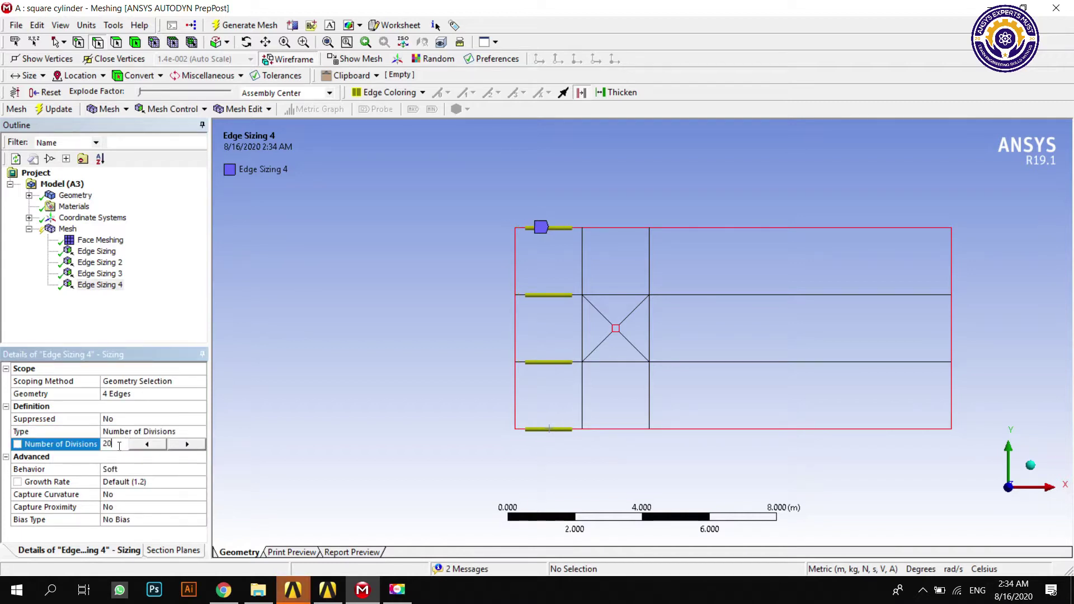
pyautogui.click(126, 470)
pyautogui.click(200, 470)
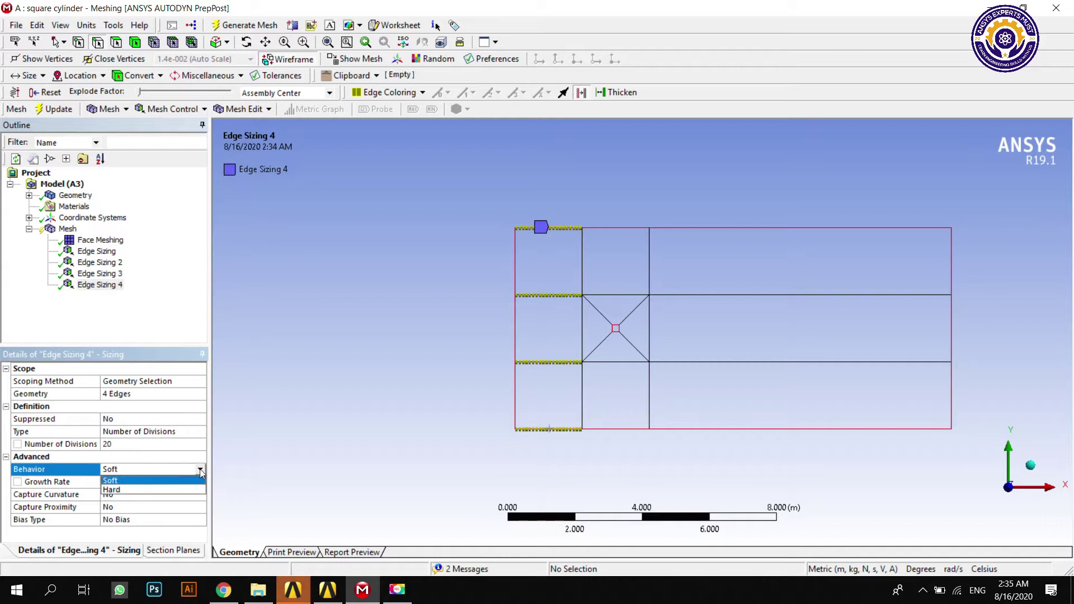
pyautogui.click(171, 490)
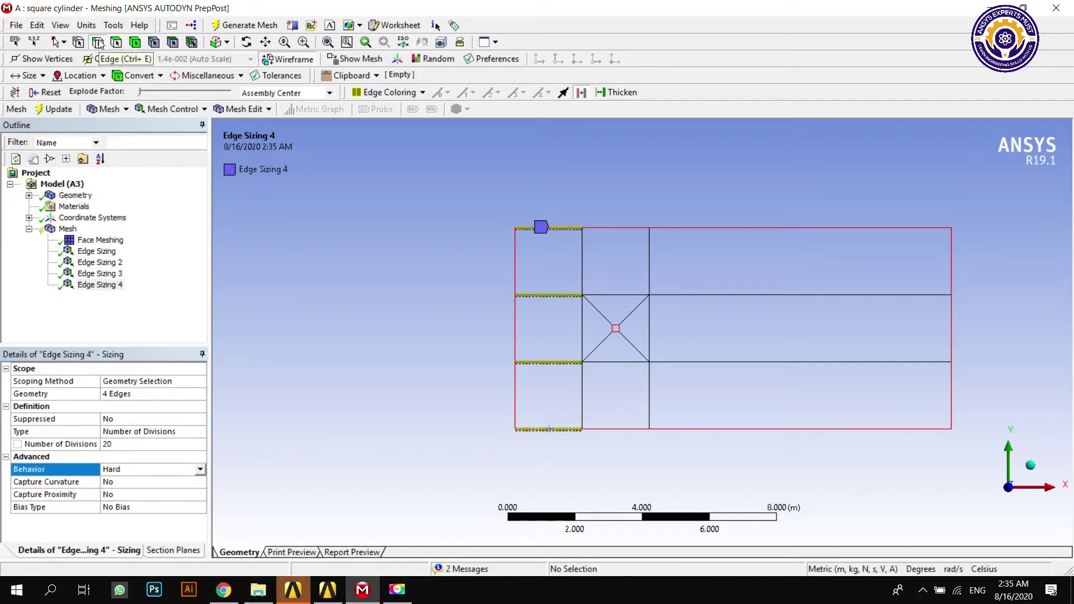
# Insert an edge Sizing control on the eight vertical edges in the domain's upper and lower rows
pyautogui.click(520, 259)
pyautogui.keyDown('ctrl'); pyautogui.click(588, 264); pyautogui.keyUp('ctrl')
pyautogui.keyDown('ctrl'); pyautogui.click(651, 260); pyautogui.keyUp('ctrl')
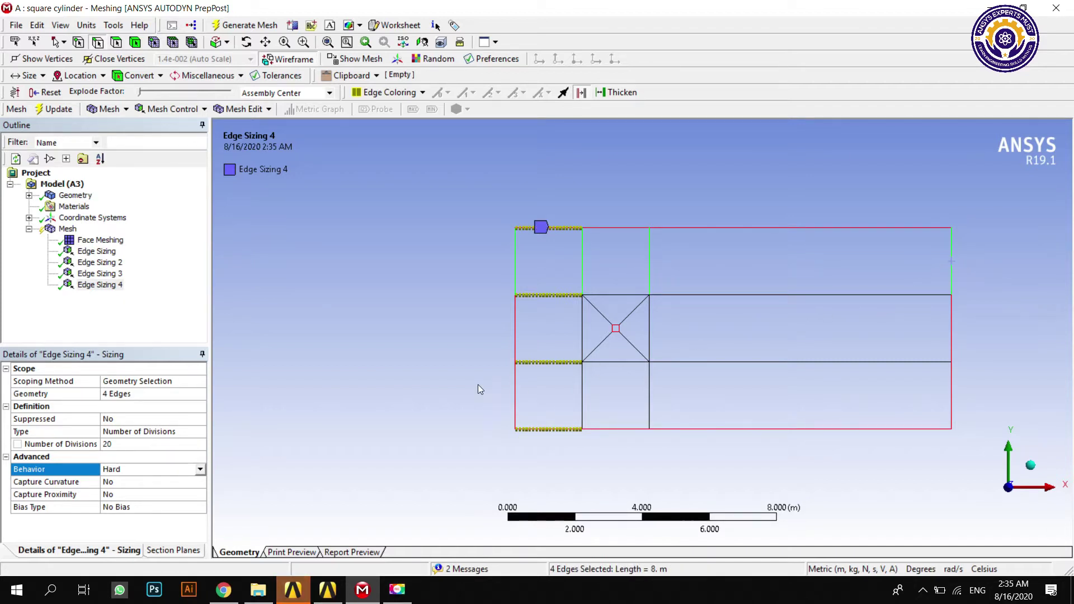
pyautogui.keyDown('ctrl'); pyautogui.click(516, 385); pyautogui.keyUp('ctrl')
pyautogui.keyDown('ctrl'); pyautogui.click(584, 403); pyautogui.keyUp('ctrl')
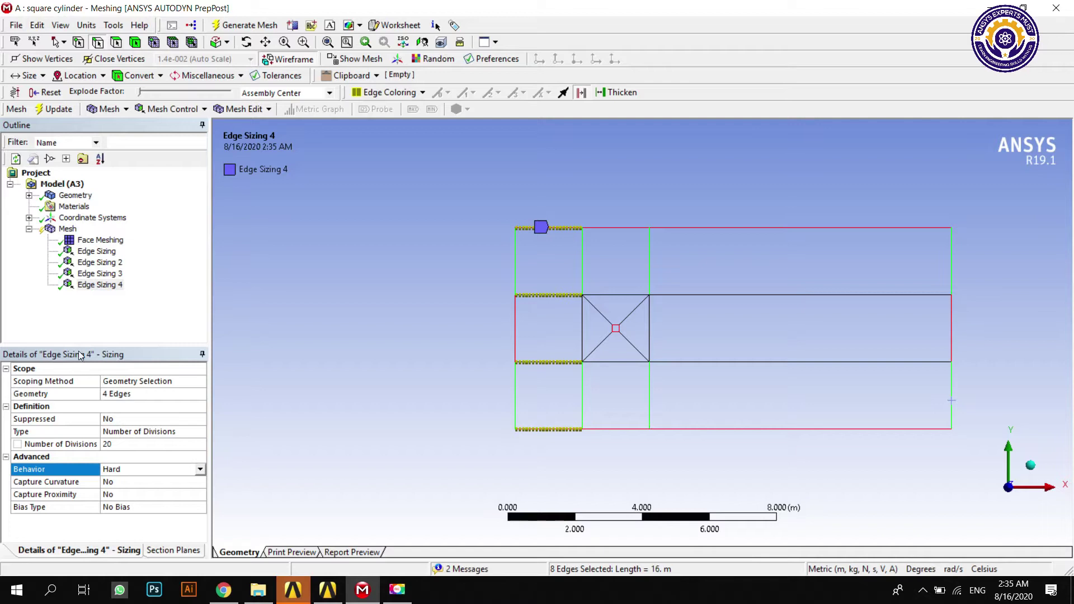
pyautogui.click(67, 229)
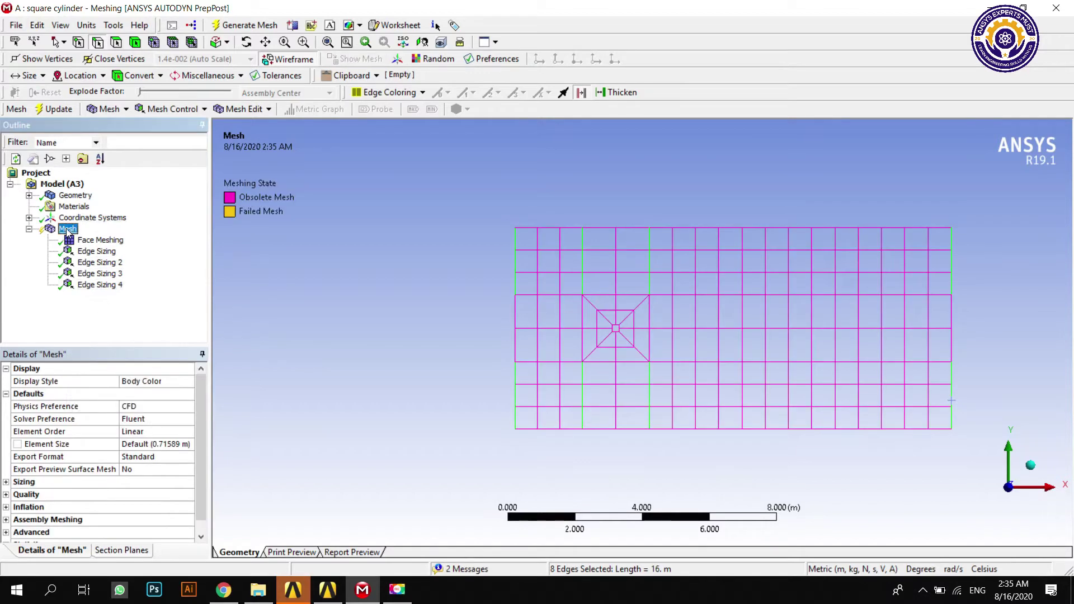
pyautogui.rightClick(67, 230)
pyautogui.moveTo(177, 238)
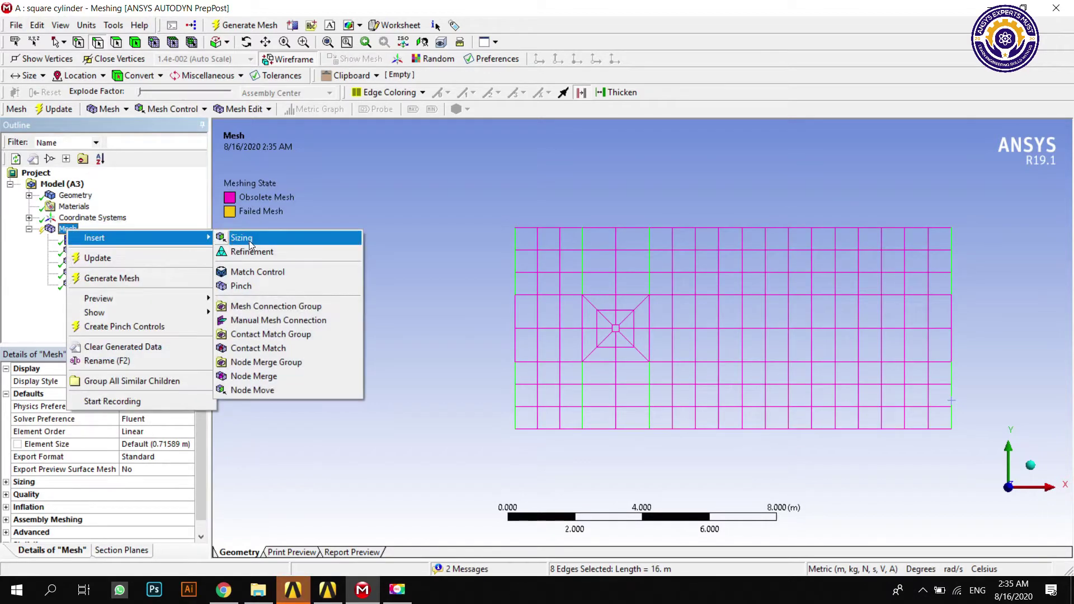
pyautogui.click(249, 241)
# Set the upper and lower rows' vertical edge sizing to Number of Divisions with 20 divisions and Hard behavior
pyautogui.click(150, 429)
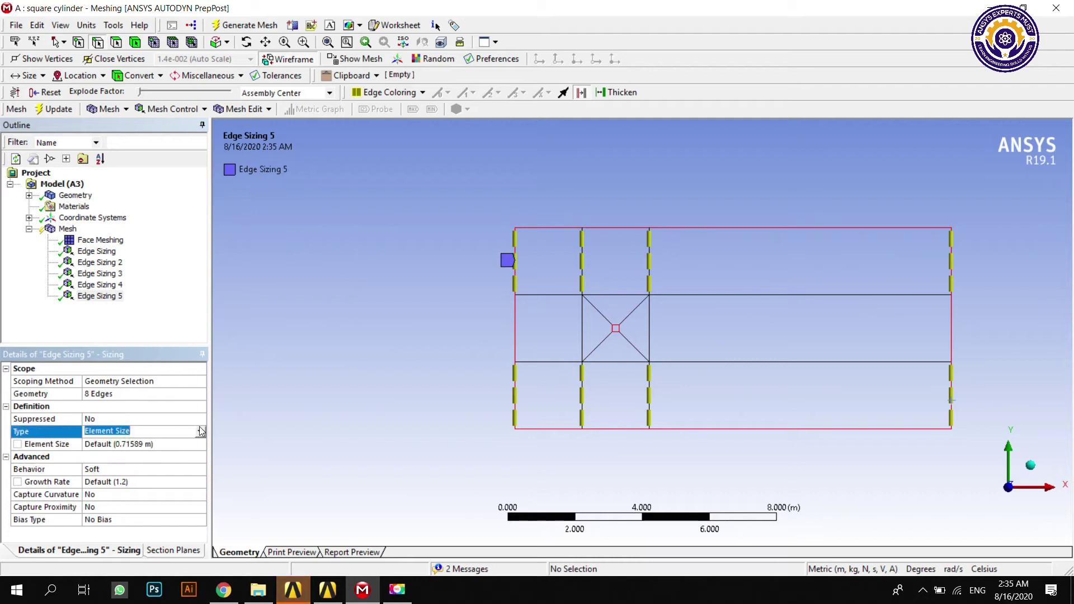
pyautogui.click(202, 431)
pyautogui.click(162, 450)
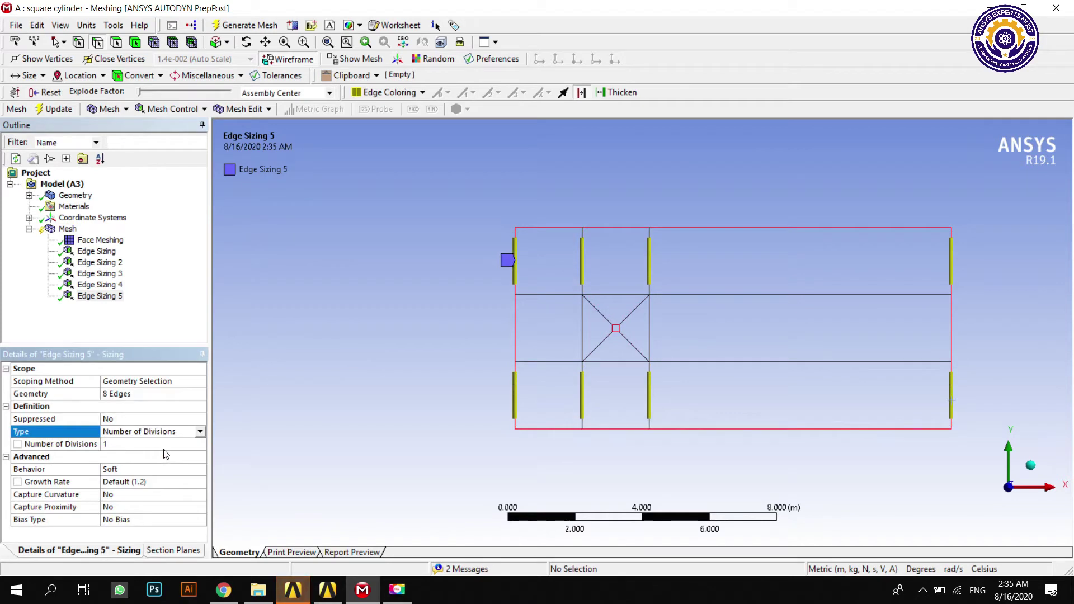
pyautogui.click(159, 446)
pyautogui.write('20')
pyautogui.click(171, 467)
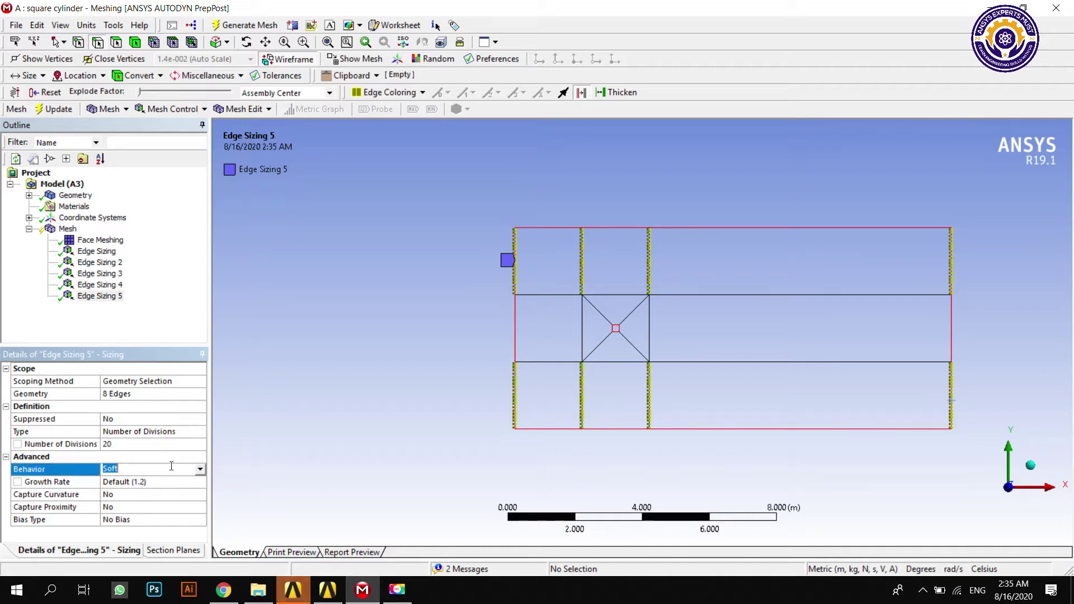
pyautogui.click(200, 469)
pyautogui.click(167, 485)
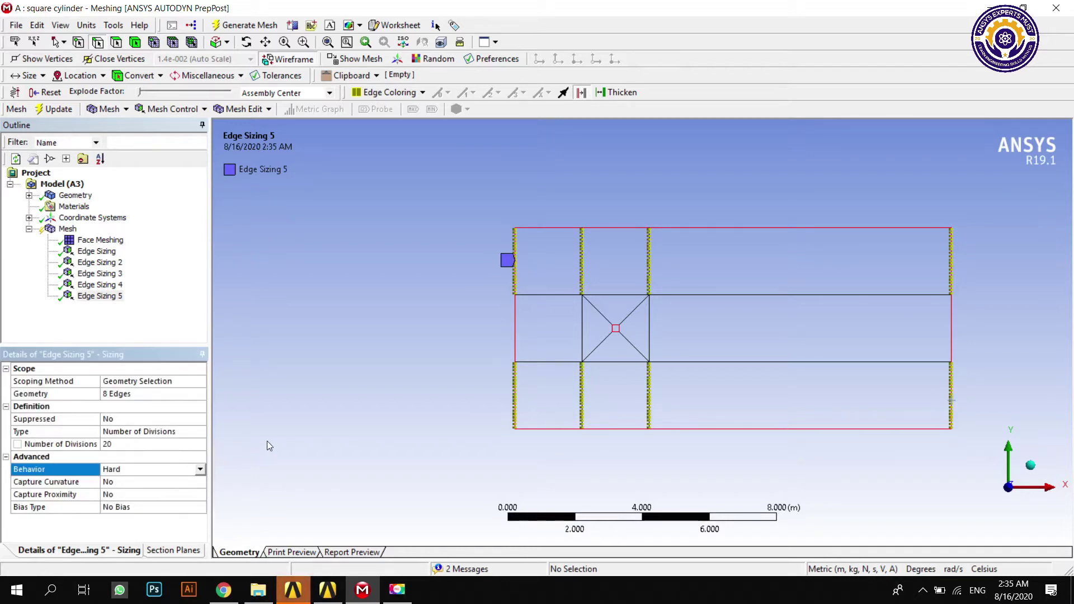
# Insert an edge Sizing control on the four long horizontal edges downstream of the block
pyautogui.click(796, 231)
pyautogui.keyDown('ctrl'); pyautogui.click(782, 295); pyautogui.keyUp('ctrl')
pyautogui.keyDown('ctrl'); pyautogui.click(768, 362); pyautogui.keyUp('ctrl')
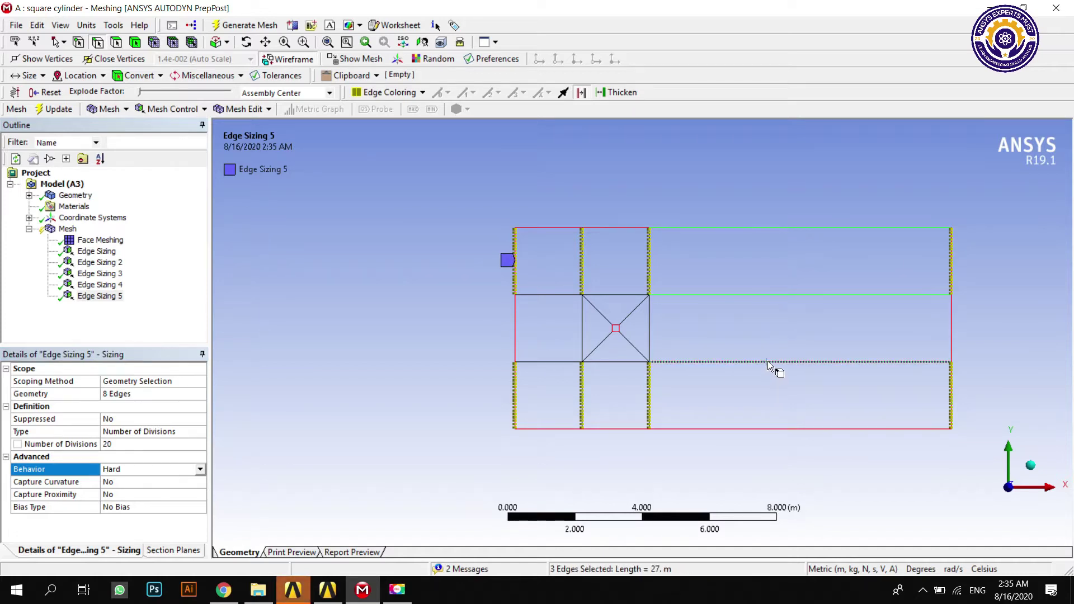
pyautogui.keyDown('ctrl'); pyautogui.click(746, 429); pyautogui.keyUp('ctrl')
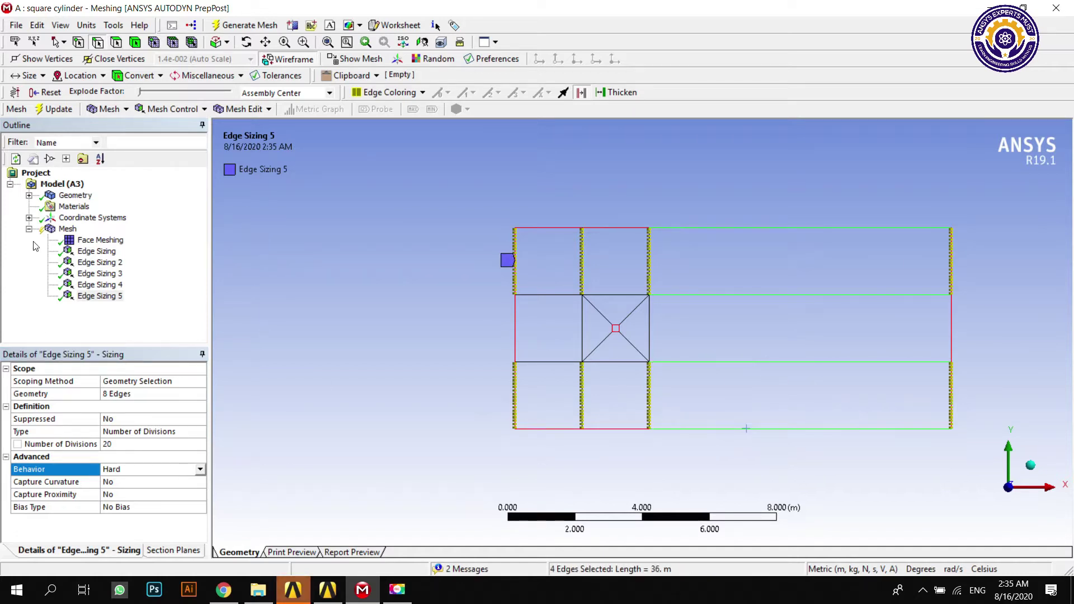
pyautogui.rightClick(63, 230)
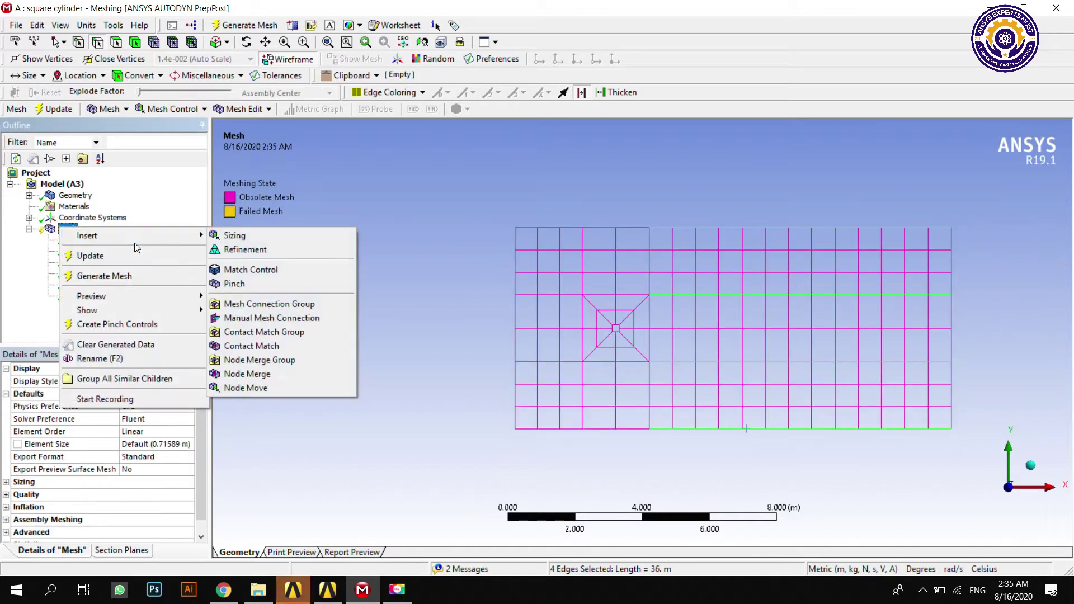
pyautogui.click(224, 236)
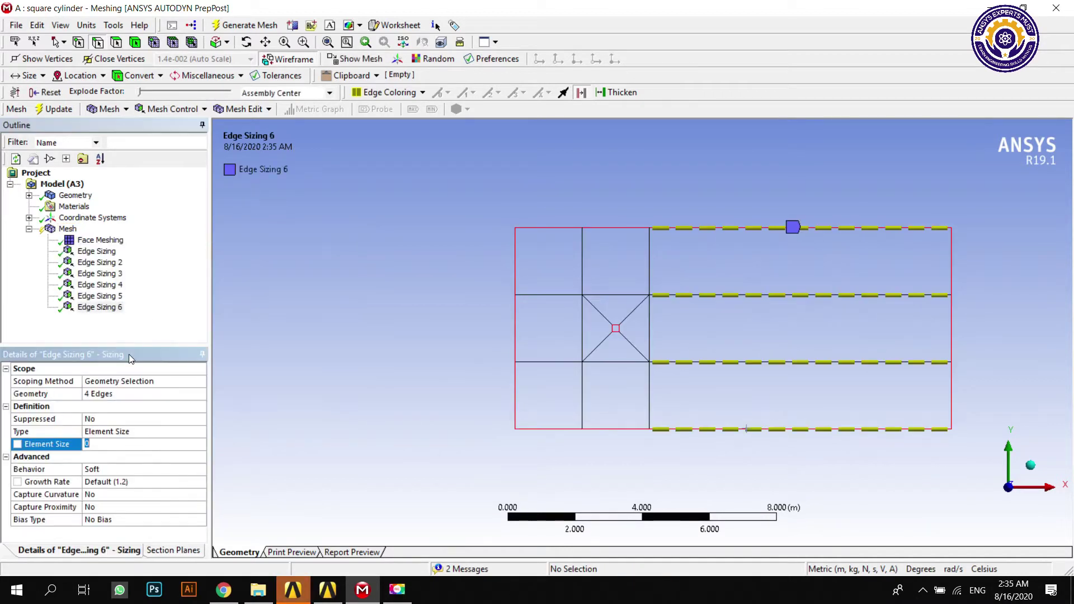
# Set the long downstream edges' sizing to Number of Divisions with 100 divisions and Hard behavior
pyautogui.click(133, 432)
pyautogui.click(151, 432)
pyautogui.click(175, 451)
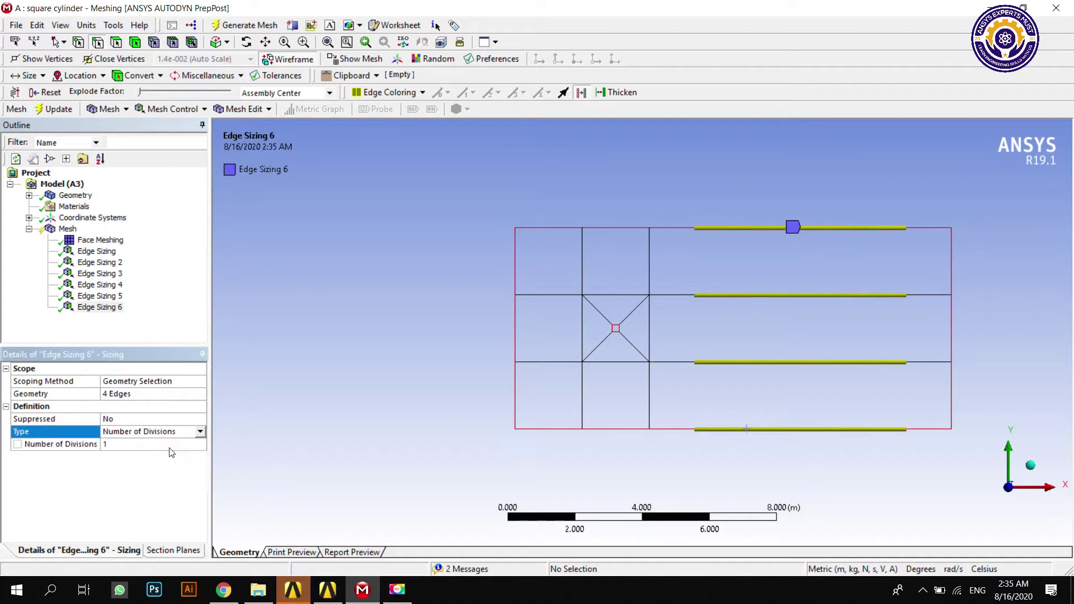
pyautogui.click(134, 444)
pyautogui.write('00')
pyautogui.press('Tab')
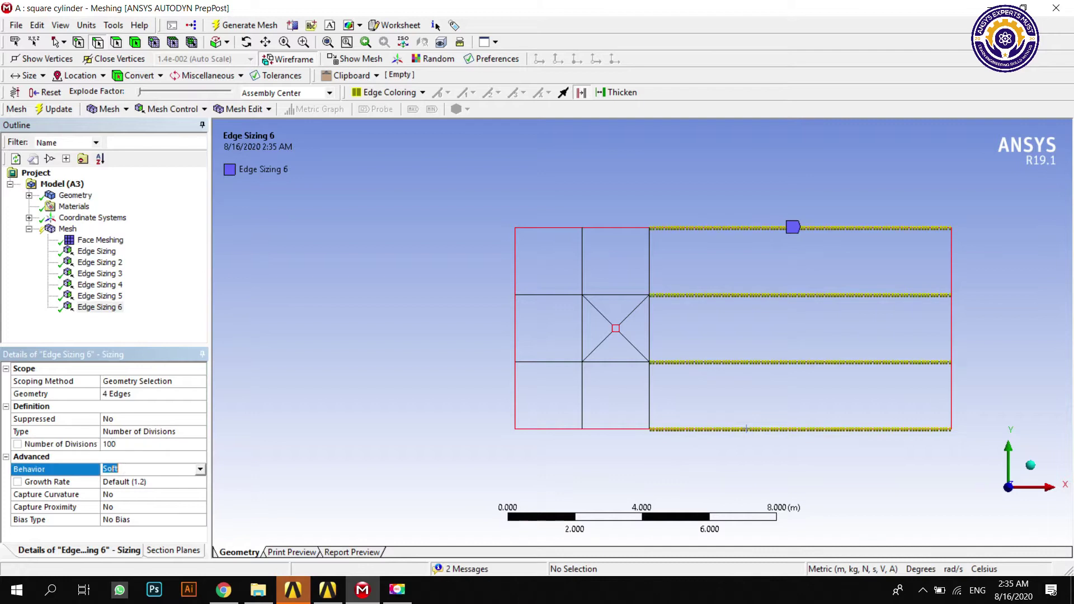
pyautogui.click(199, 470)
pyautogui.click(167, 492)
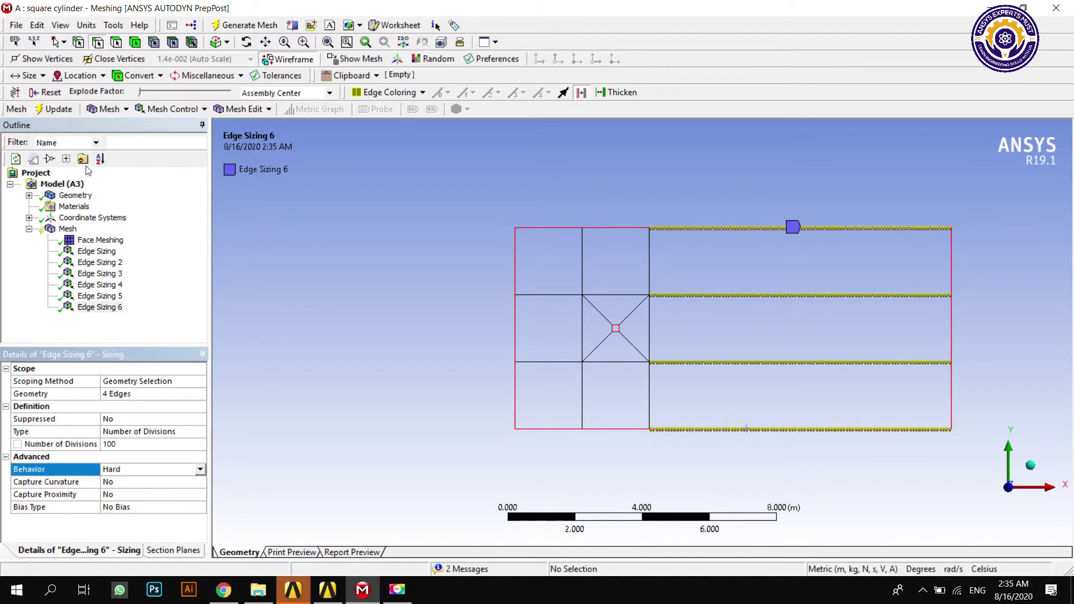
# Update the mesh with all the sizing controls and display the resulting mesh on the domain
pyautogui.click(50, 112)
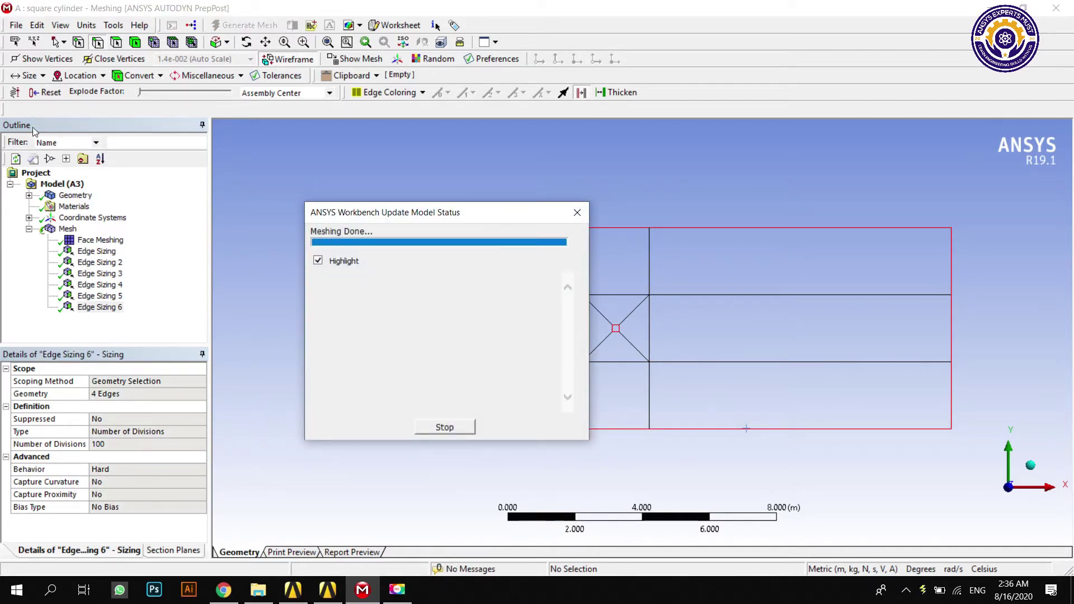
pyautogui.click(67, 229)
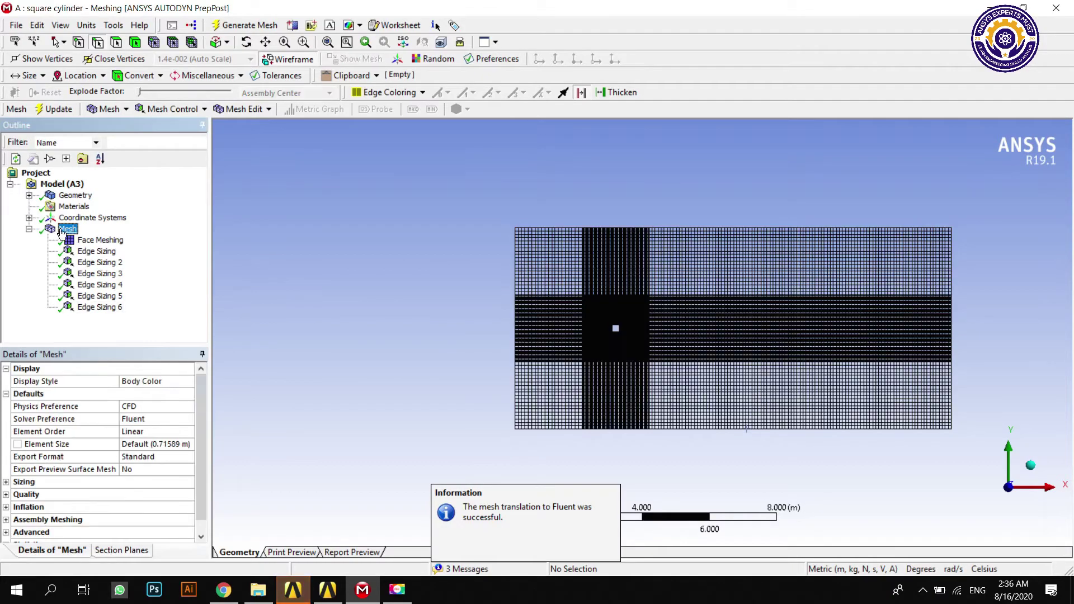
# Examine the mesh in the dense block and the cell layers surrounding the square cylinder
pyautogui.scroll(10, 514, 330)
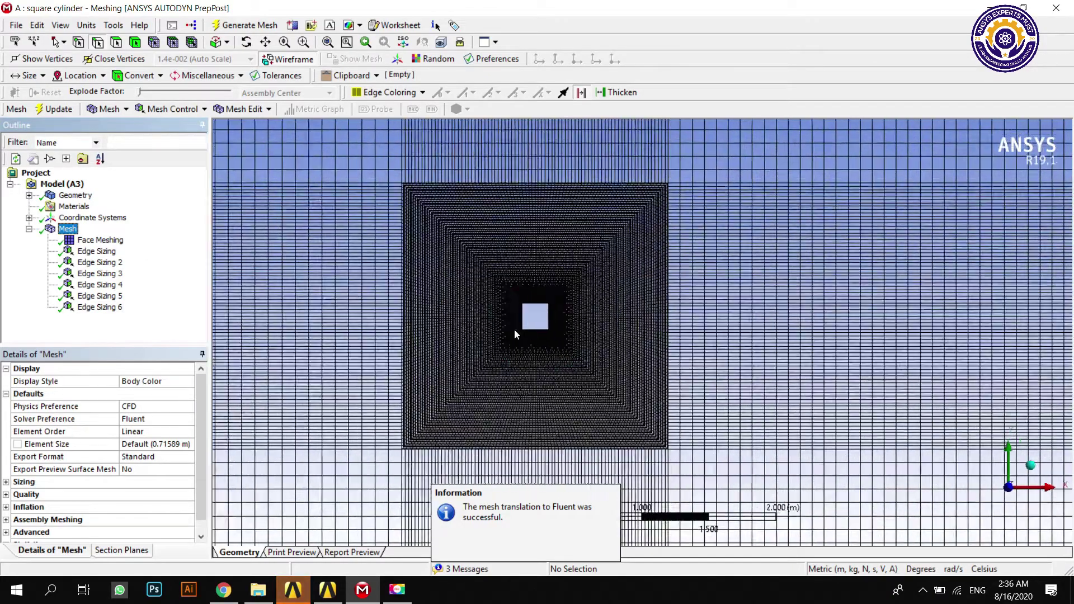
pyautogui.scroll(4, 513, 332)
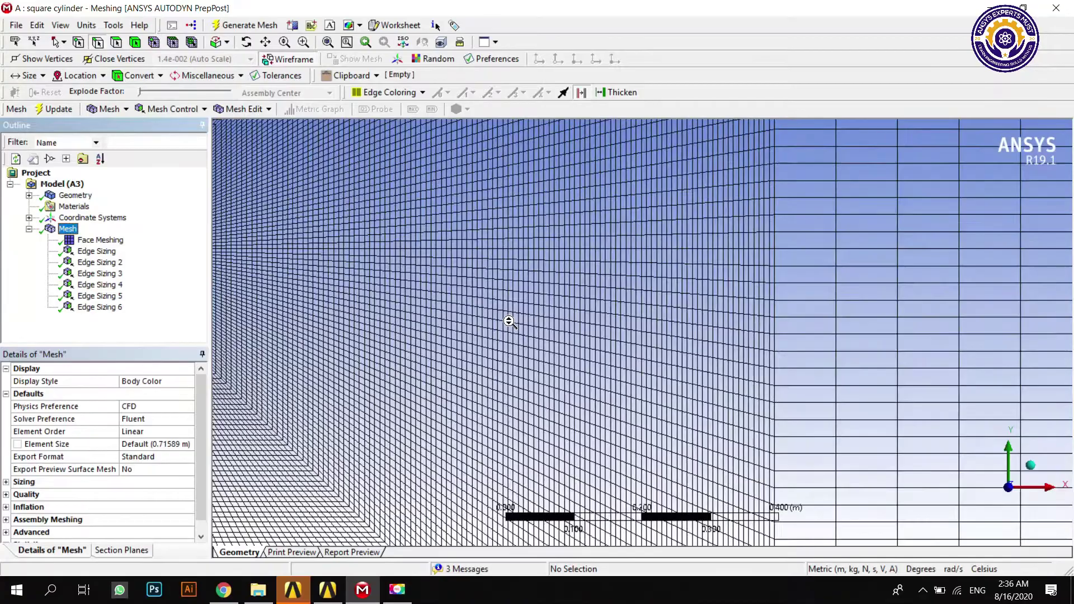
pyautogui.scroll(-2, 508, 319)
pyautogui.scroll(-8, 498, 310)
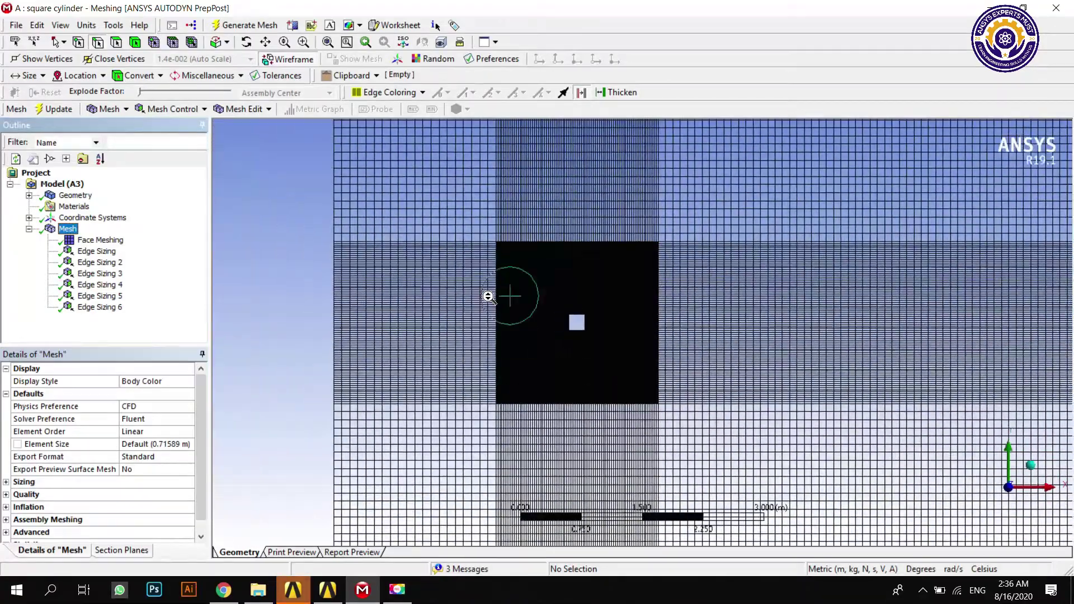
pyautogui.scroll(2, 490, 297)
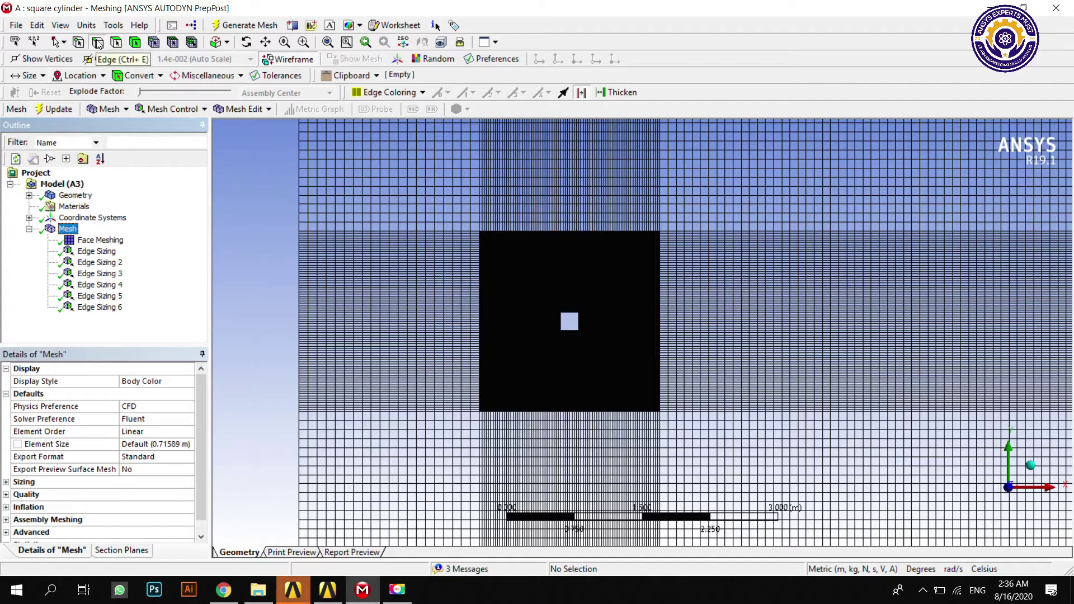
pyautogui.click(266, 45)
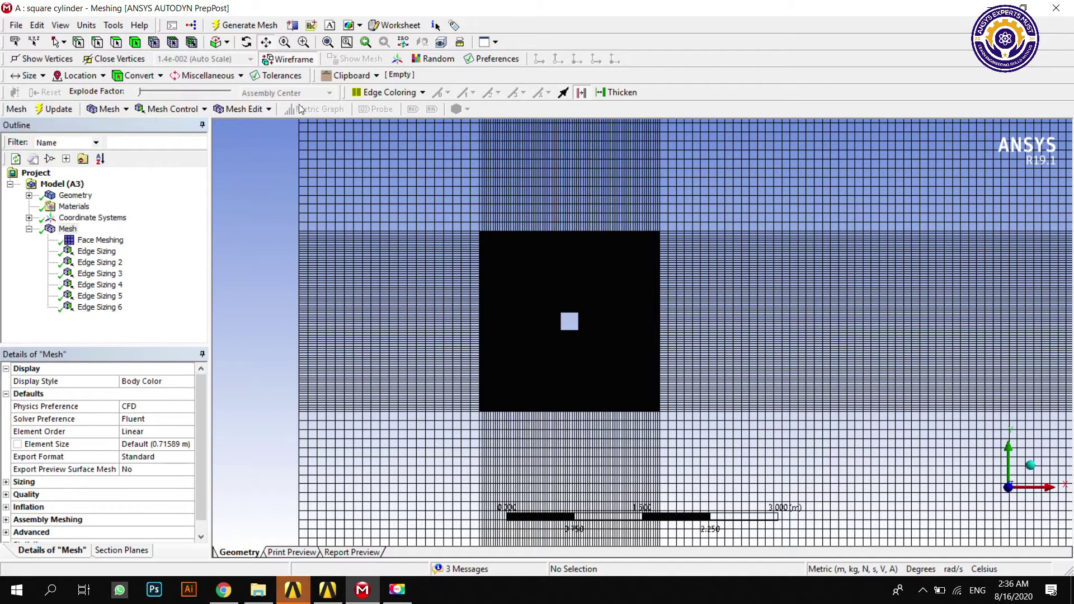
pyautogui.moveTo(511, 371); pyautogui.dragTo(568, 307)
pyautogui.scroll(3, 500, 255)
pyautogui.scroll(3, 500, 255)
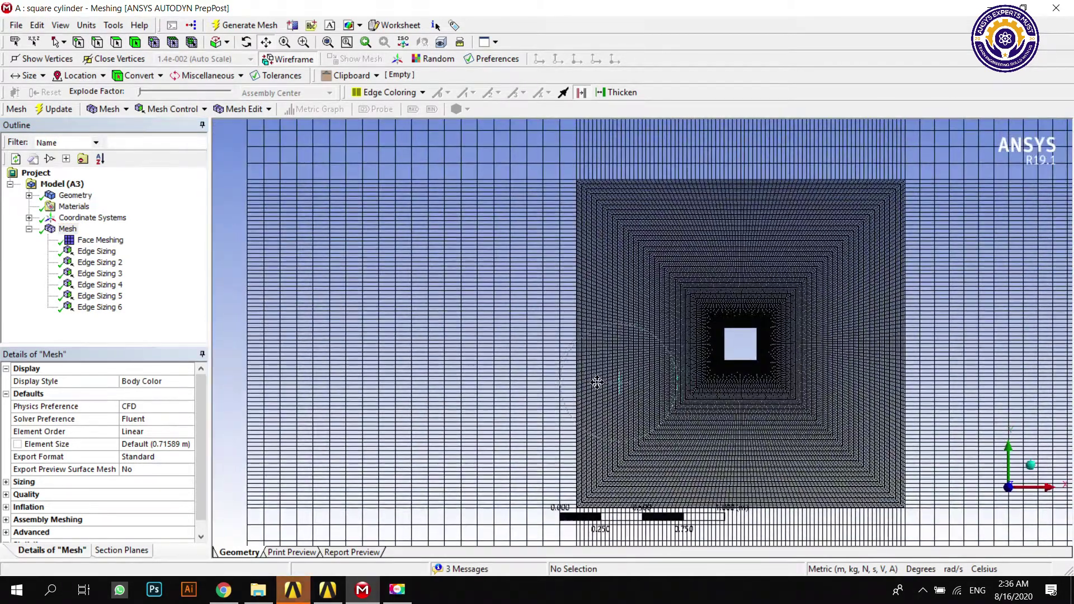
pyautogui.moveTo(504, 264); pyautogui.dragTo(425, 246)
pyautogui.scroll(3, 699, 306)
pyautogui.moveTo(698, 307); pyautogui.dragTo(529, 350)
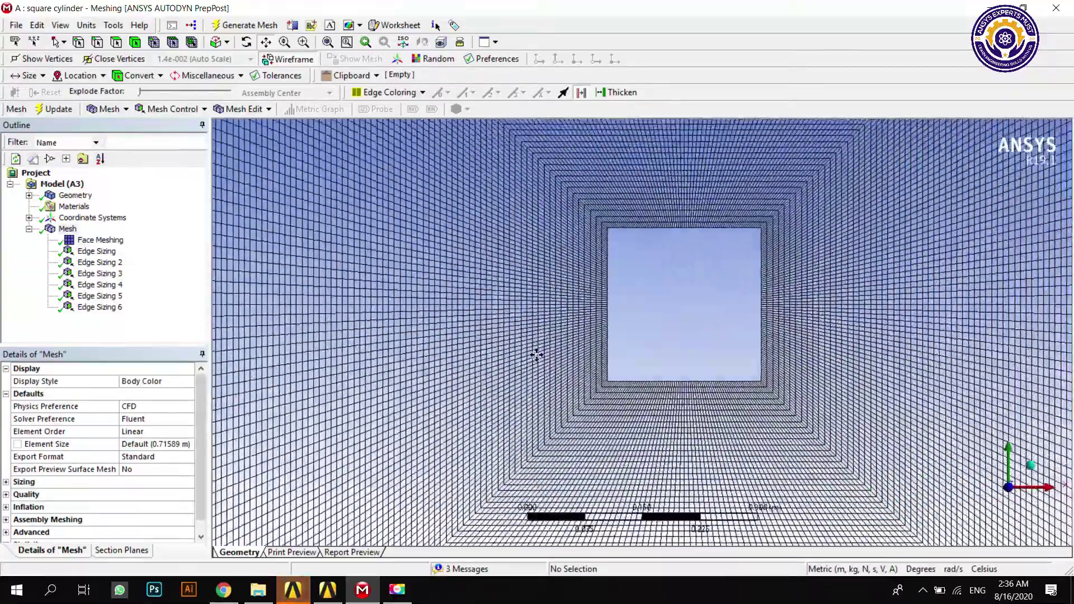
pyautogui.scroll(2, 528, 336)
pyautogui.scroll(2, 521, 320)
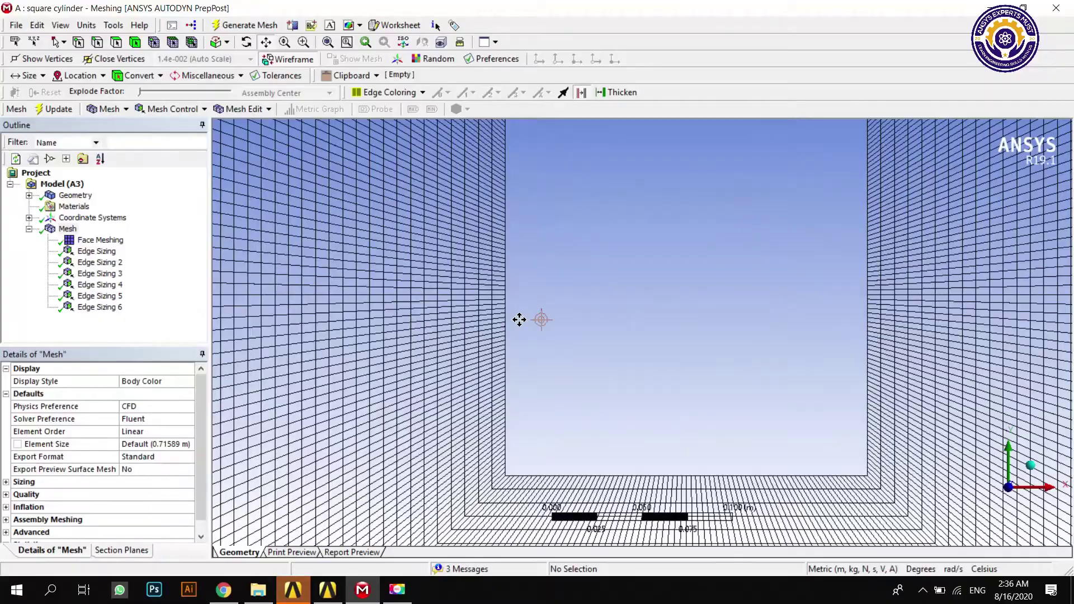
pyautogui.scroll(-3, 519, 320)
pyautogui.scroll(-7, 518, 320)
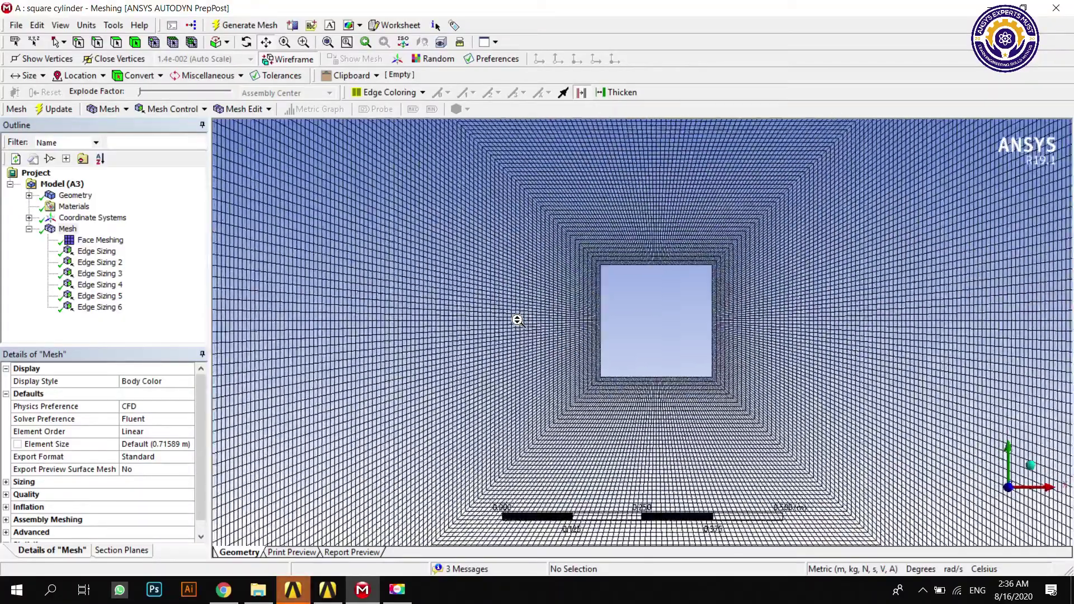
pyautogui.scroll(-5, 516, 319)
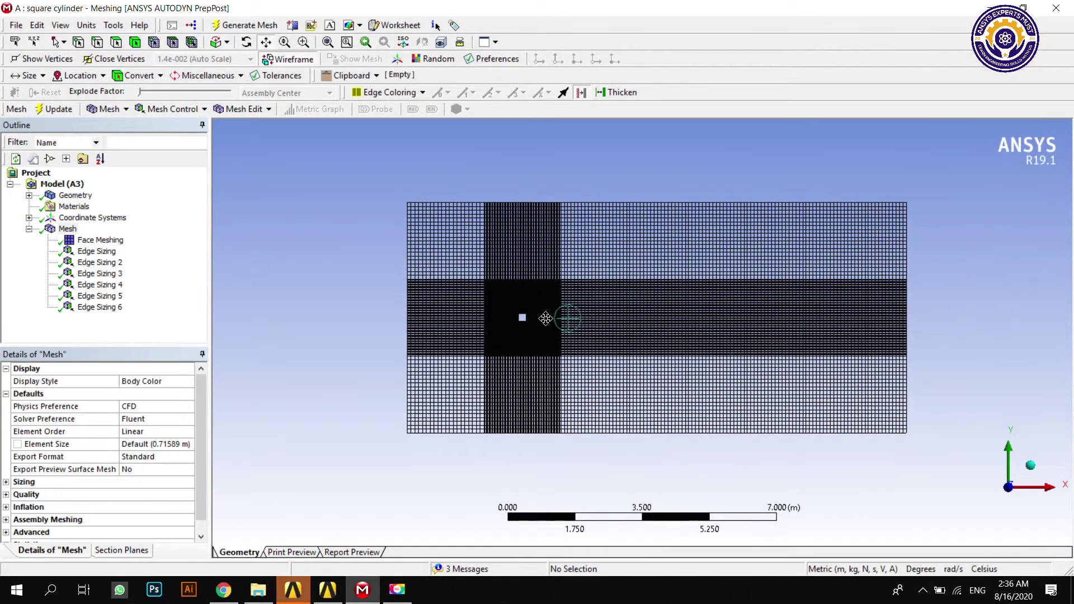
# Inspect the mesh cells close up at the upper-left corner of the square cylinder
pyautogui.scroll(5, 530, 326)
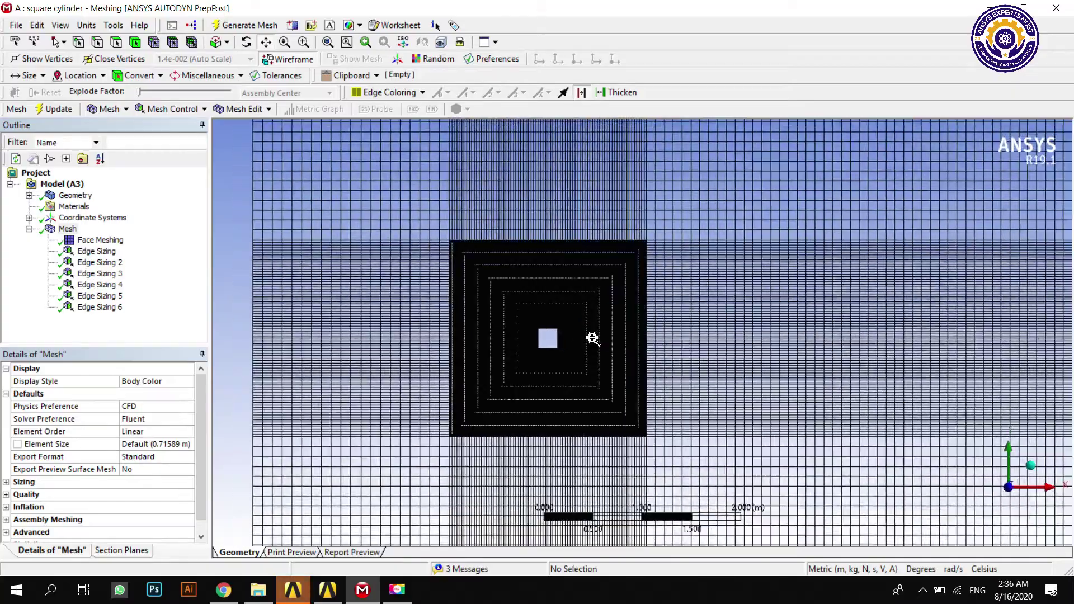
pyautogui.scroll(7, 501, 319)
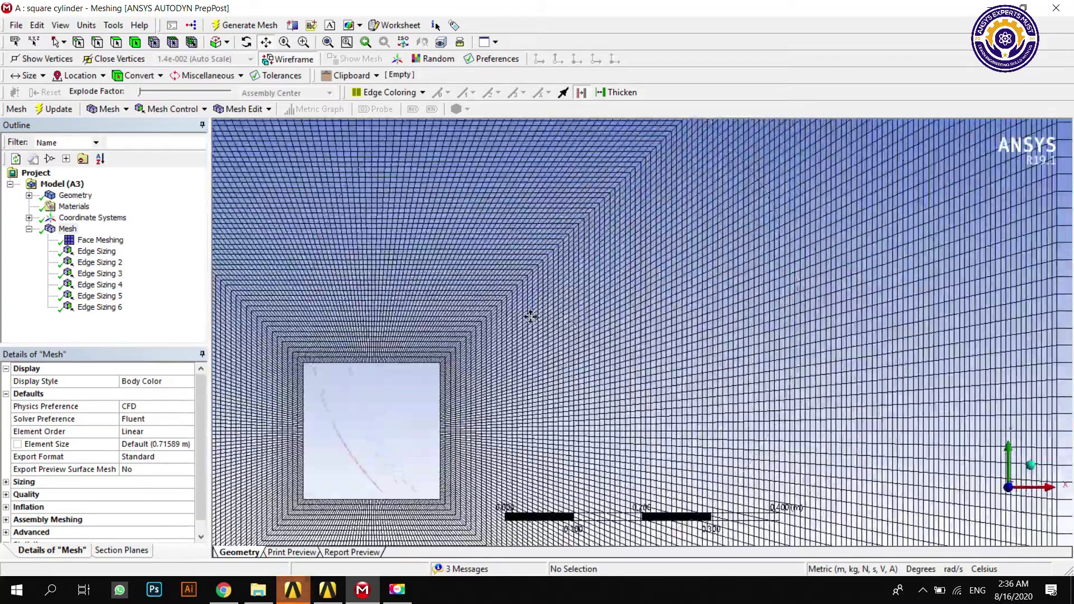
pyautogui.moveTo(530, 316); pyautogui.dragTo(746, 230)
pyautogui.scroll(3, 640, 280)
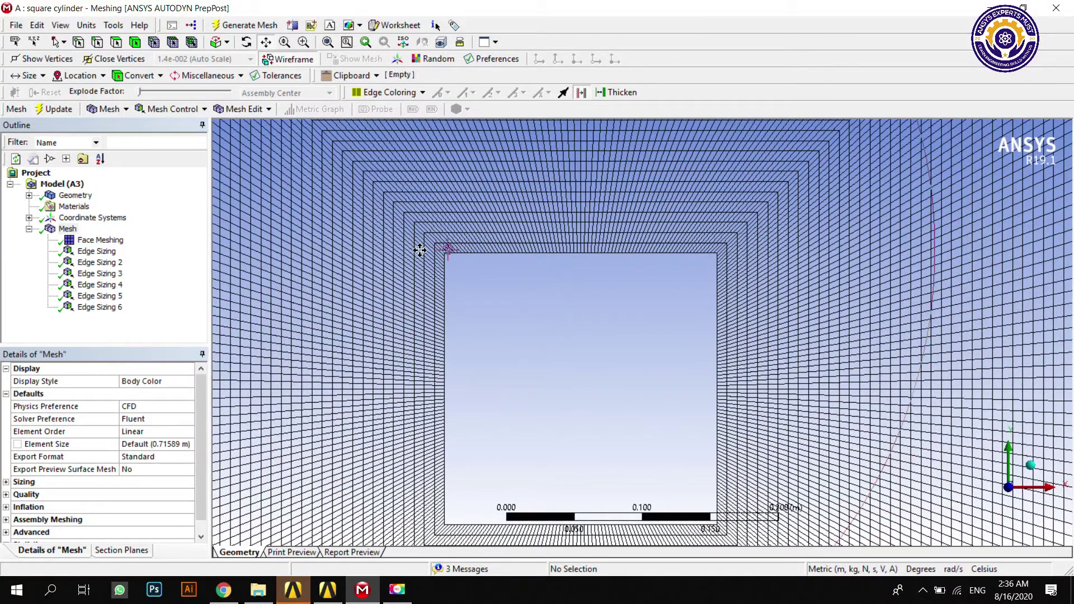
pyautogui.scroll(4, 419, 244)
pyautogui.moveTo(417, 245); pyautogui.dragTo(649, 380)
pyautogui.scroll(5, 649, 380)
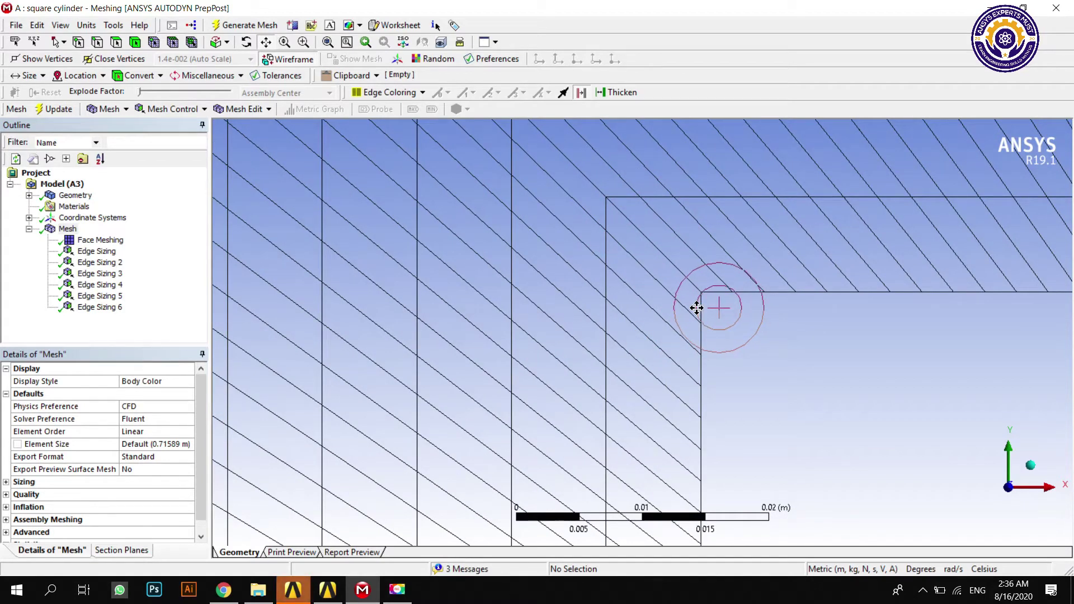
pyautogui.scroll(-4, 697, 308)
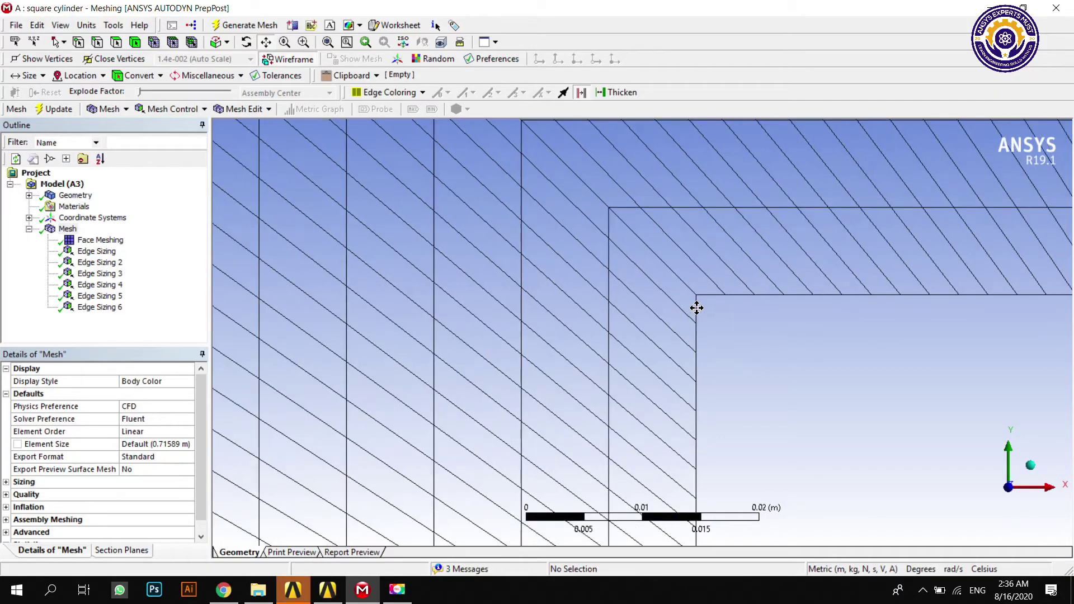
pyautogui.scroll(-6, 672, 314)
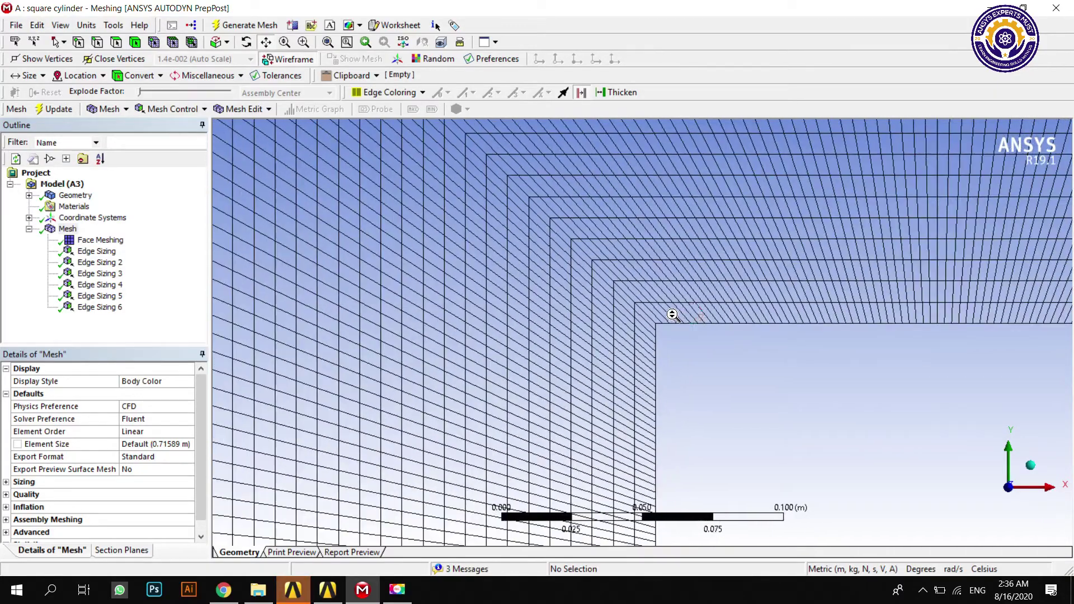
pyautogui.scroll(-5, 665, 317)
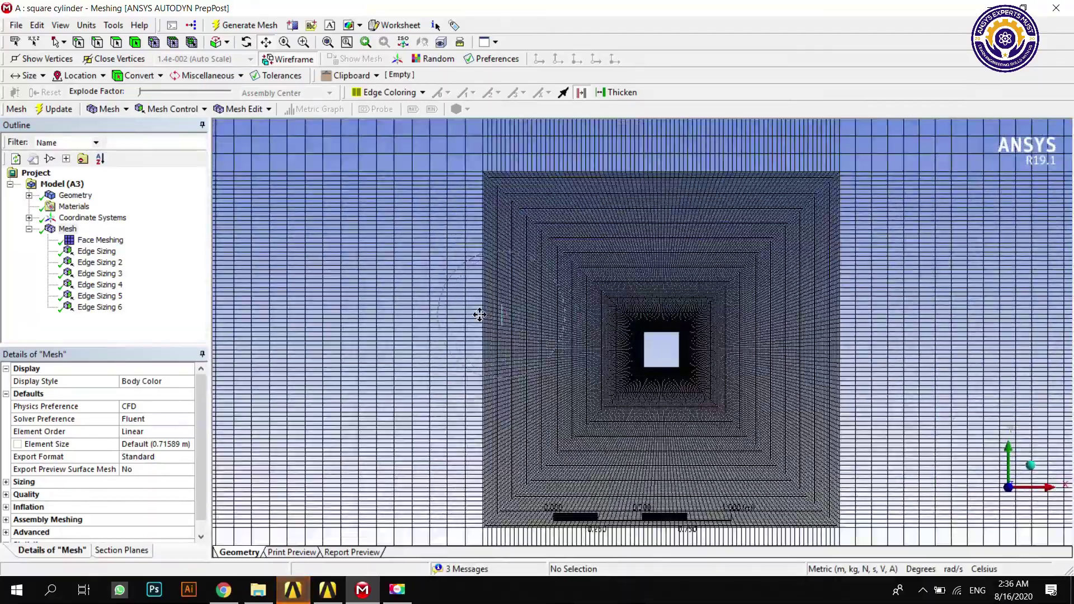
# Examine the mesh transition across the left, upper and lower borders between the dense inner block and the outer blocks
pyautogui.keyDown('ctrl'); pyautogui.moveTo(480, 314); pyautogui.dragTo(664, 314, button='middle'); pyautogui.keyUp('ctrl')
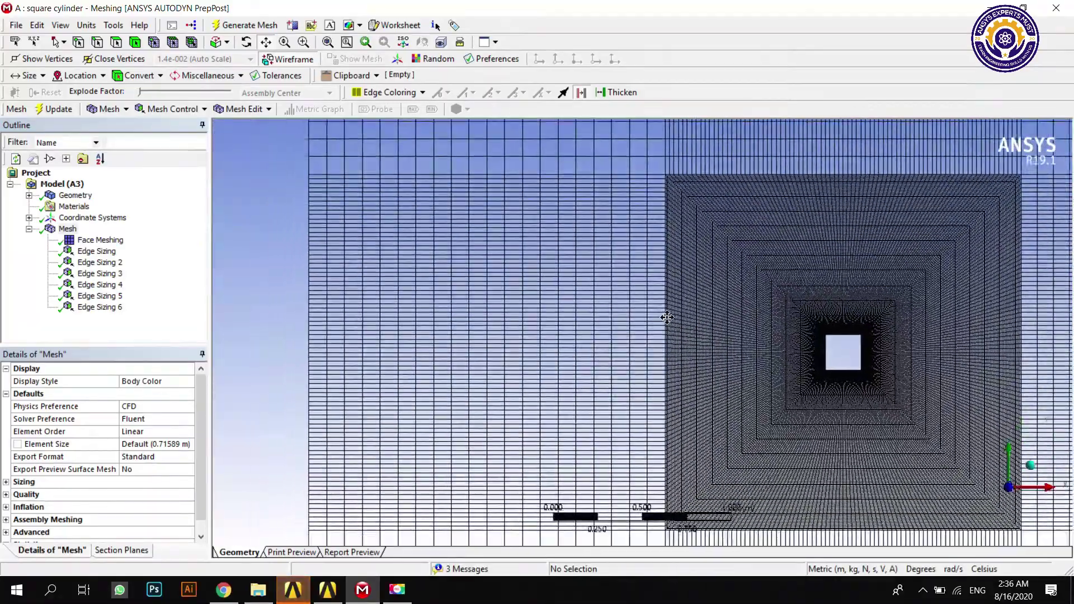
pyautogui.scroll(8, 669, 314)
pyautogui.scroll(3, 672, 314)
pyautogui.keyDown('ctrl'); pyautogui.moveTo(833, 288); pyautogui.dragTo(656, 305, button='middle'); pyautogui.keyUp('ctrl')
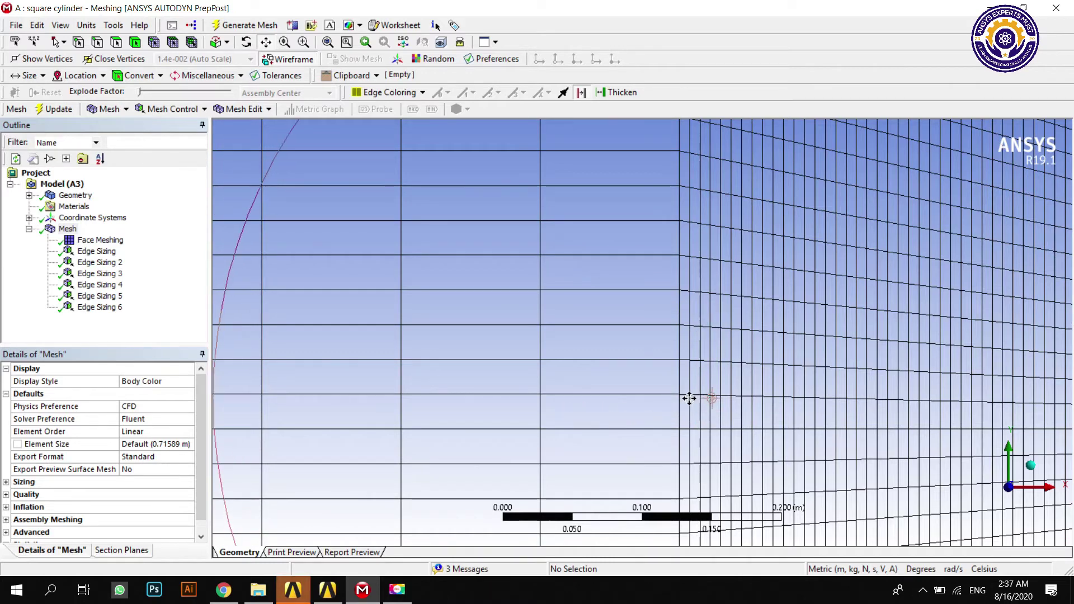
pyautogui.scroll(-3, 682, 395)
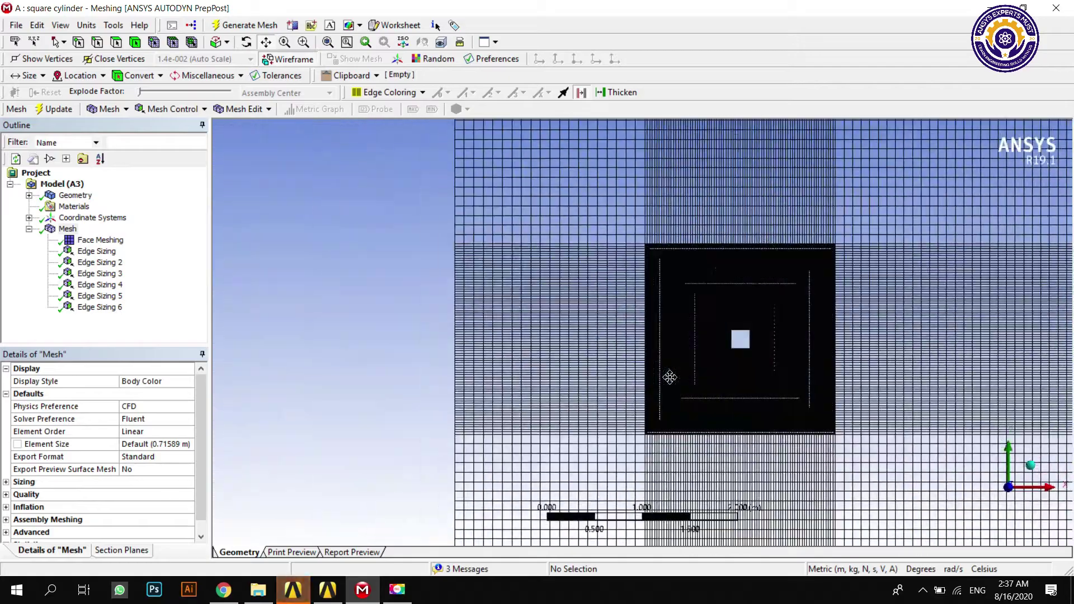
pyautogui.scroll(5, 682, 322)
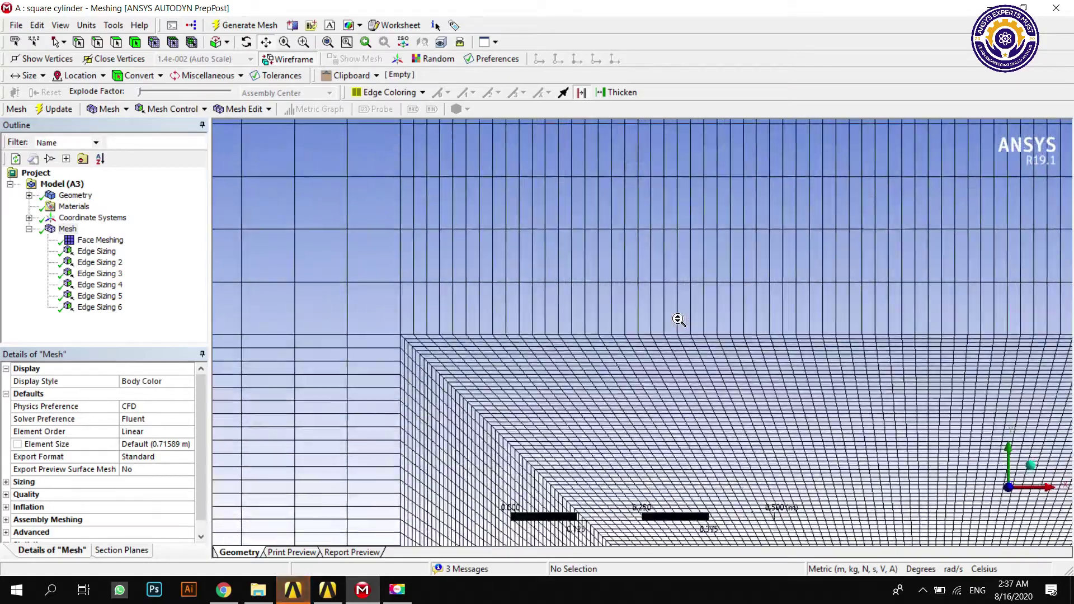
pyautogui.scroll(5, 752, 330)
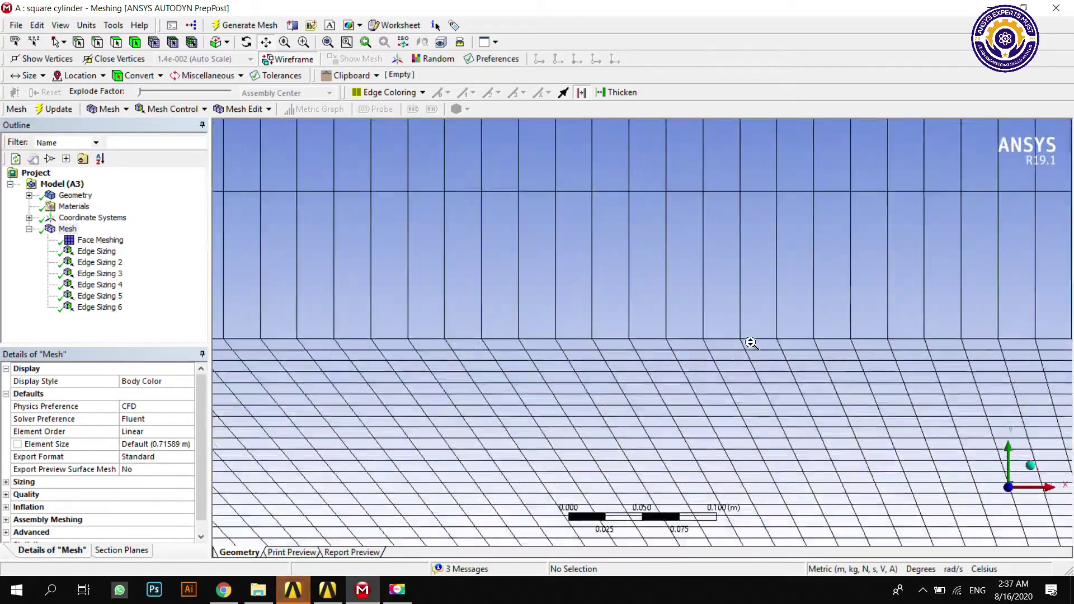
pyautogui.scroll(-3, 808, 317)
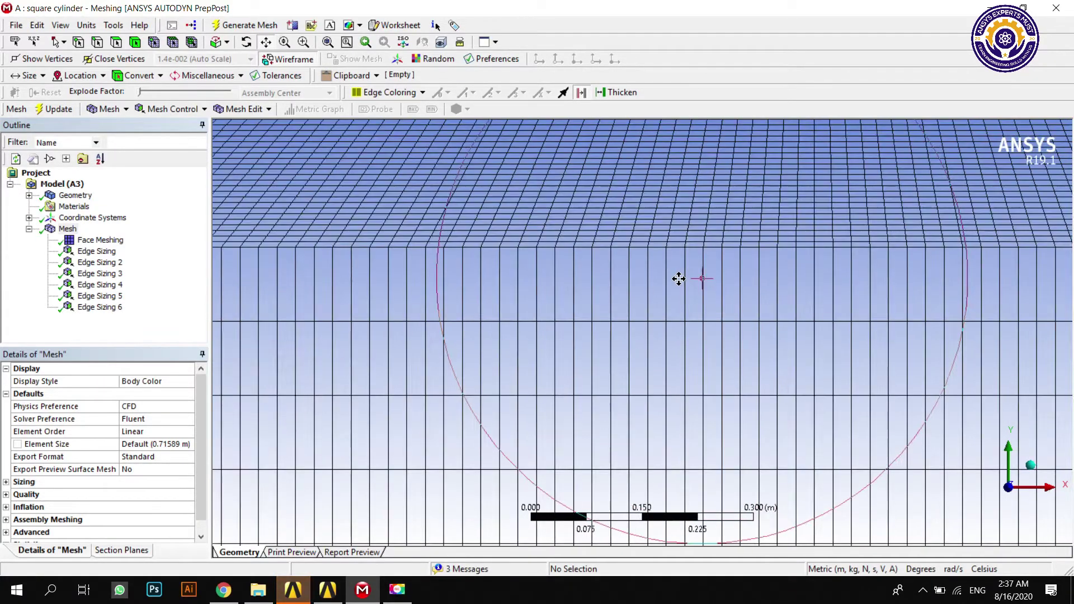
pyautogui.scroll(-5, 659, 293)
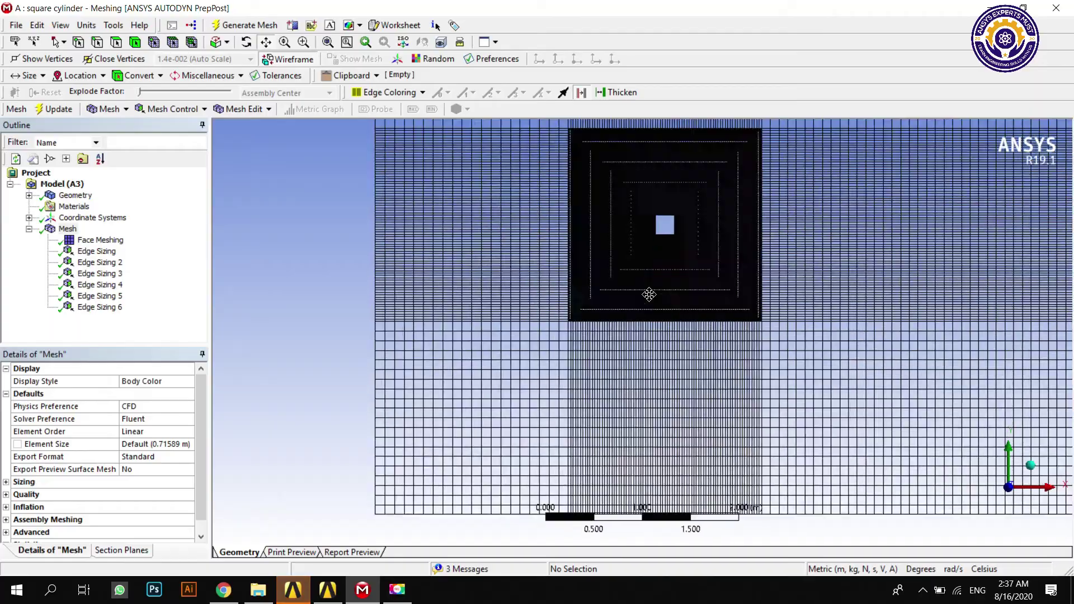
# Inspect the cell spacing at the cylinder walls and review the sizing settings of the four cylinder edges
pyautogui.scroll(2, 647, 295)
pyautogui.scroll(5, 602, 404)
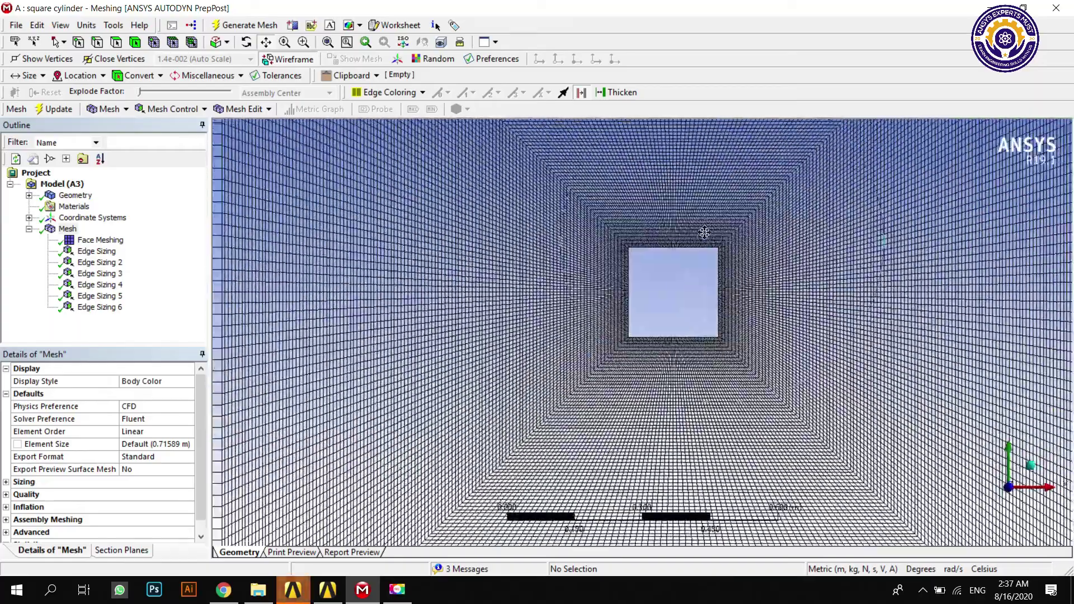
pyautogui.scroll(3, 599, 228)
pyautogui.scroll(-2, 604, 424)
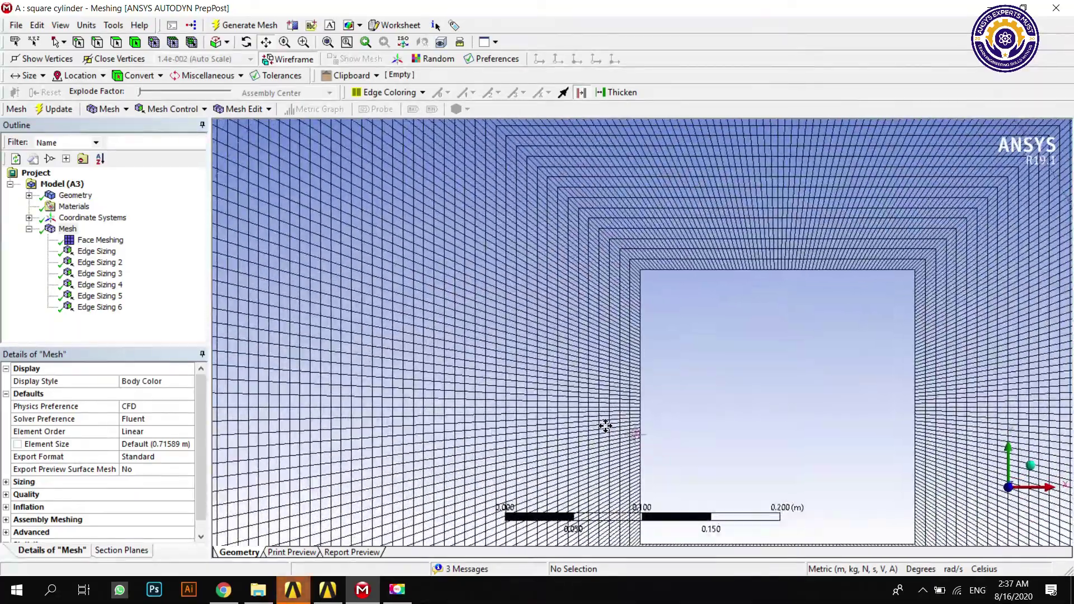
pyautogui.scroll(2, 600, 312)
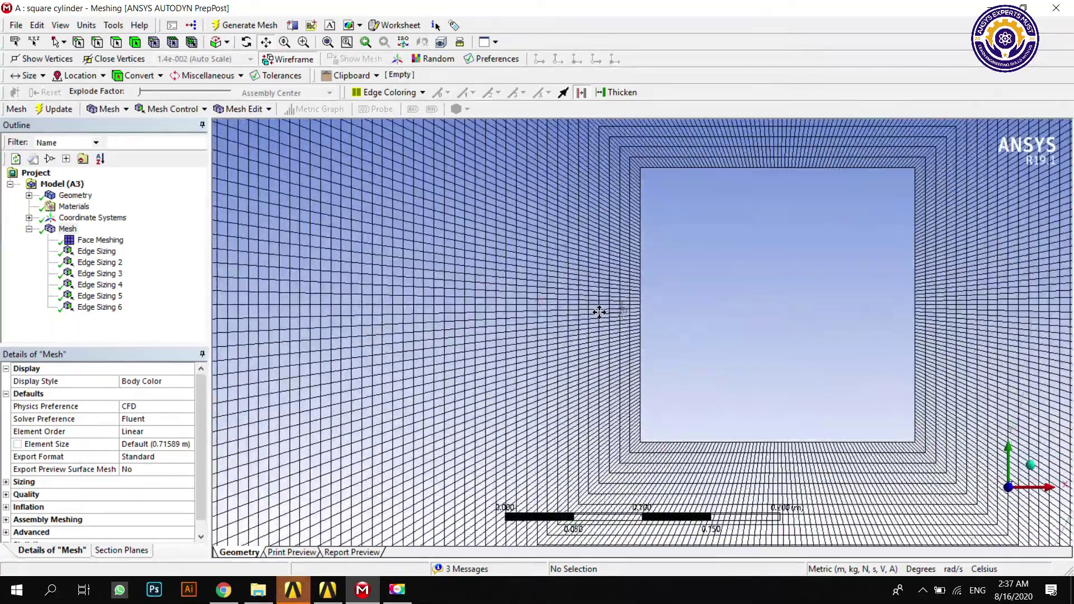
pyautogui.click(100, 253)
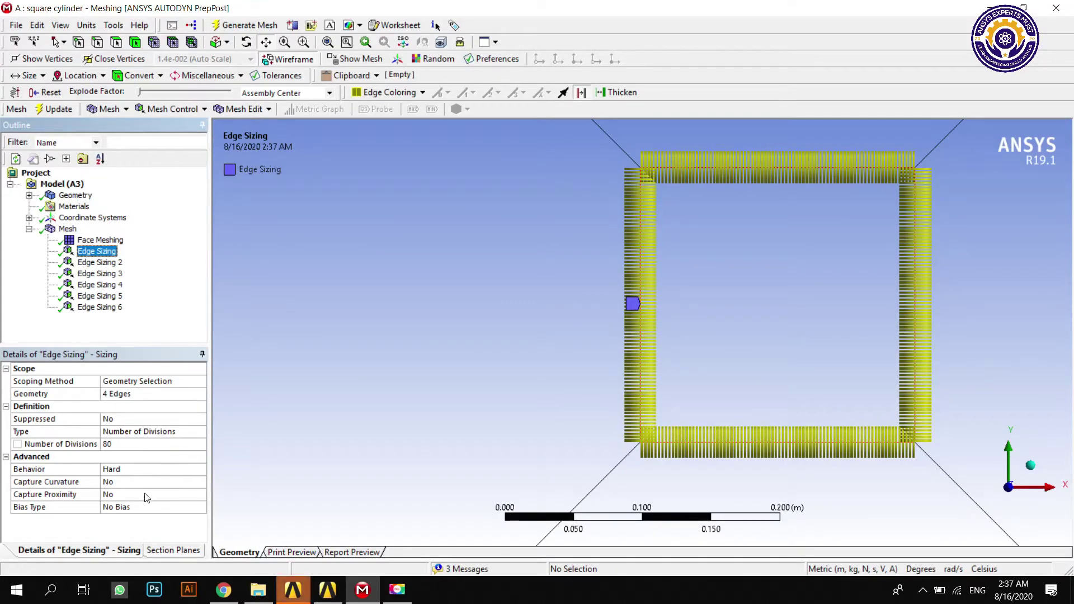
pyautogui.click(68, 230)
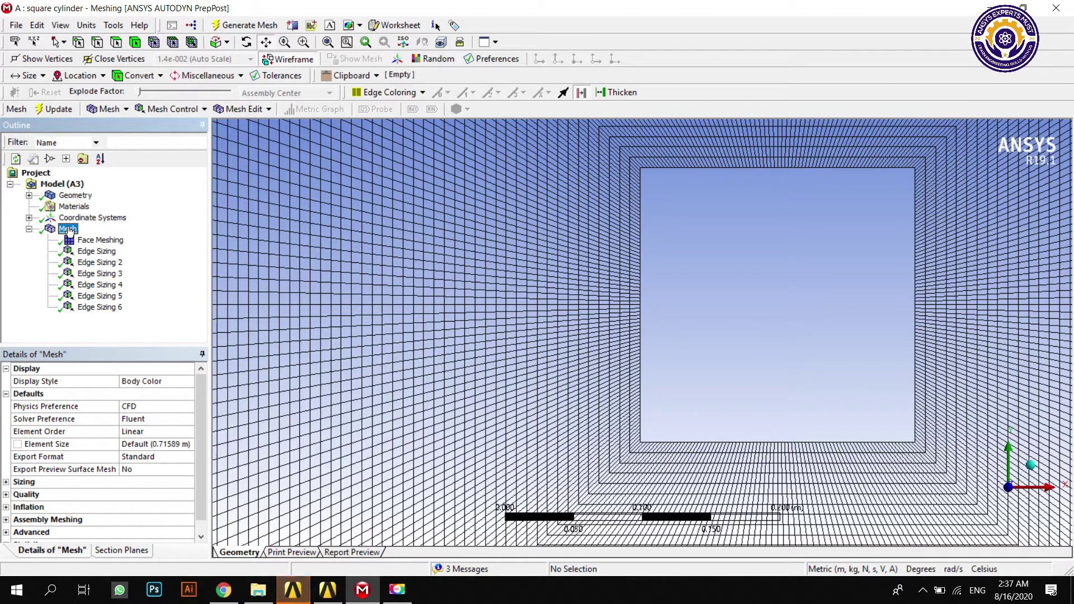
# Give the sizing on the four diagonal edges around the cylinder the long-to-short dash Bias Type with a Bias Factor of 150
pyautogui.click(90, 263)
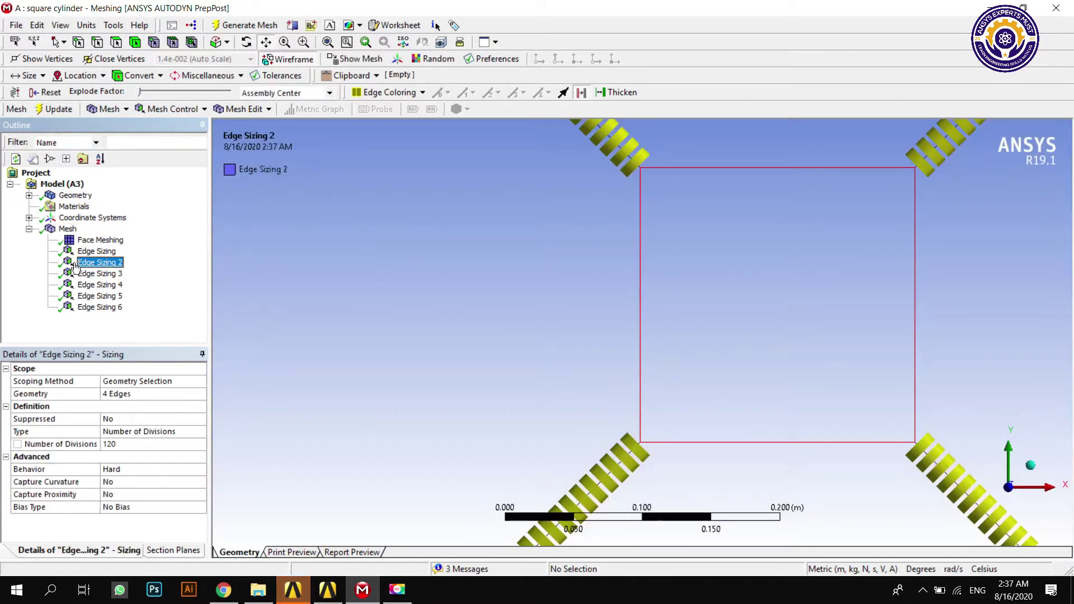
pyautogui.click(140, 509)
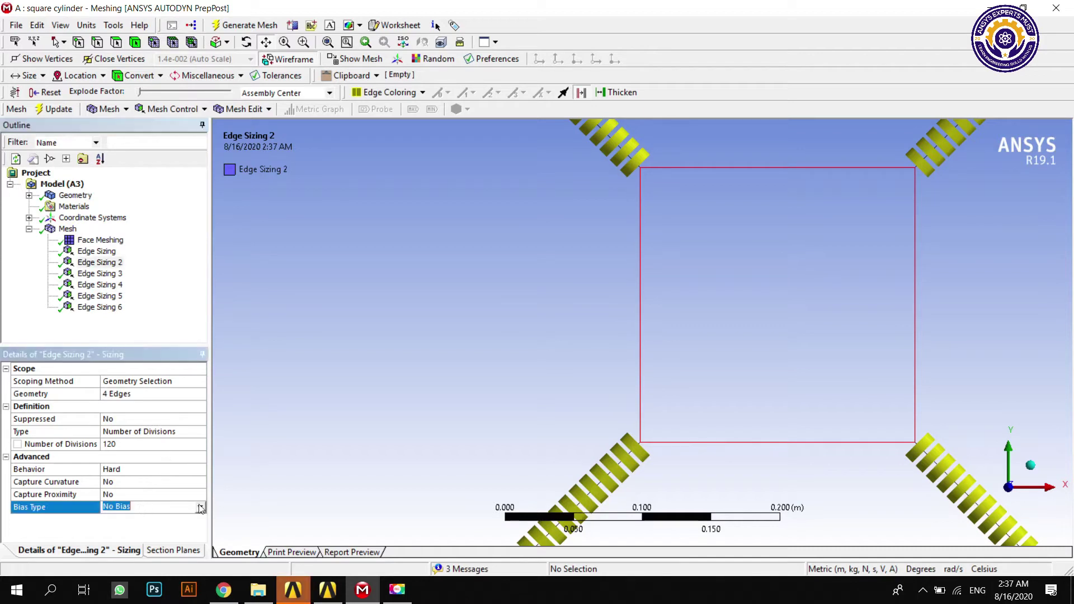
pyautogui.click(147, 507)
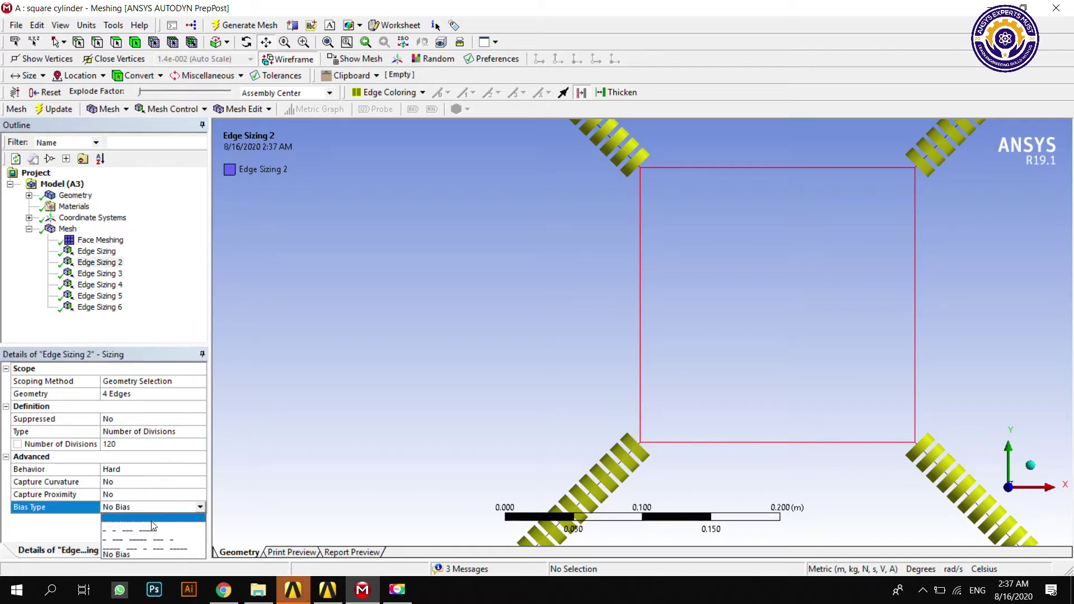
pyautogui.click(150, 523)
pyautogui.click(170, 533)
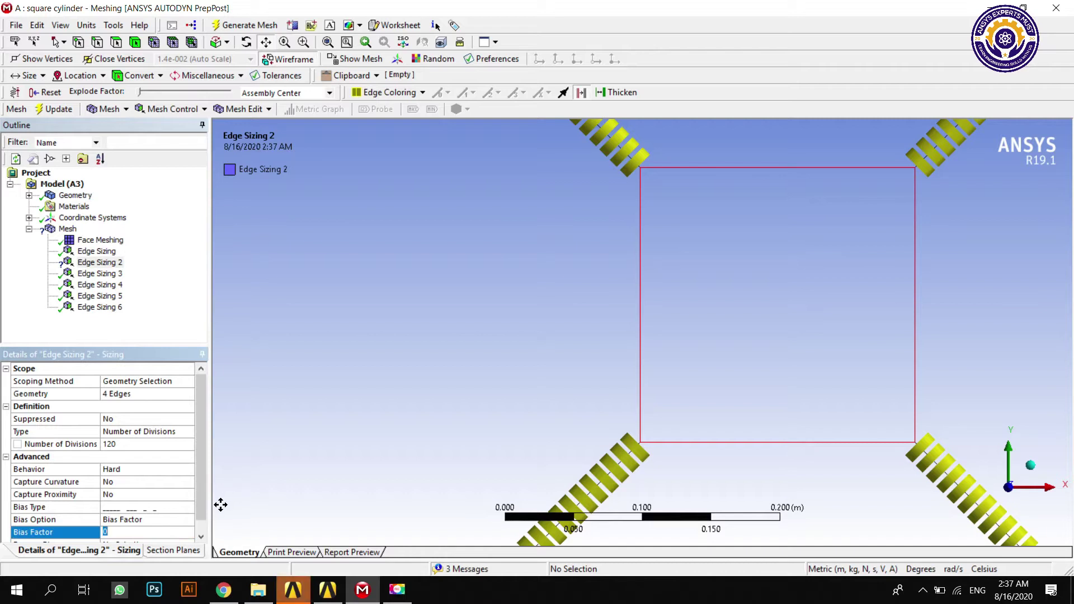
pyautogui.write('150')
pyautogui.press('Return')
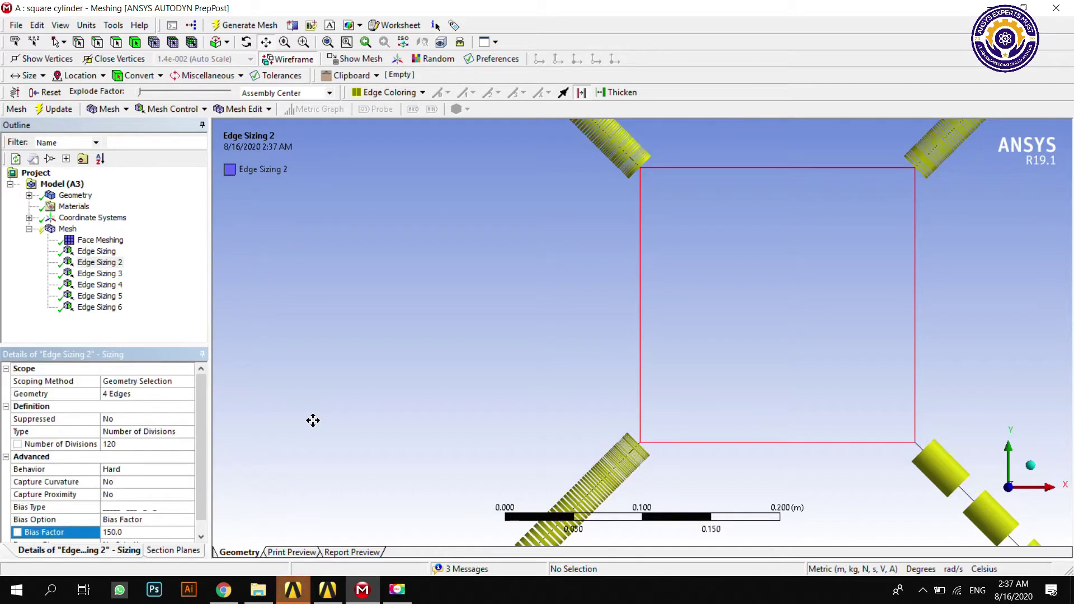
pyautogui.scroll(-5, 657, 420)
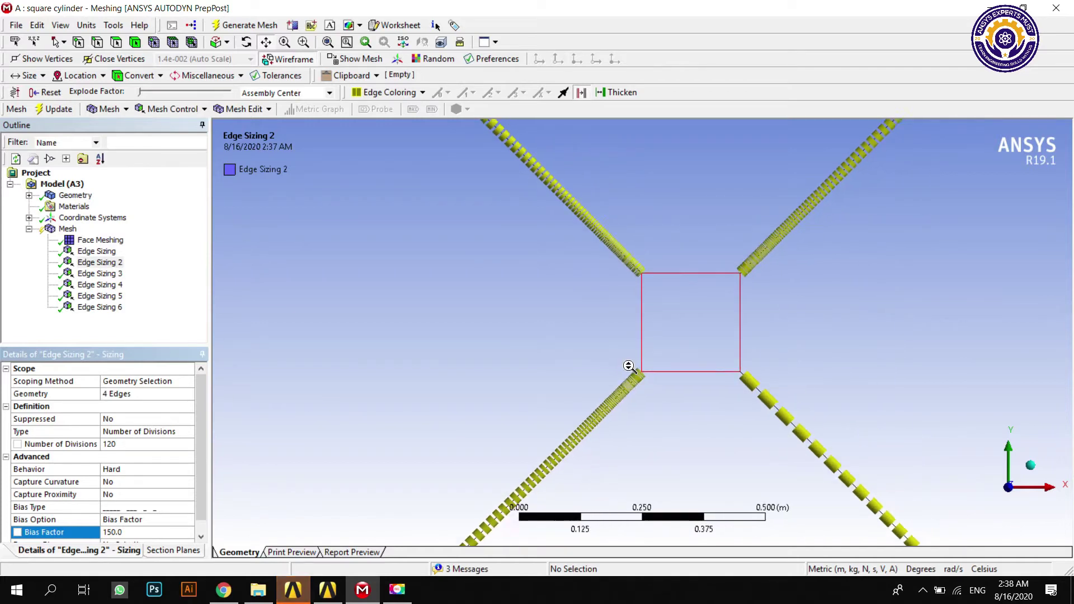
# Reverse the bias on the lower-right diagonal edge so its divisions cluster at the cylinder, and update the mesh
pyautogui.scroll(-3, 629, 366)
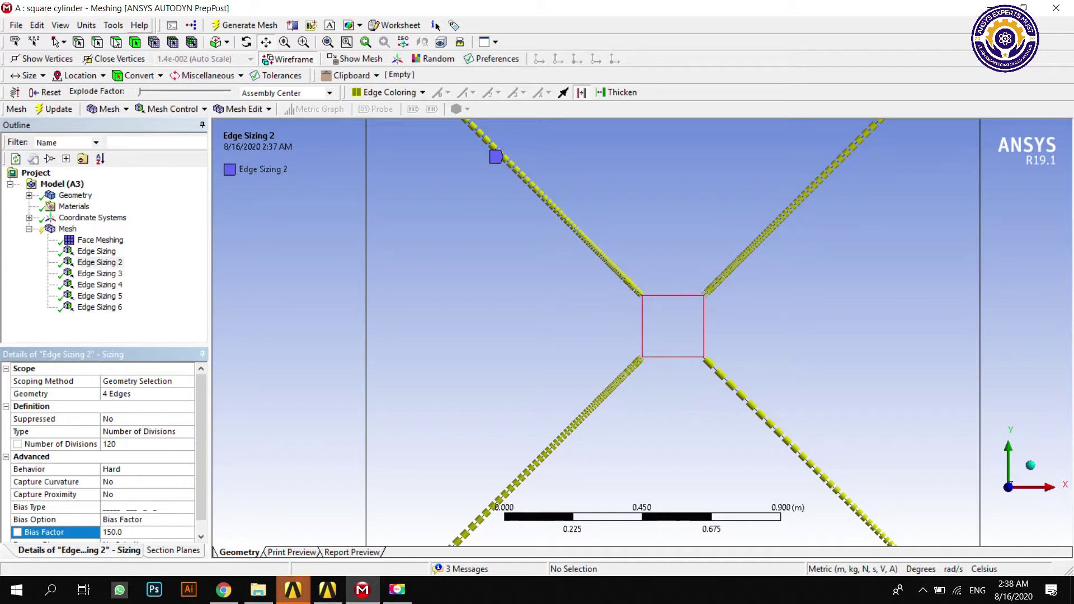
pyautogui.click(98, 42)
pyautogui.click(722, 378)
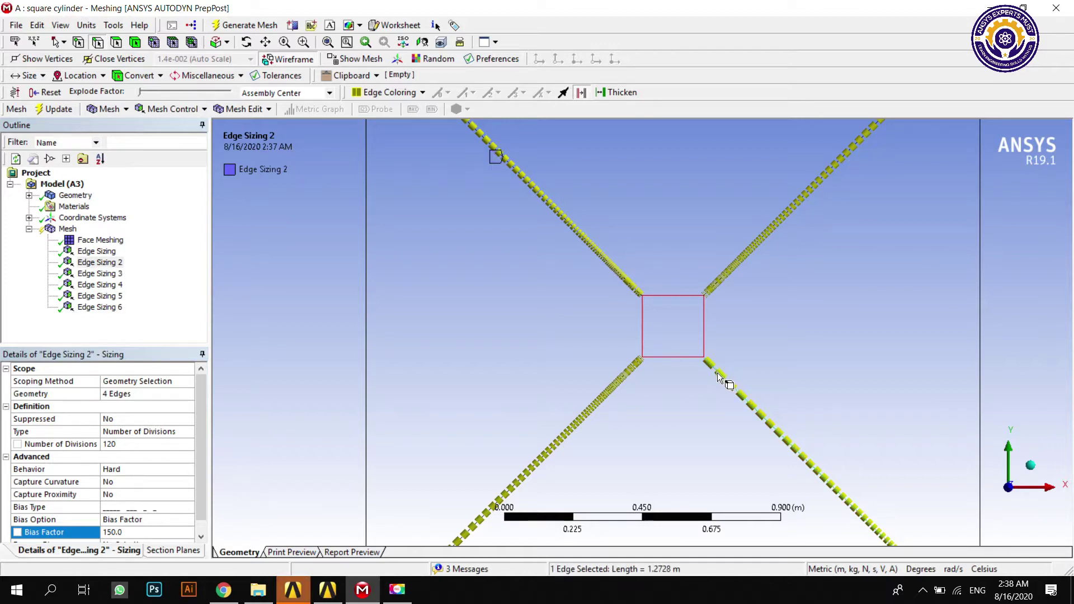
pyautogui.scroll(-2, 227, 428)
pyautogui.scroll(-1, 193, 435)
pyautogui.click(115, 536)
pyautogui.click(114, 536)
pyautogui.scroll(5, 513, 427)
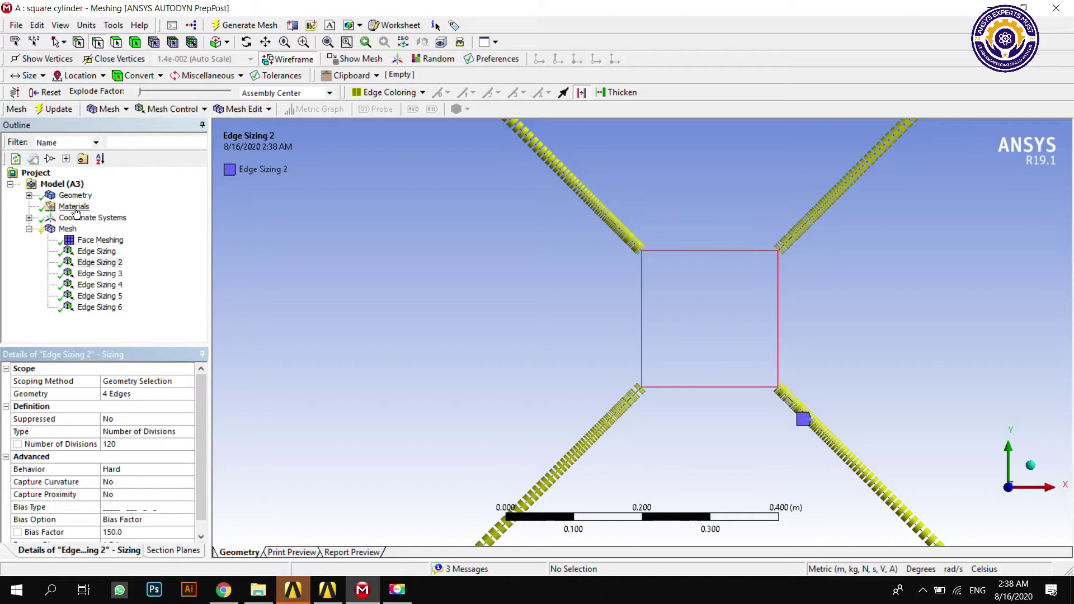
pyautogui.click(61, 110)
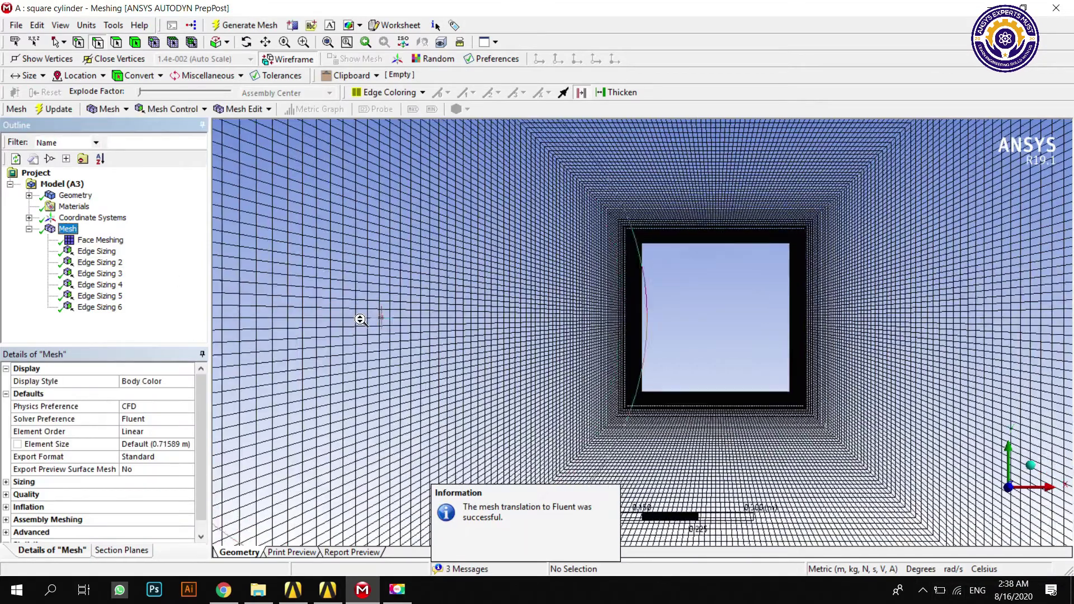
# Examine the near-wall mesh cells along the cylinder's walls and close up at its upper-left corner
pyautogui.scroll(3, 361, 317)
pyautogui.click(362, 320)
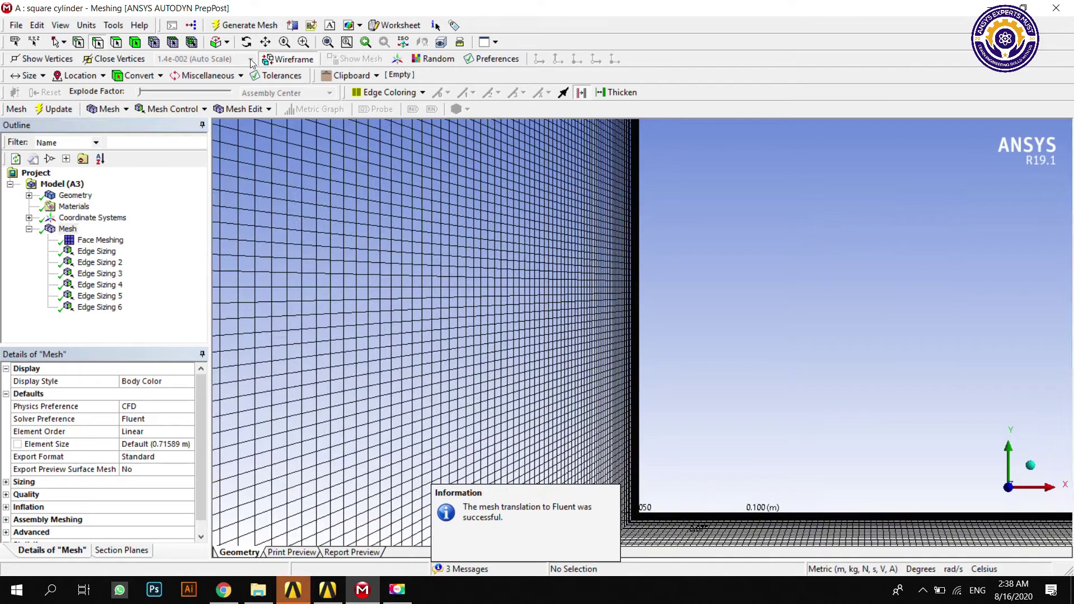
pyautogui.click(267, 43)
pyautogui.scroll(3, 448, 187)
pyautogui.moveTo(629, 537); pyautogui.dragTo(870, 354)
pyautogui.scroll(10, 760, 352)
pyautogui.scroll(3, 334, 292)
pyautogui.moveTo(334, 292); pyautogui.dragTo(384, 352)
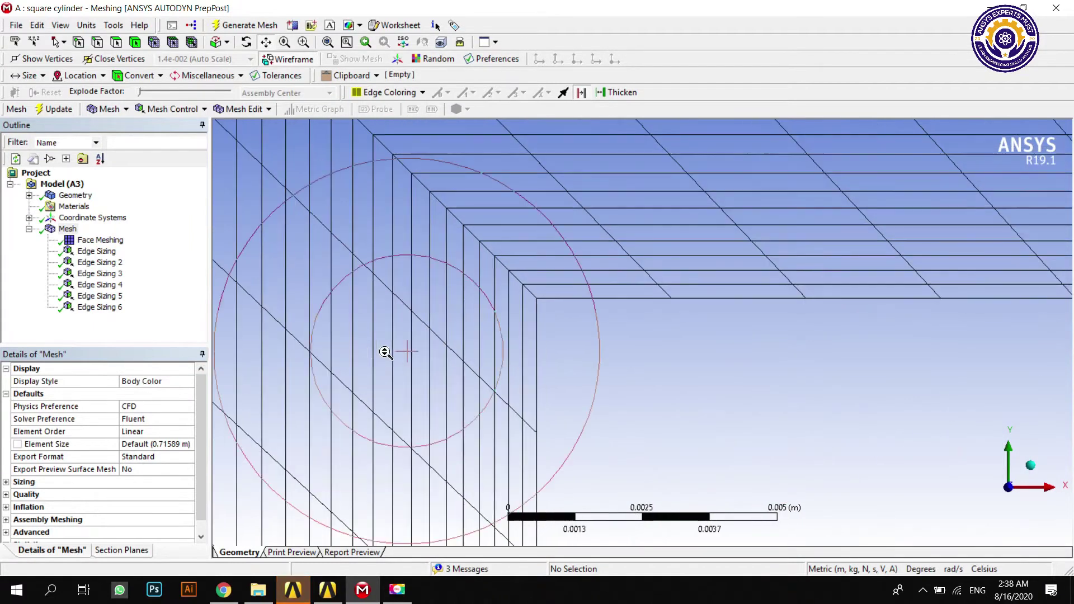
# Give the cylinder's four edges the short-long-short dash Bias Type with a Bias Factor of 20, and update the mesh
pyautogui.click(89, 252)
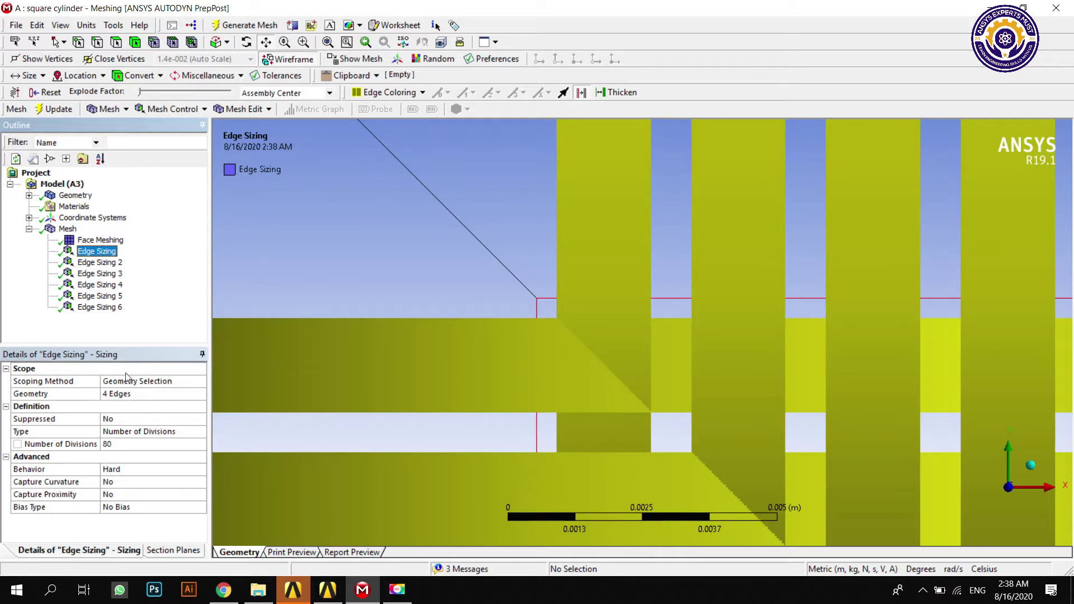
pyautogui.click(122, 506)
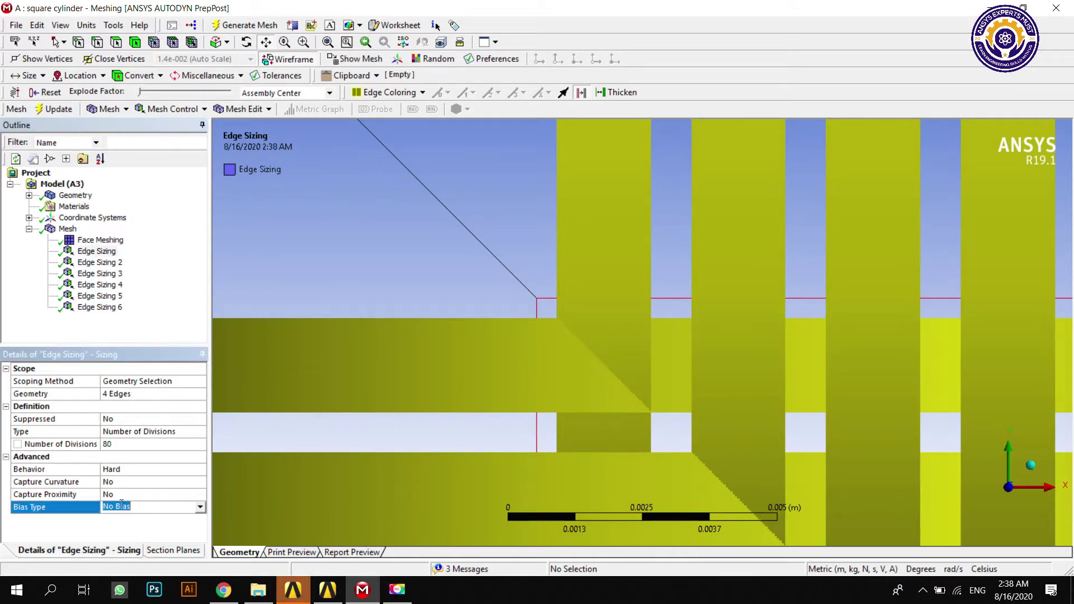
pyautogui.click(198, 508)
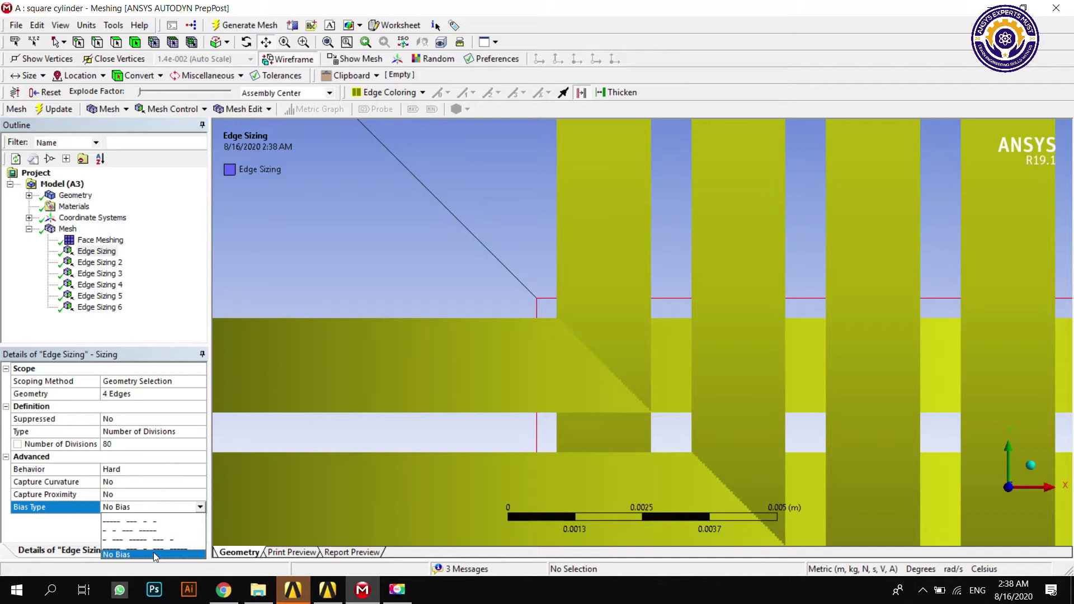
pyautogui.click(164, 540)
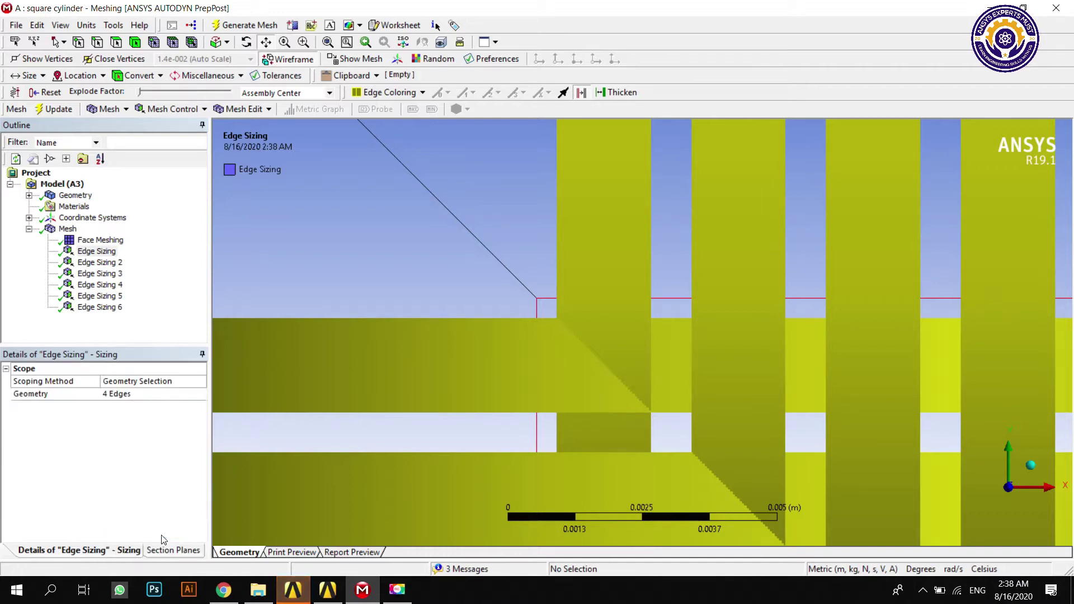
pyautogui.click(155, 532)
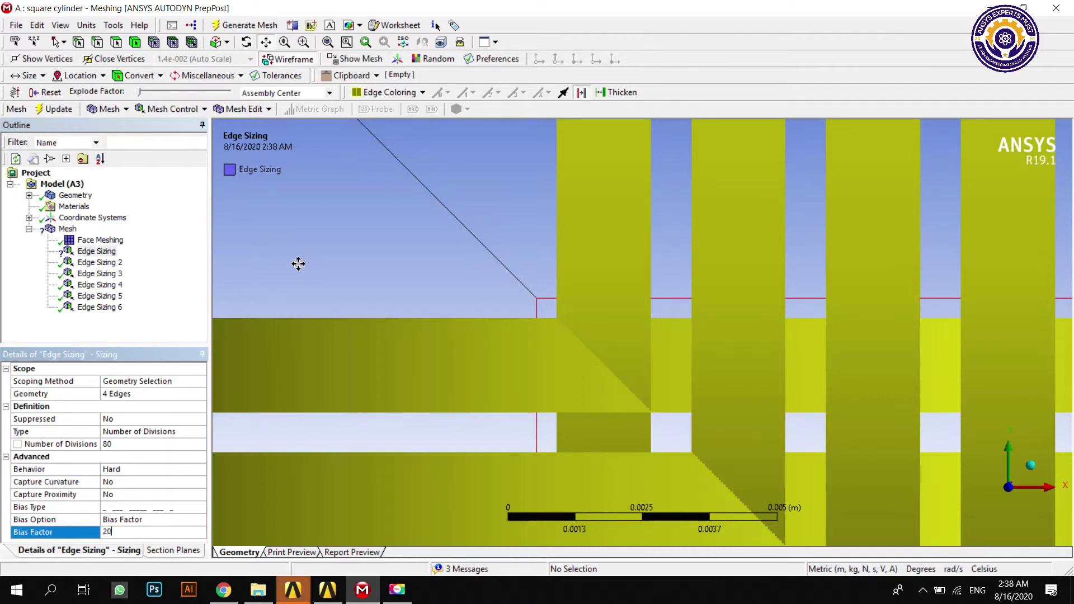
pyautogui.press('Return')
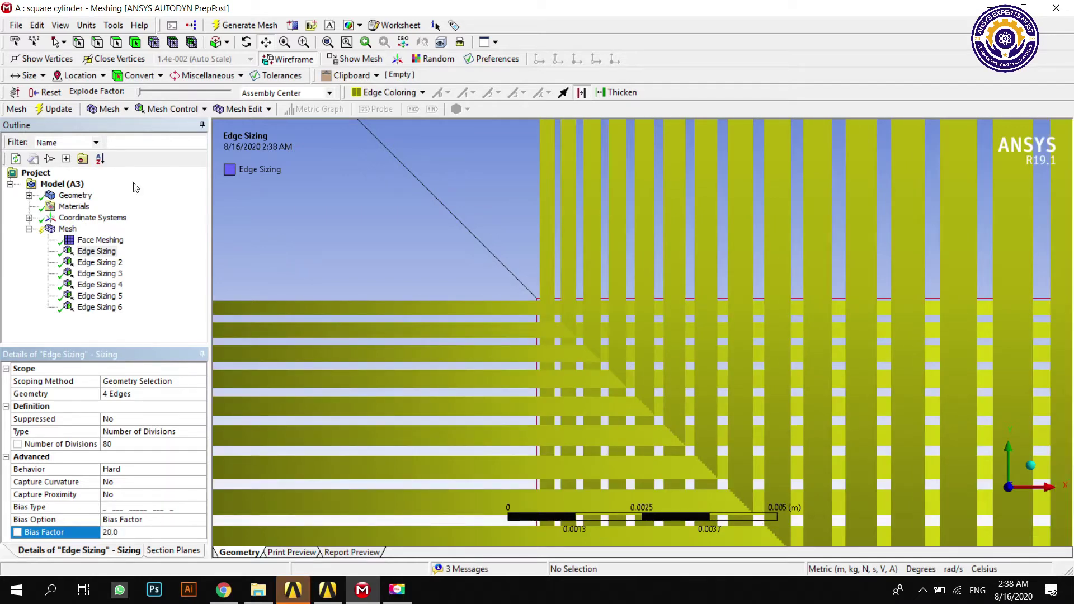
pyautogui.click(53, 113)
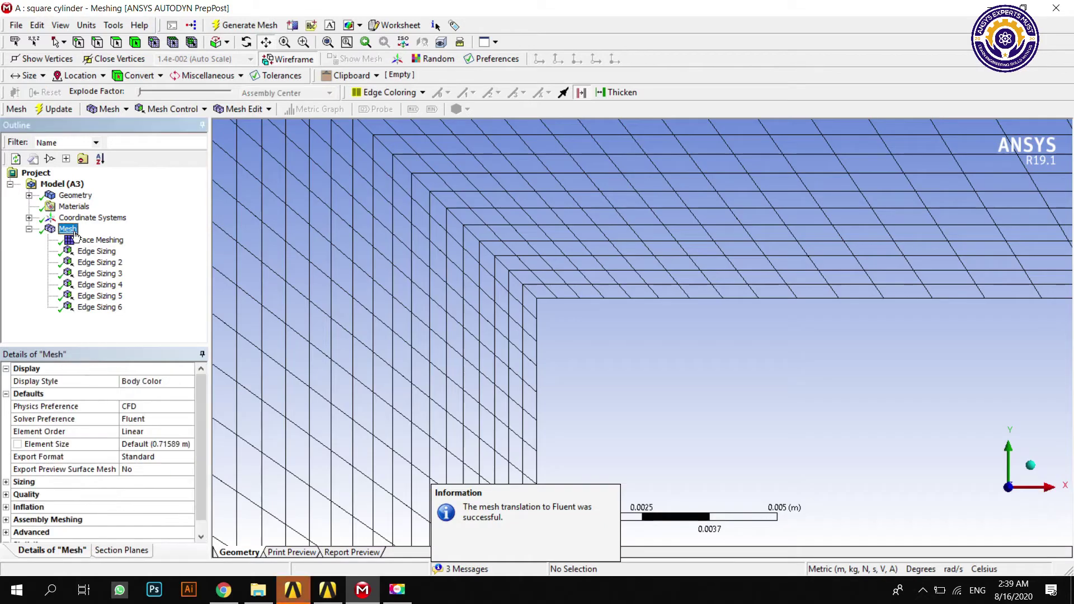
# Check the corner cells, set the Bias Factor of the four cylinder edges to 22, and update the mesh
pyautogui.scroll(6, 391, 316)
pyautogui.moveTo(355, 211); pyautogui.dragTo(723, 301, button='middle')
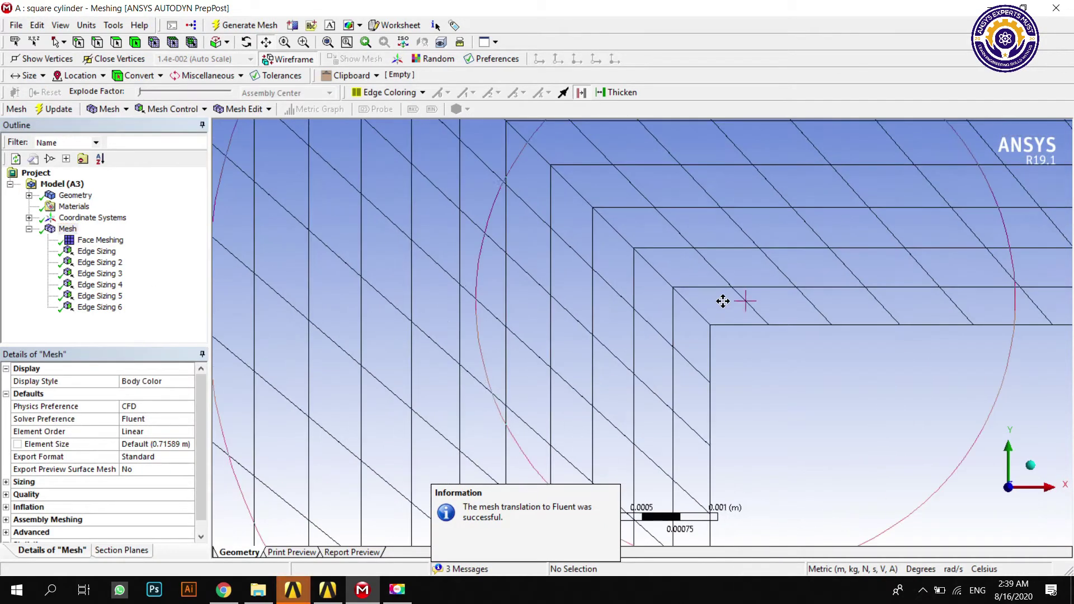
pyautogui.scroll(3, 723, 301)
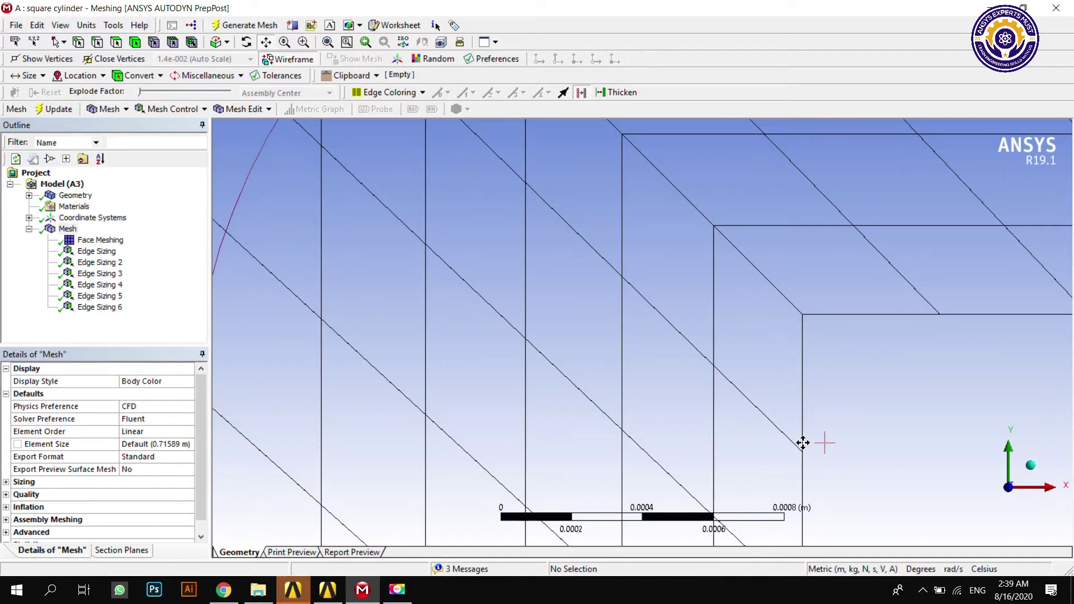
pyautogui.scroll(-1, 800, 436)
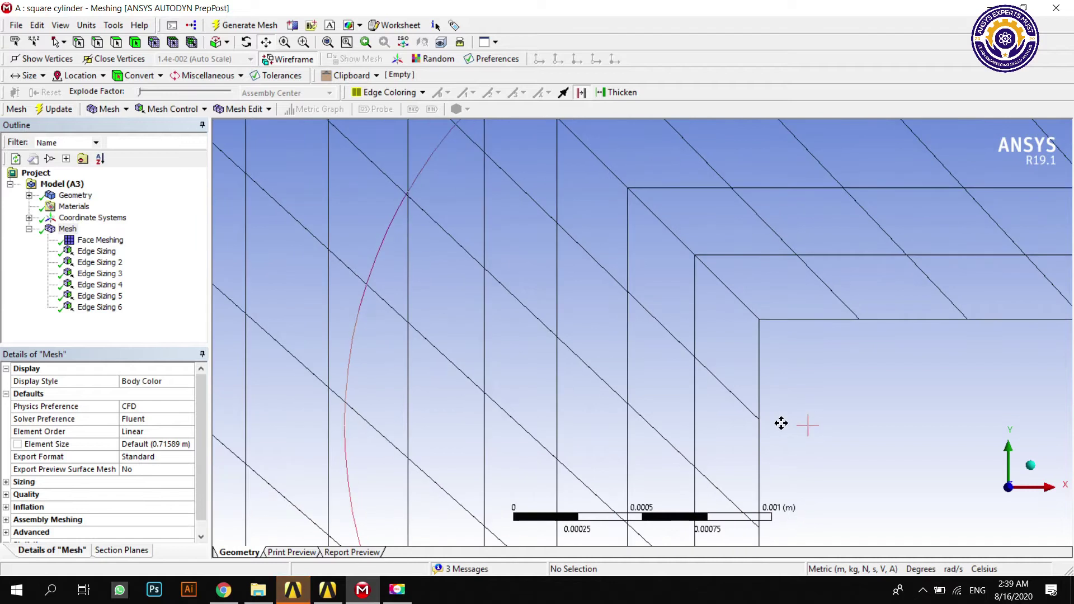
pyautogui.scroll(-2, 782, 424)
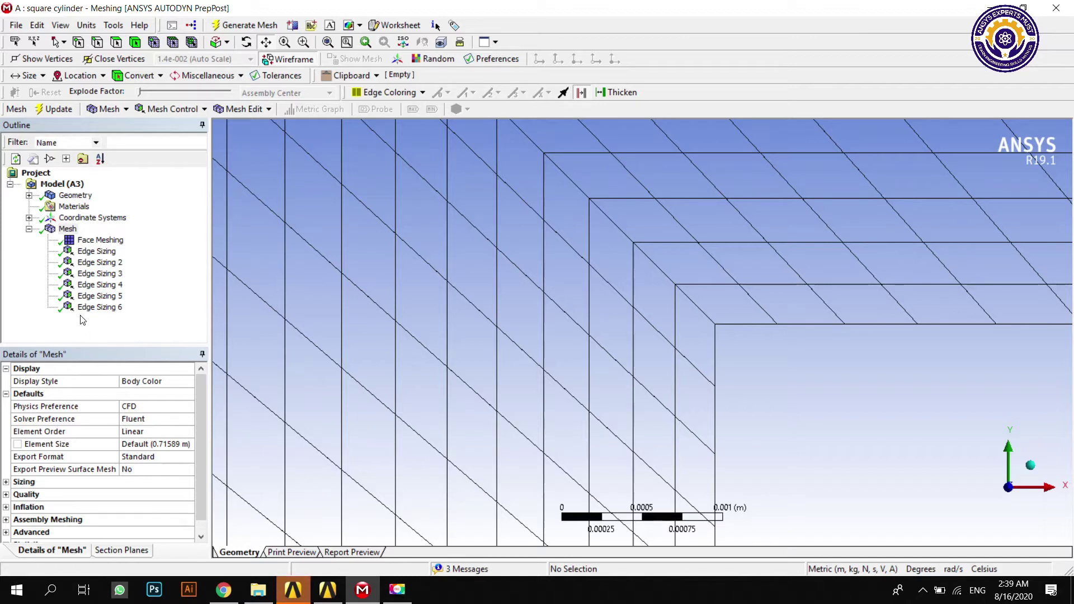
pyautogui.click(96, 252)
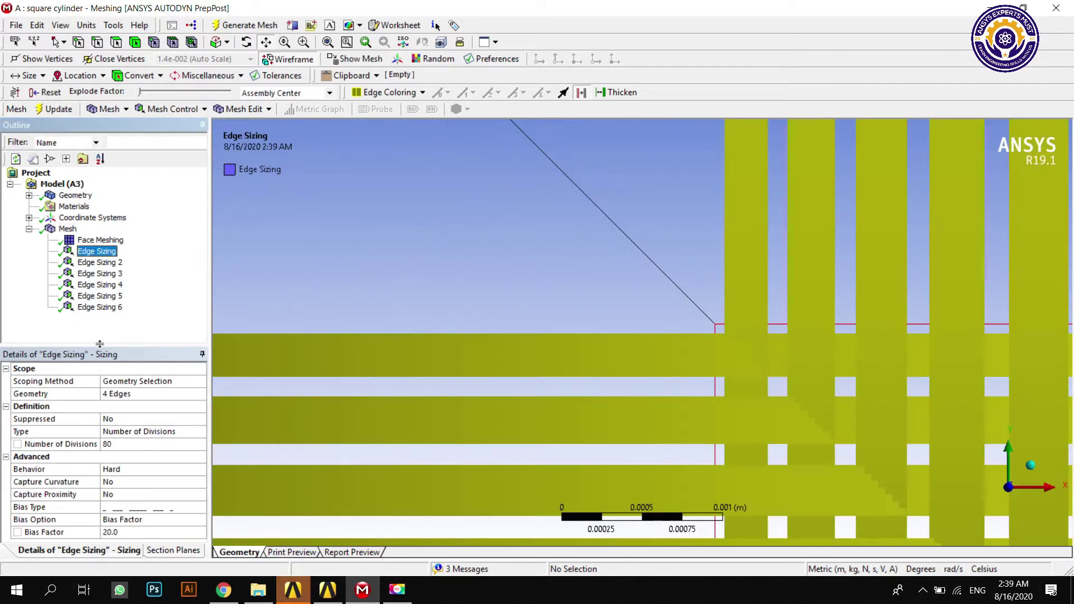
pyautogui.click(128, 533)
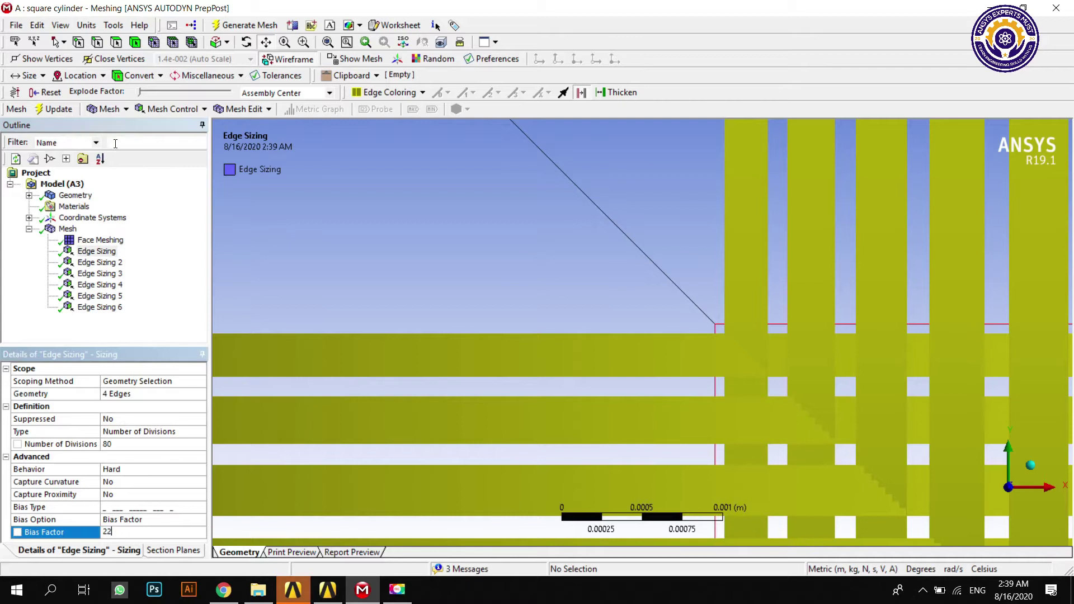
pyautogui.press('Return')
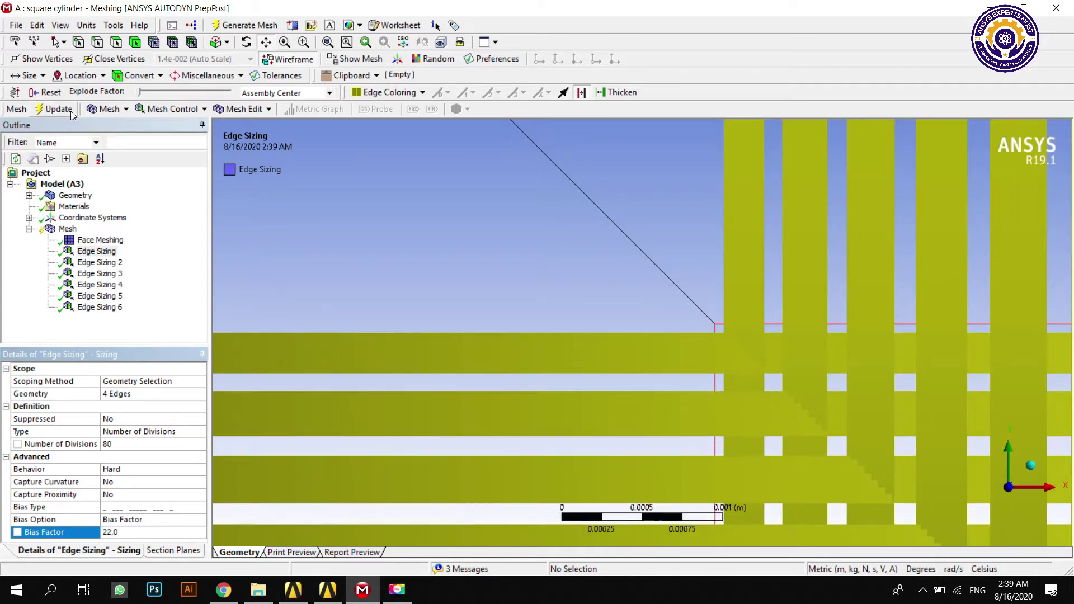
pyautogui.click(71, 113)
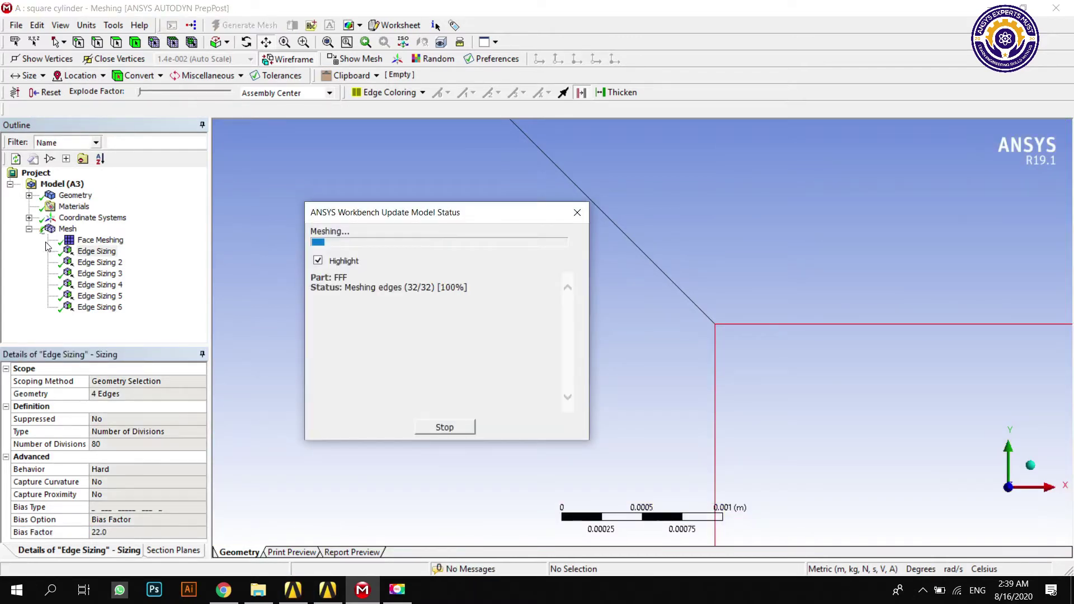
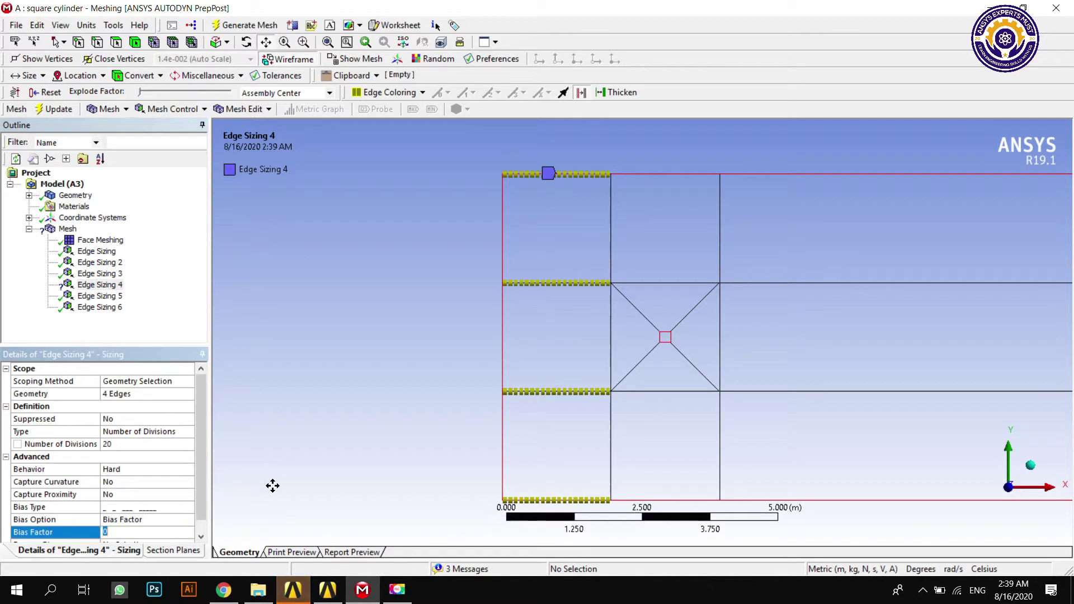
# Set a Bias Factor of 10 on the four upstream horizontal edges and reverse the bias on the uppermost one
pyautogui.click(140, 532)
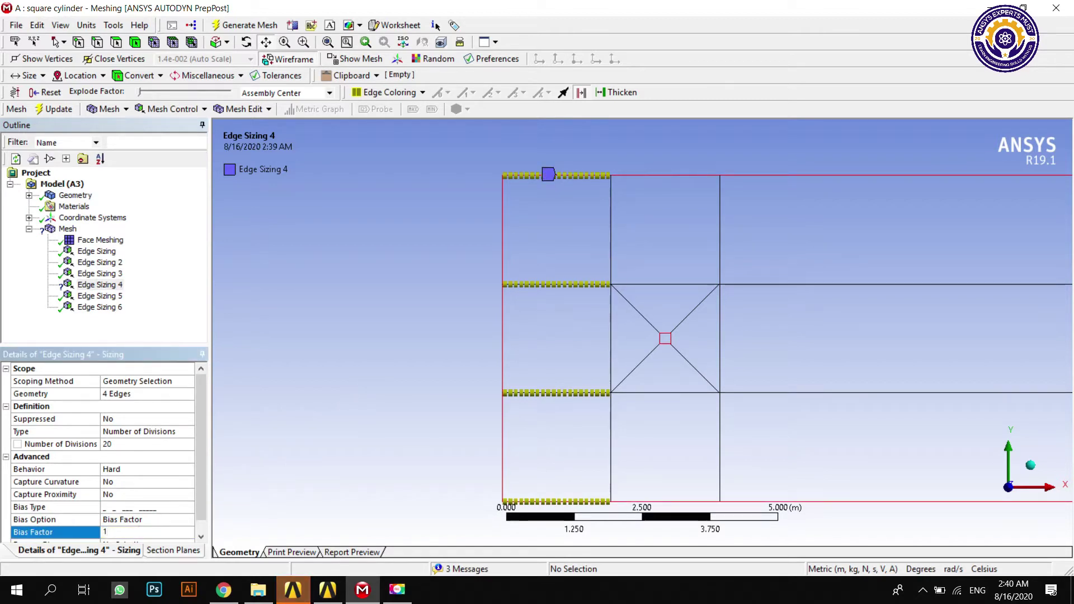
pyautogui.press('Return')
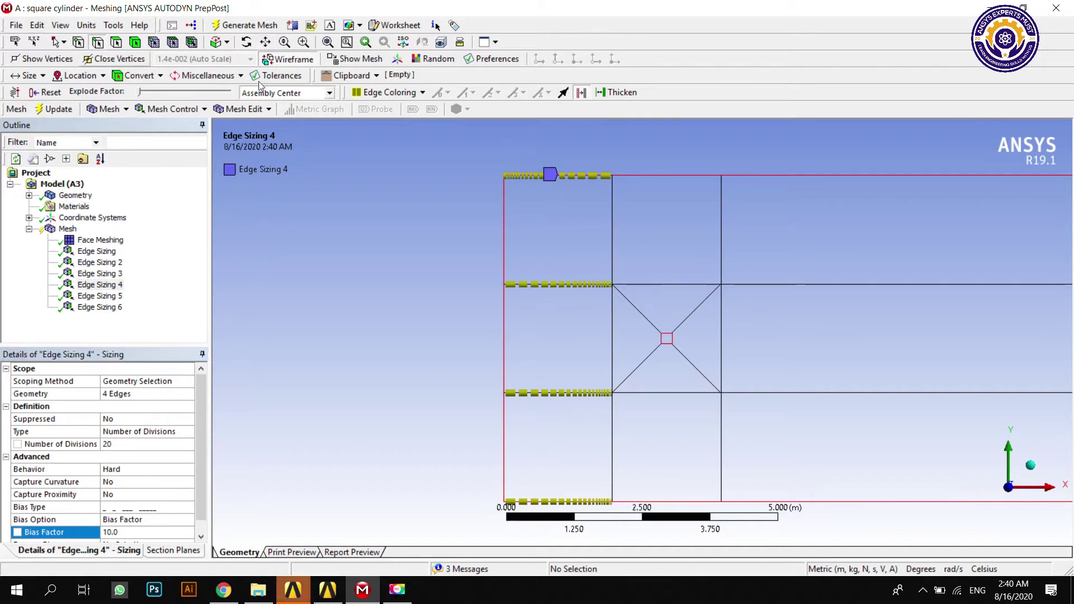
pyautogui.click(518, 177)
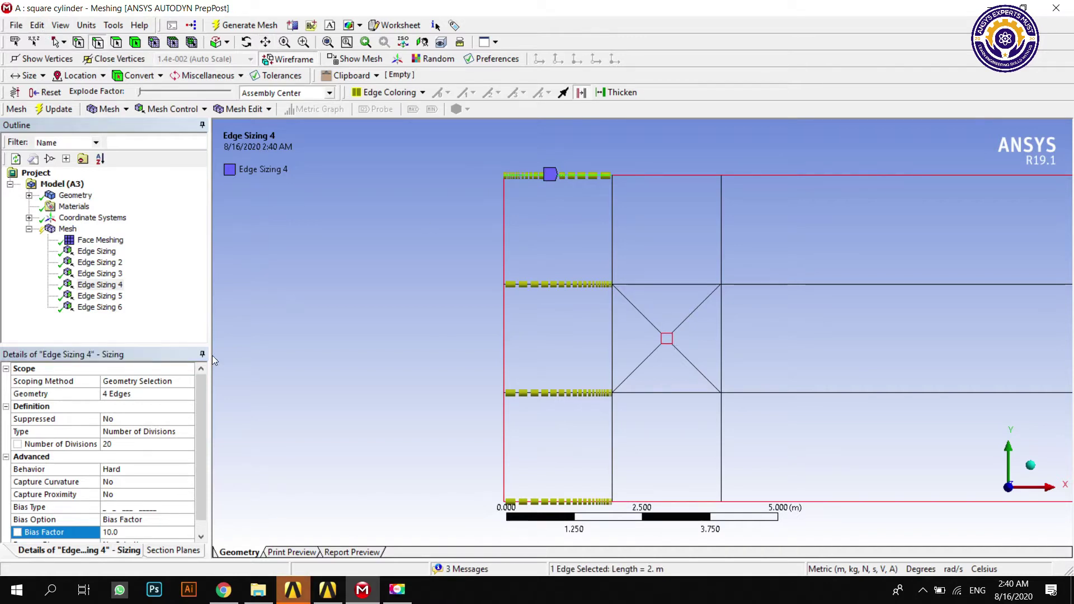
pyautogui.scroll(-1, 166, 395)
pyautogui.click(125, 533)
pyautogui.click(272, 444)
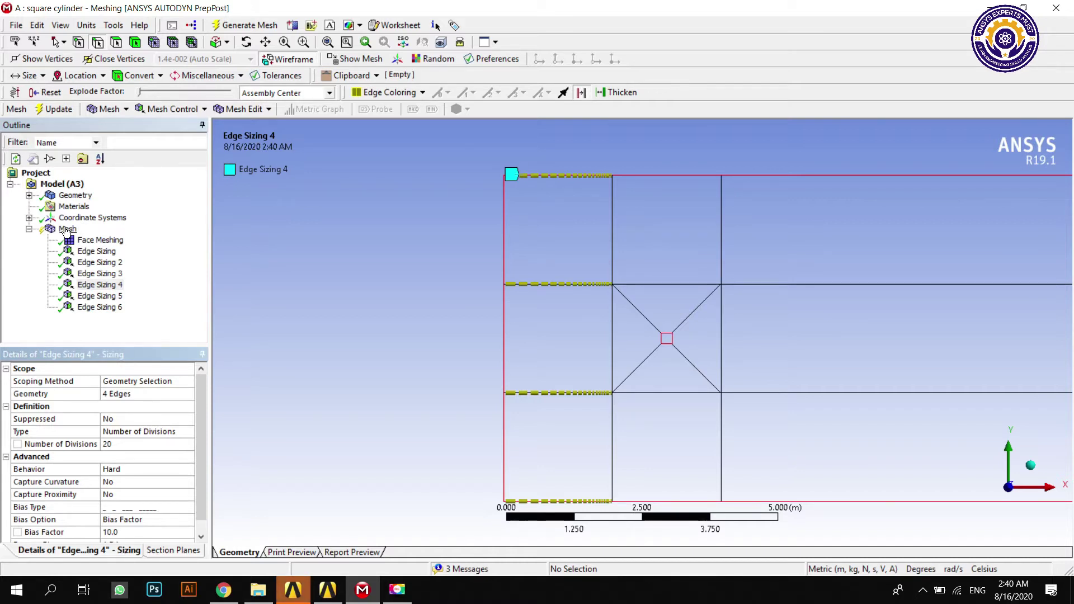
# Update the mesh and check the cell transition between the upstream blocks and the inner block around the cylinder
pyautogui.click(58, 109)
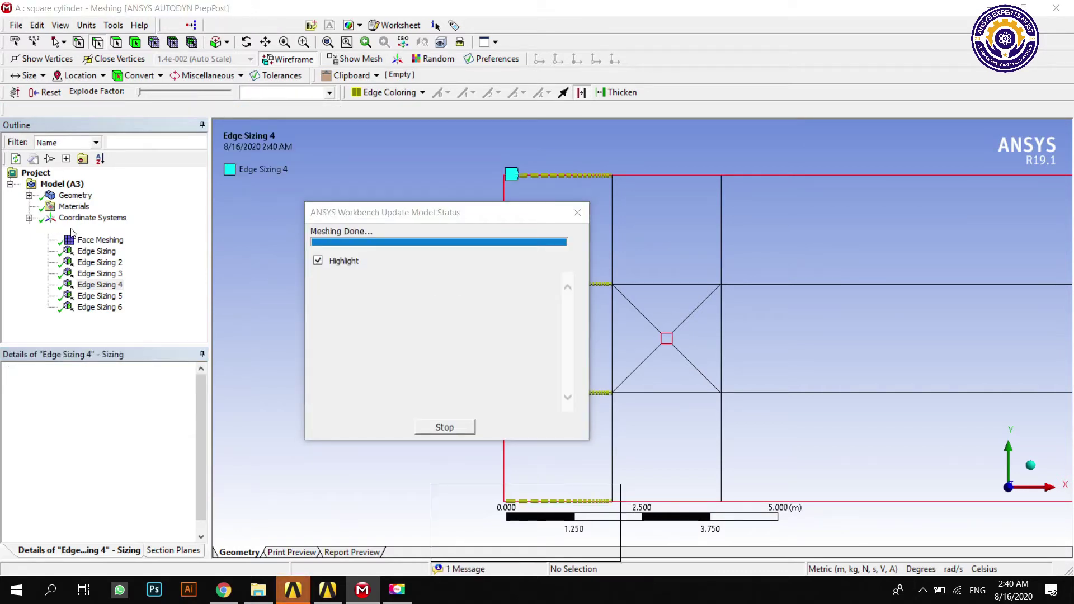
pyautogui.scroll(4, 507, 372)
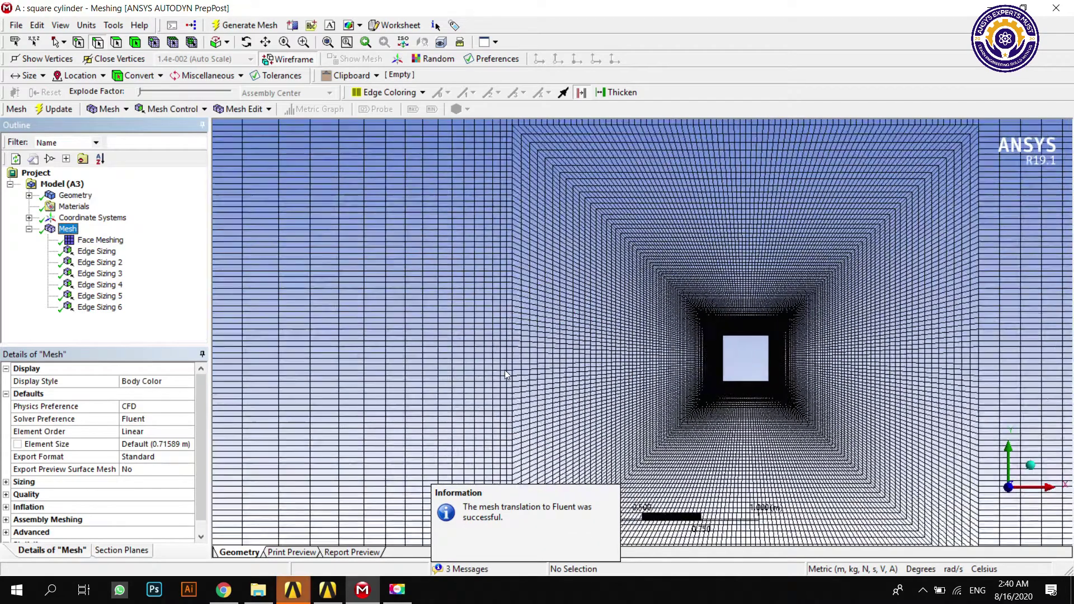
pyautogui.scroll(1, 505, 371)
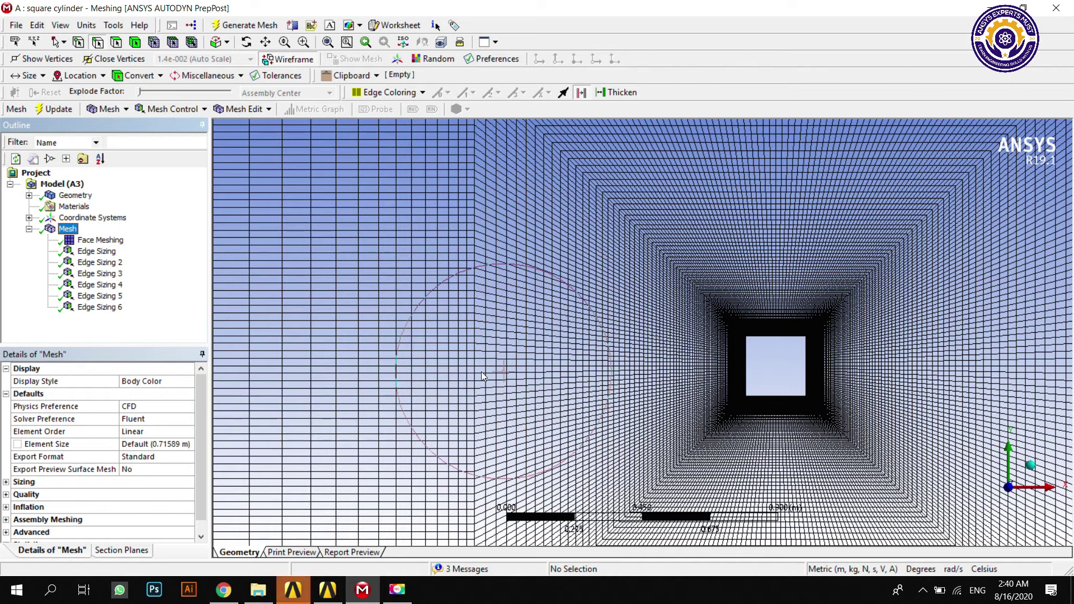
# Set the Bias Factor of the four upstream horizontal edges to 5 and update the mesh
pyautogui.click(93, 296)
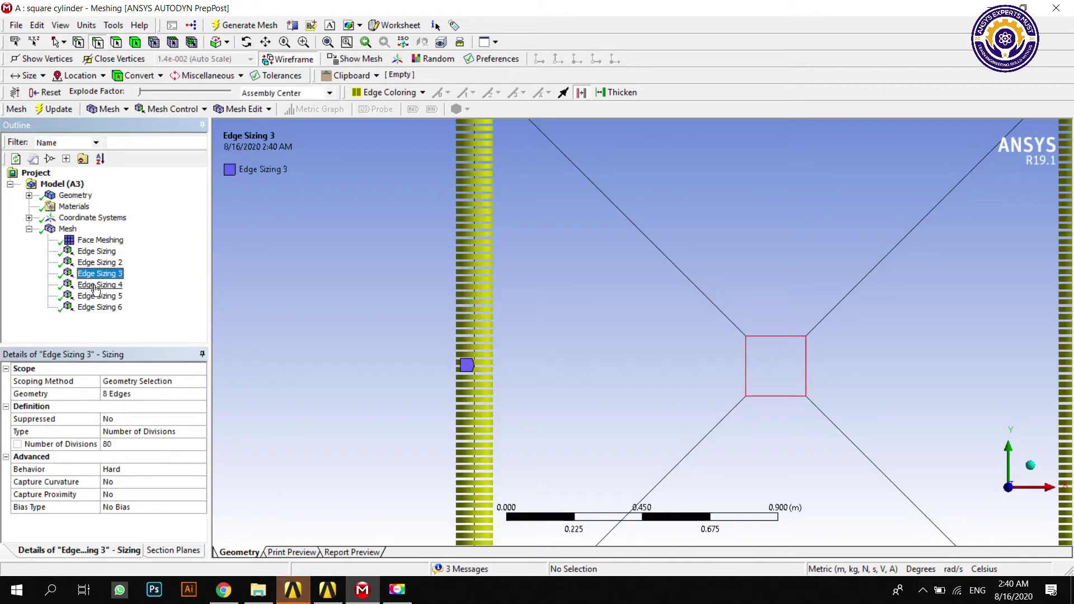
pyautogui.click(99, 285)
pyautogui.click(100, 274)
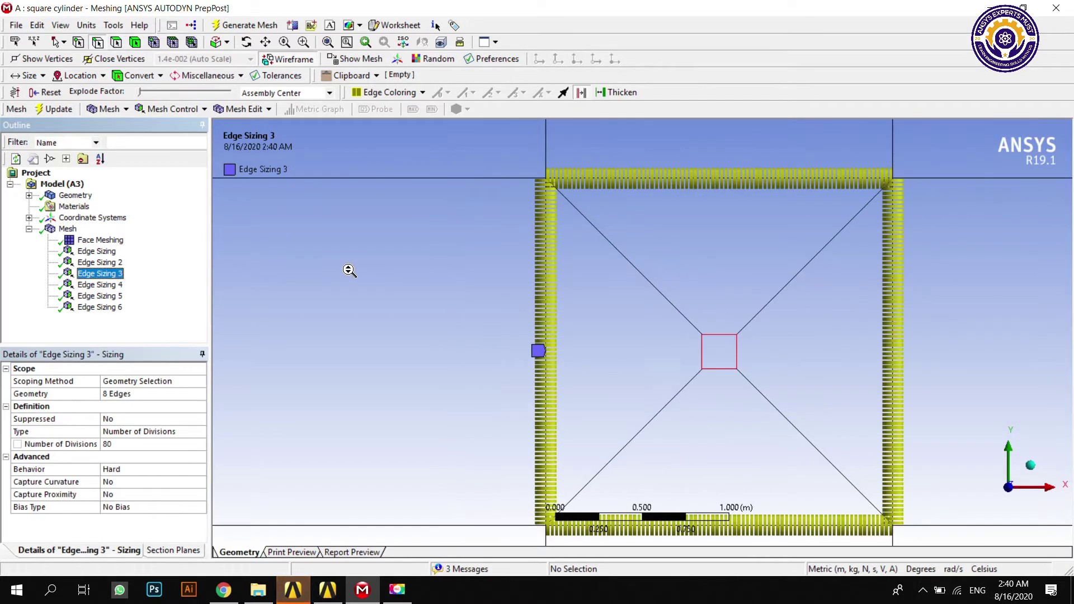
pyautogui.click(114, 296)
pyautogui.click(101, 285)
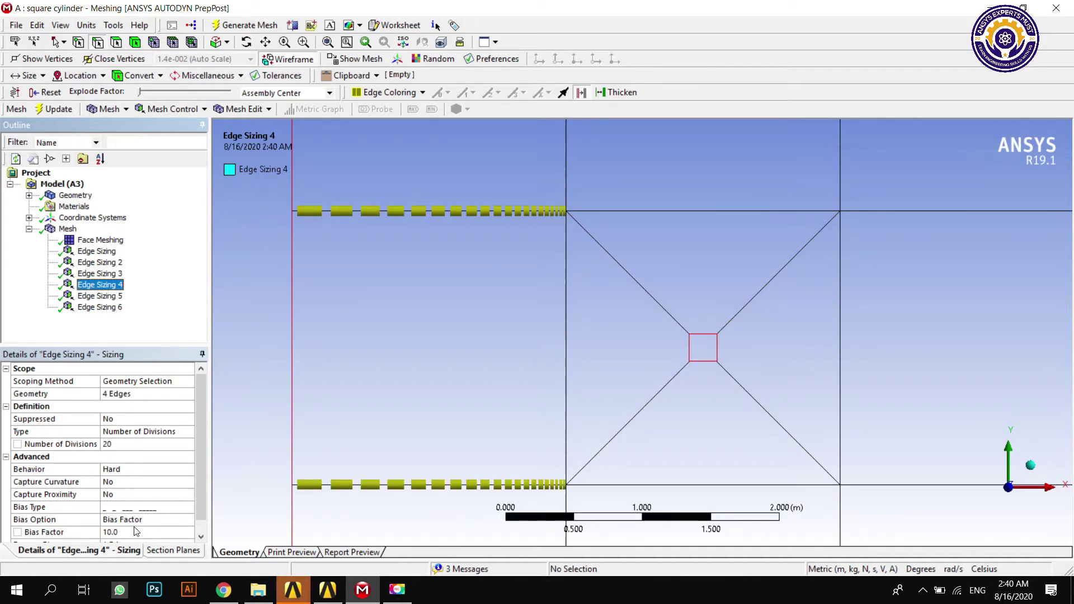
pyautogui.click(134, 532)
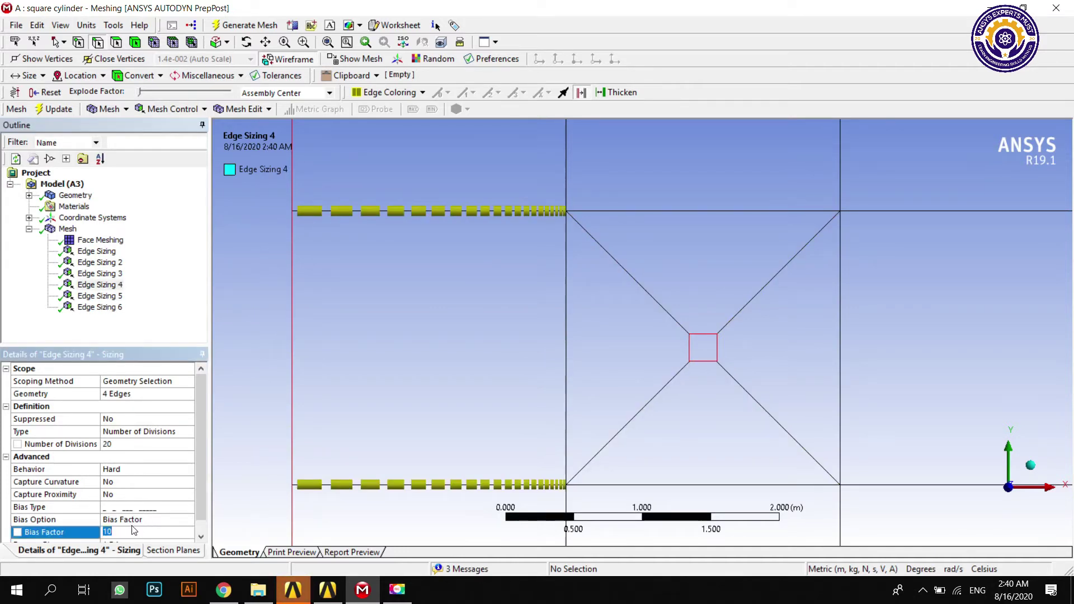
pyautogui.press('Return')
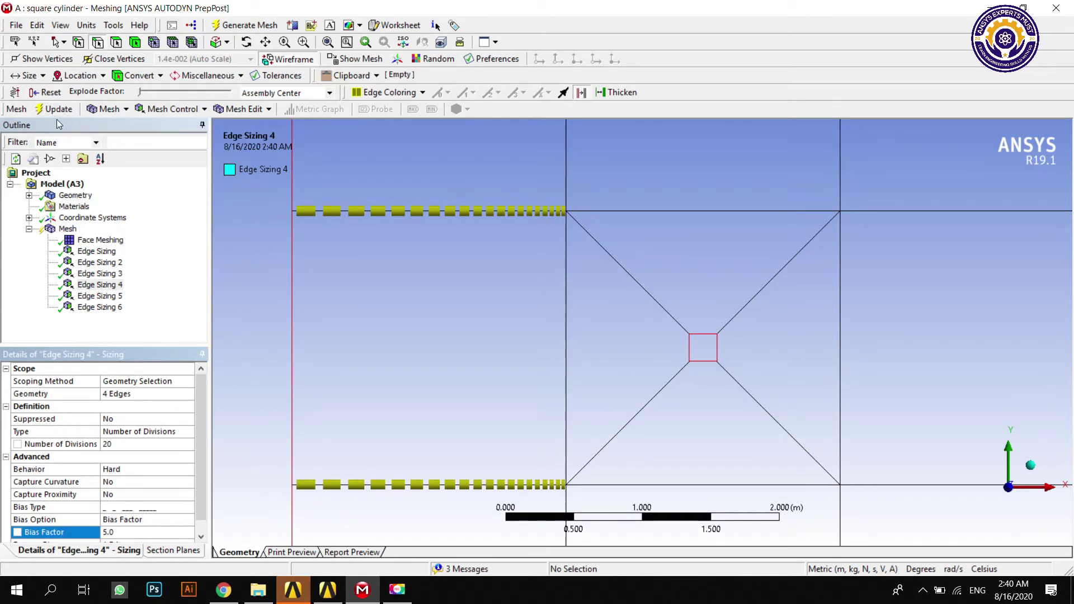
pyautogui.click(58, 111)
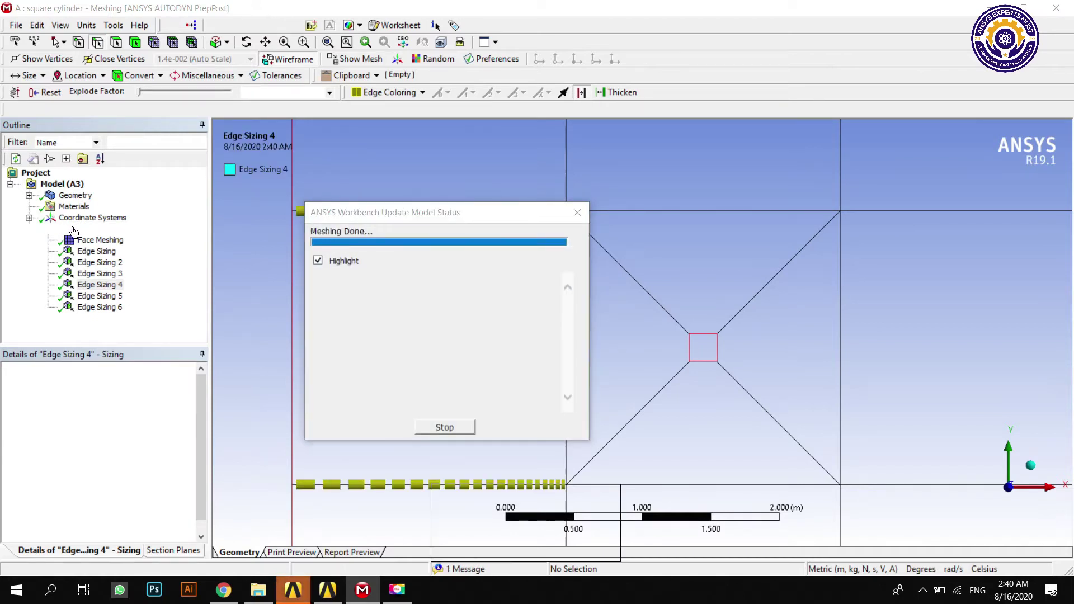
# Give the eight vertical edges of the upper and lower blocks a large-to-small bias type with a Bias Factor of 5
pyautogui.scroll(5, 499, 381)
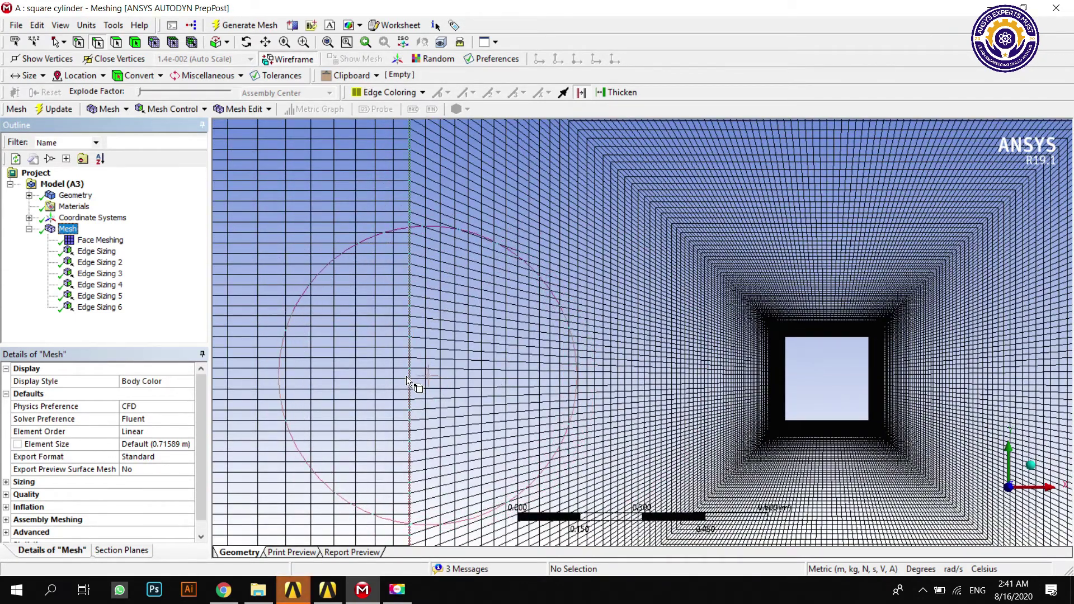
pyautogui.scroll(-5, 406, 377)
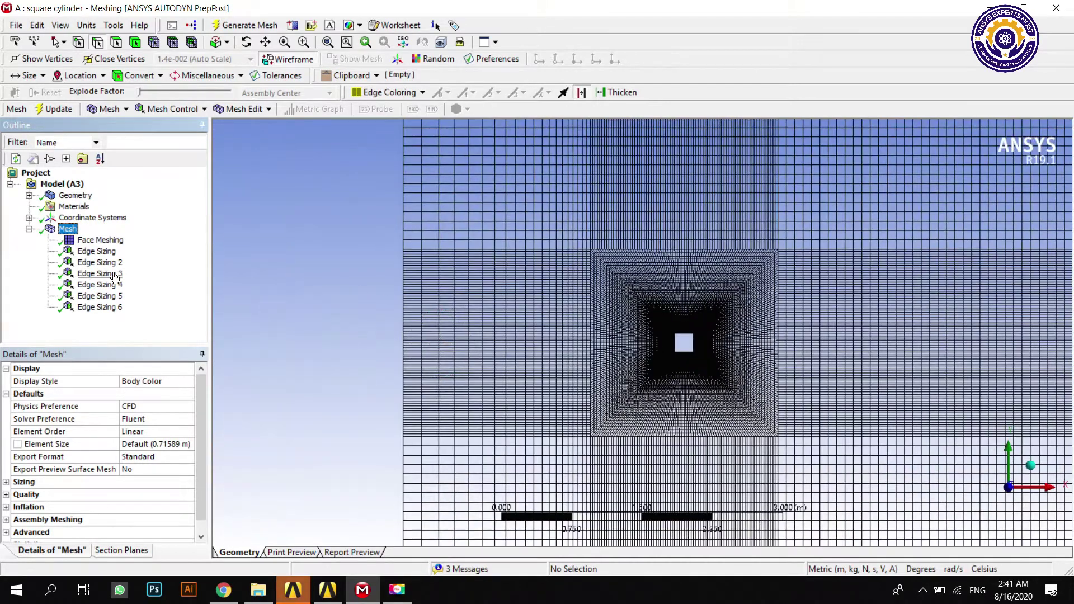
pyautogui.click(98, 285)
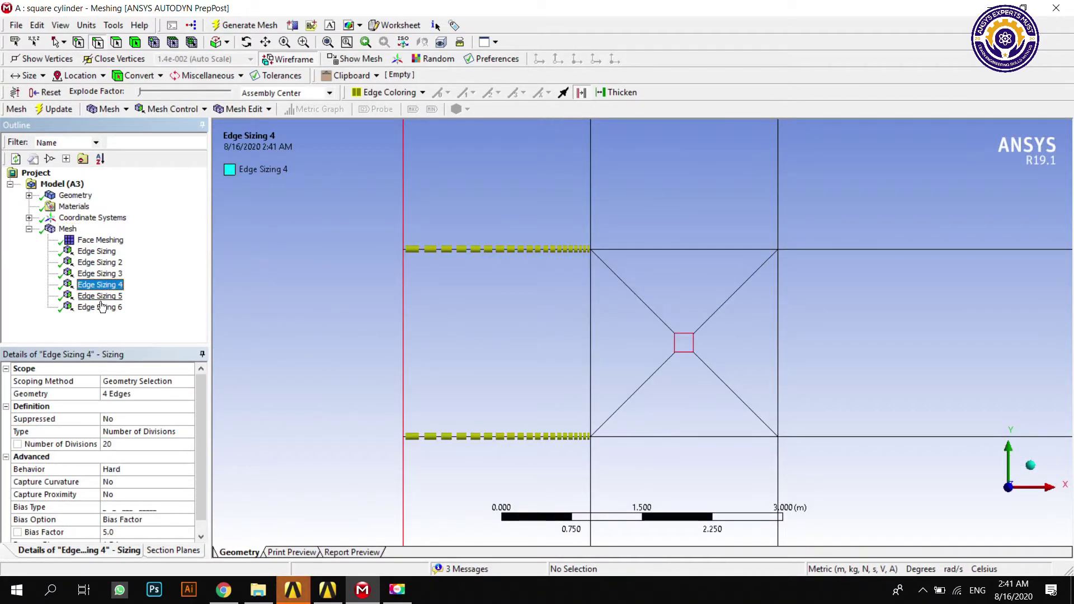
pyautogui.click(99, 296)
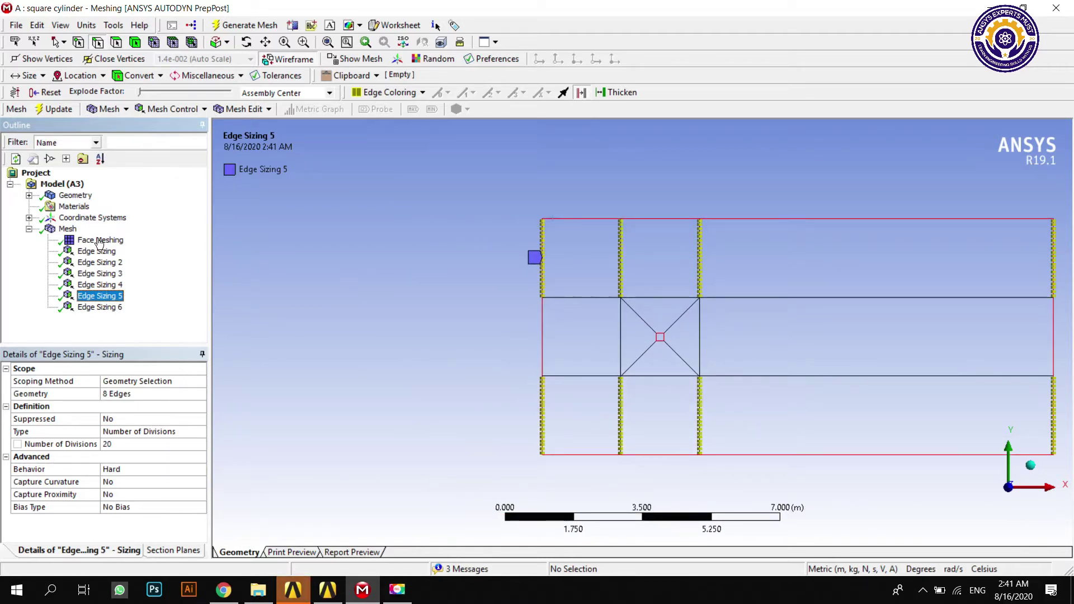
pyautogui.rightClick(108, 301)
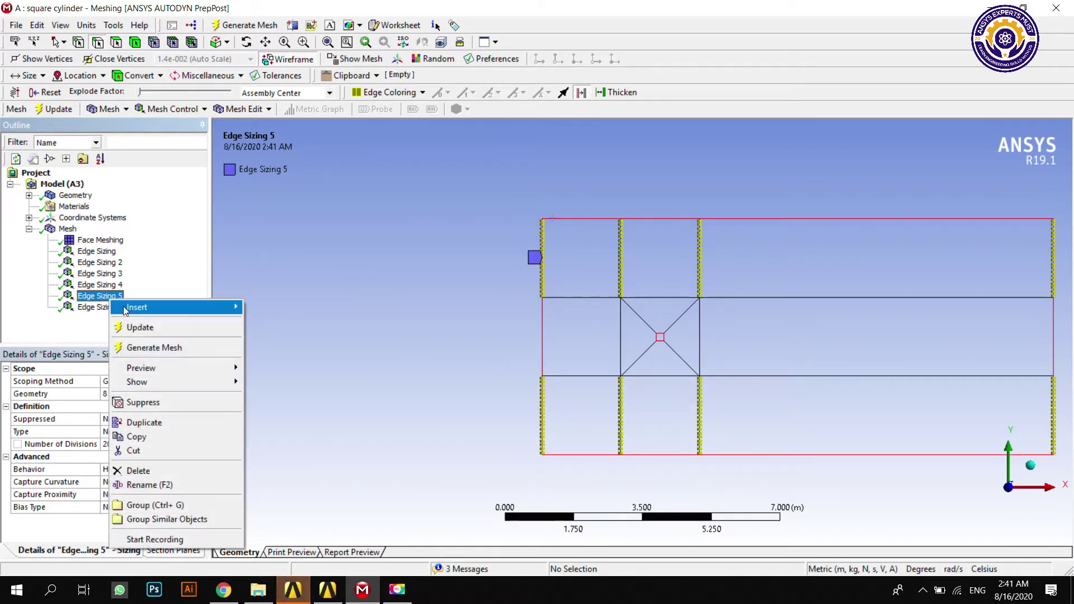
pyautogui.moveTo(129, 309)
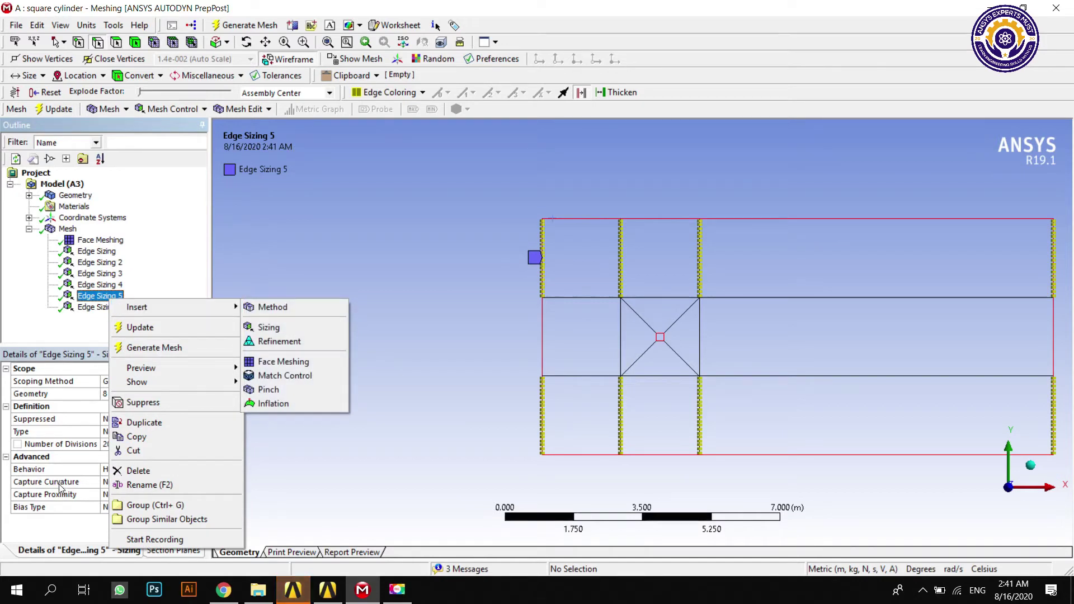
pyautogui.click(39, 329)
pyautogui.click(134, 507)
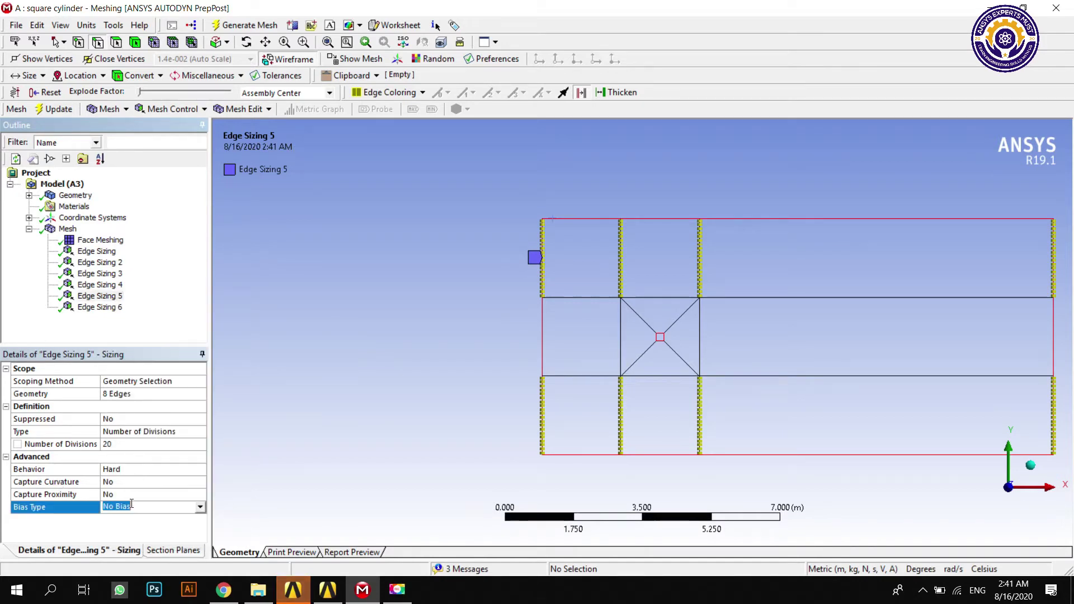
pyautogui.click(200, 507)
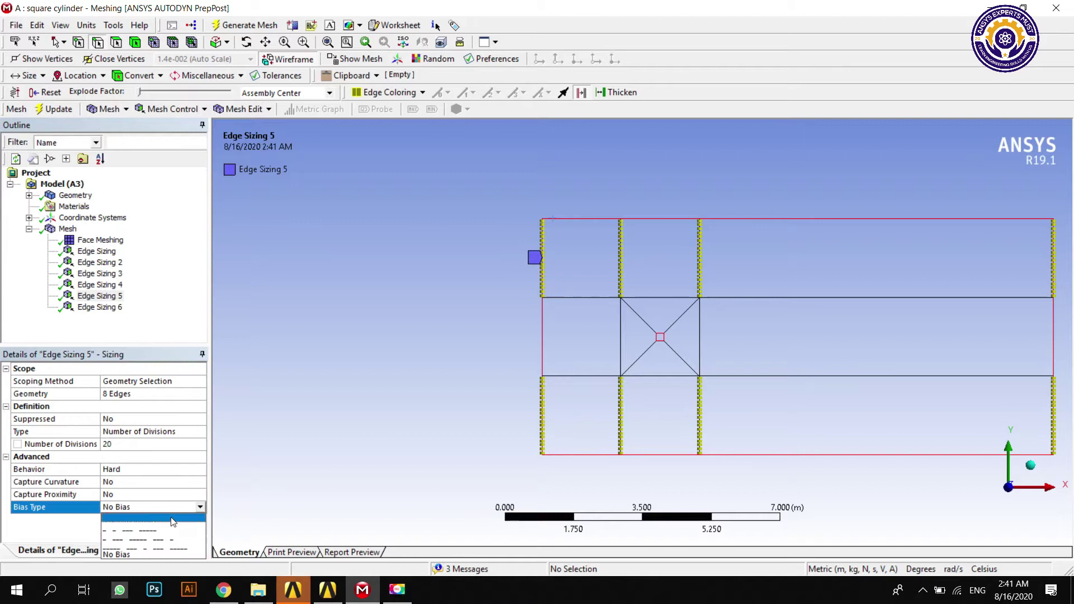
pyautogui.click(173, 519)
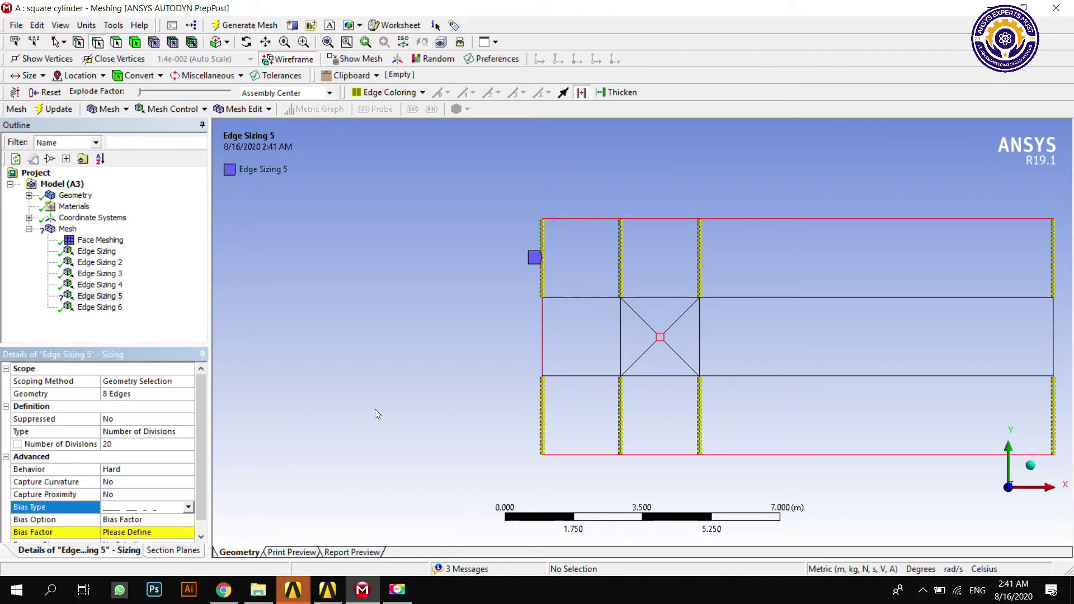
pyautogui.click(145, 531)
pyautogui.write('5')
pyautogui.press('Return')
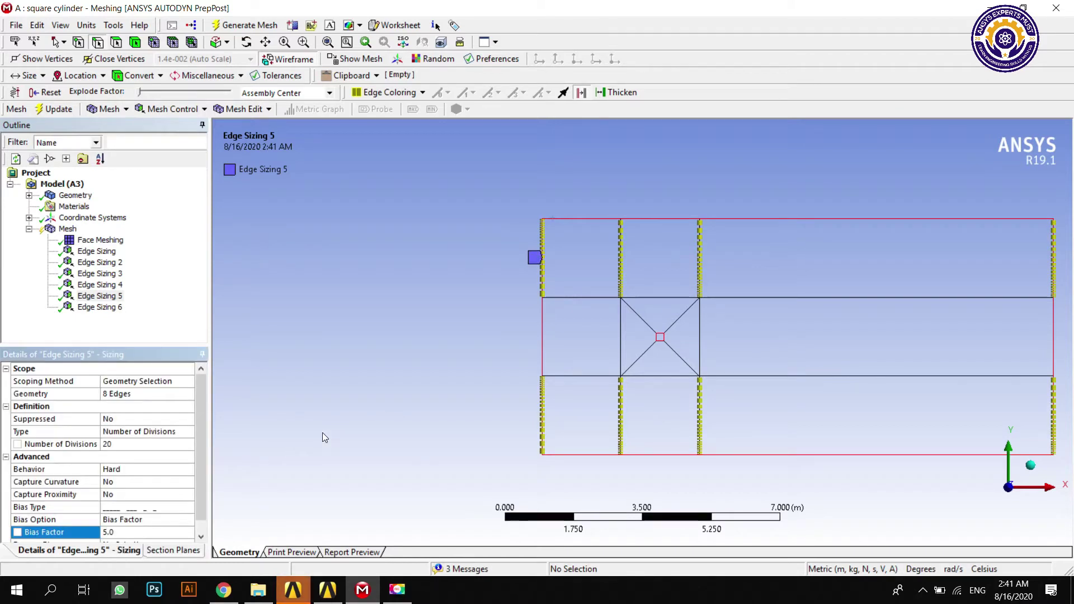
# Reverse the bias on the upper inlet edge and on the lower blocks' three vertical edges downstream of the inlet
pyautogui.scroll(3, 636, 307)
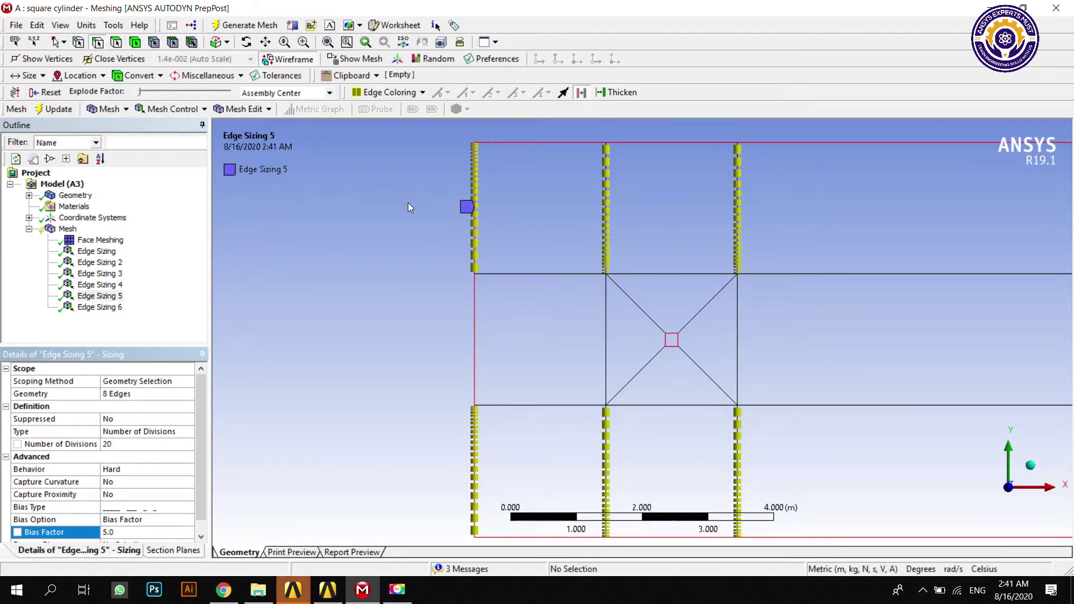
pyautogui.click(477, 239)
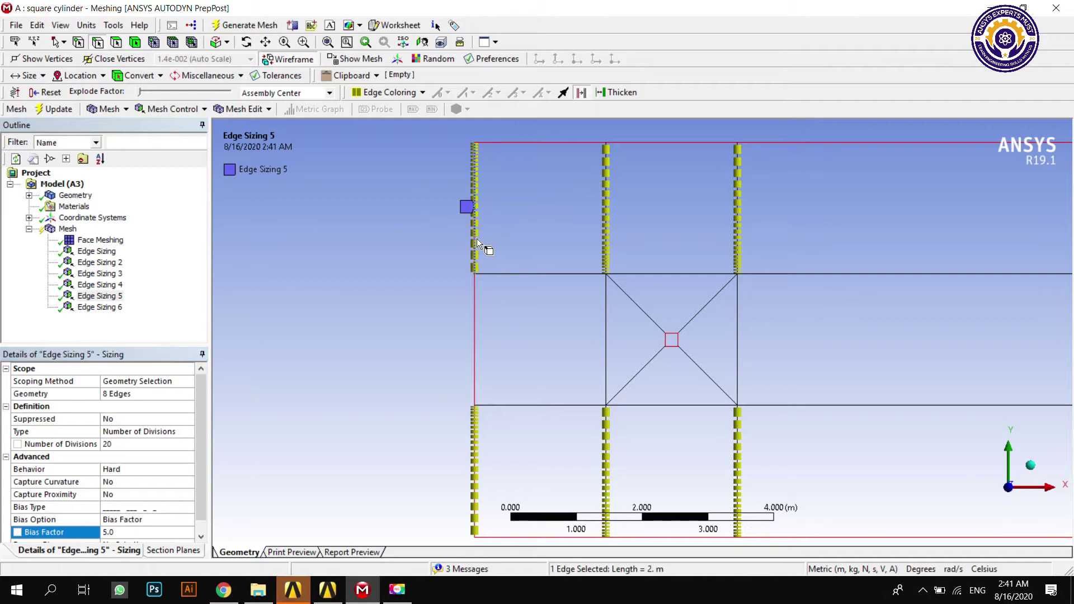
pyautogui.keyDown('ctrl'); pyautogui.click(605, 418); pyautogui.keyUp('ctrl')
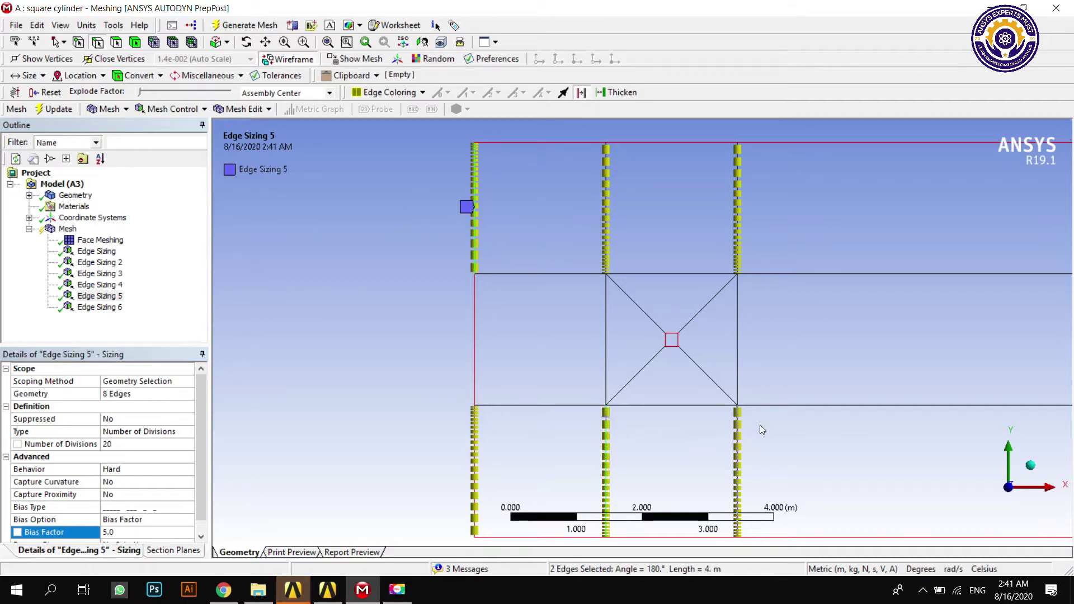
pyautogui.keyDown('ctrl'); pyautogui.click(740, 424); pyautogui.keyUp('ctrl')
pyautogui.scroll(-3, 792, 361)
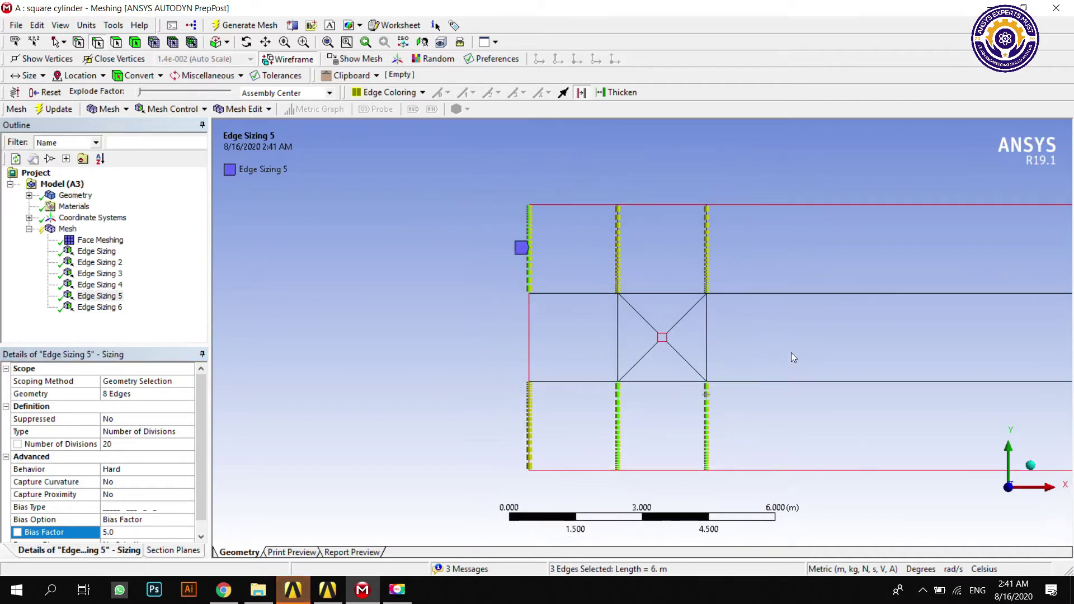
pyautogui.keyDown('ctrl'); pyautogui.click(1007, 386); pyautogui.keyUp('ctrl')
pyautogui.scroll(-1, 107, 529)
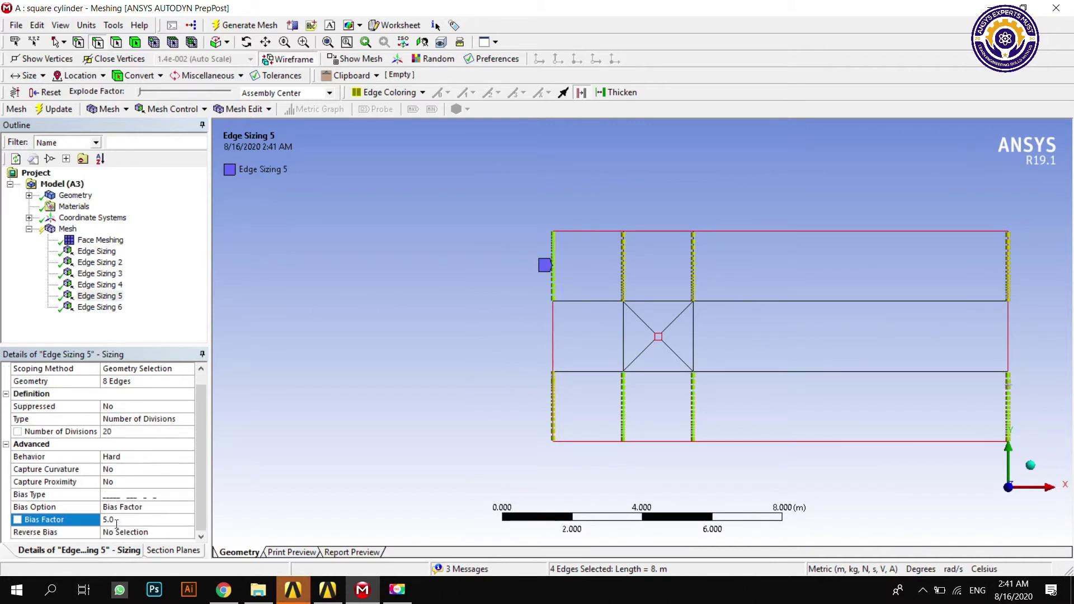
pyautogui.click(61, 531)
pyautogui.click(124, 532)
# Check the bias direction on all eight vertical edges up to the outlet and update the mesh
pyautogui.scroll(3, 629, 315)
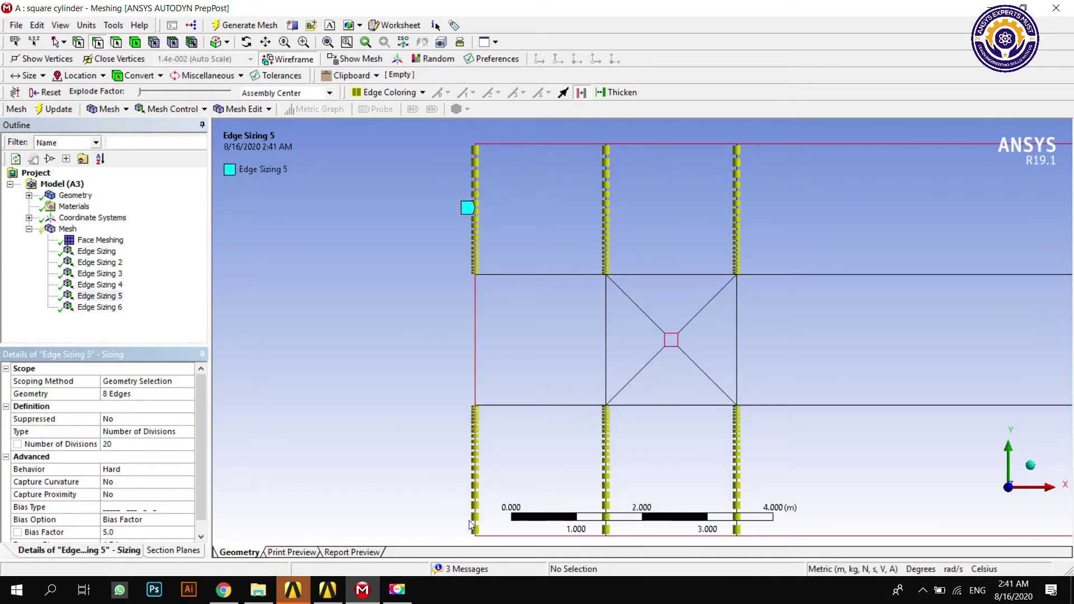
pyautogui.scroll(-2, 757, 314)
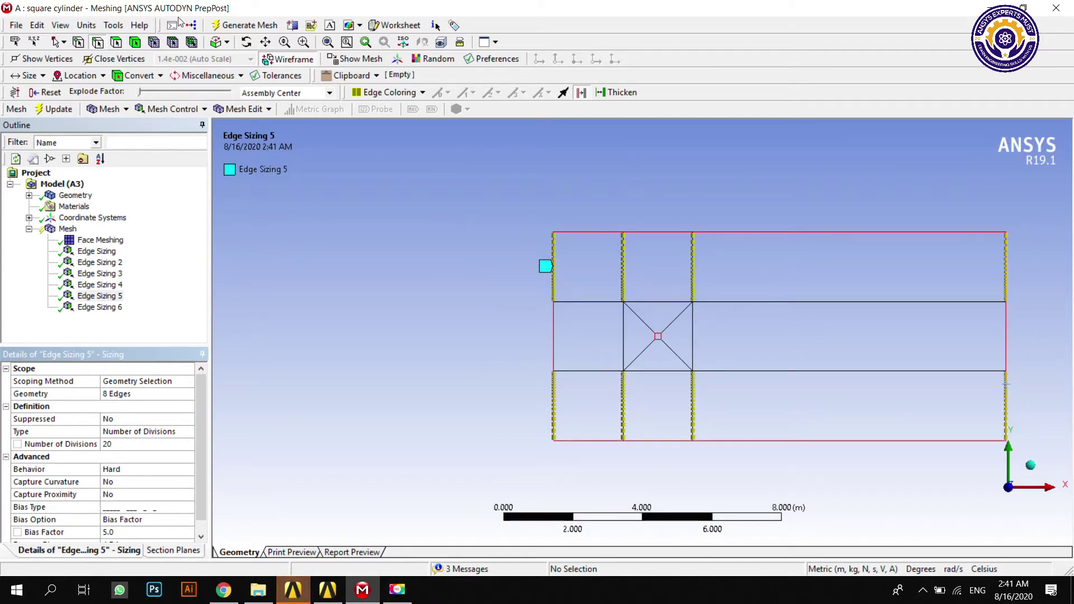
pyautogui.keyDown('ctrl'); pyautogui.moveTo(496, 196); pyautogui.dragTo(291, 159, button='middle'); pyautogui.keyUp('ctrl')
pyautogui.scroll(2, 561, 243)
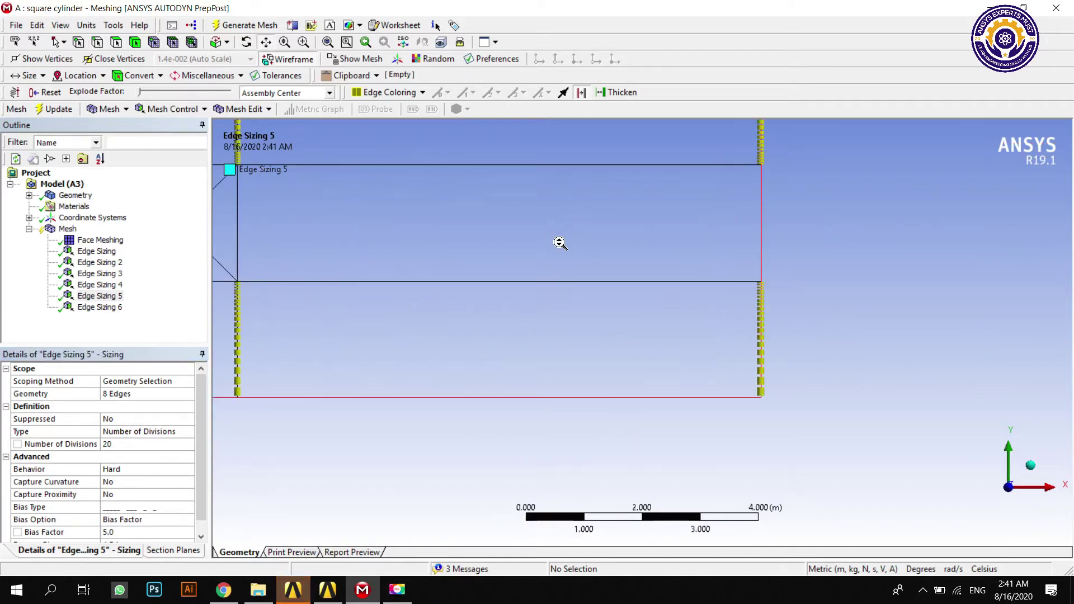
pyautogui.scroll(2, 632, 395)
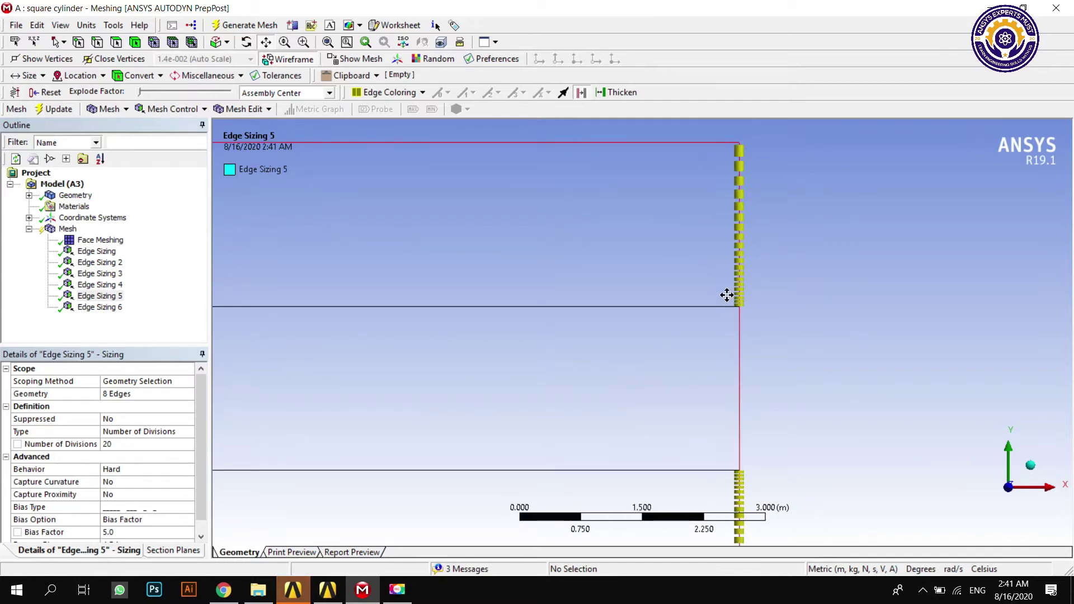
pyautogui.scroll(-3, 247, 230)
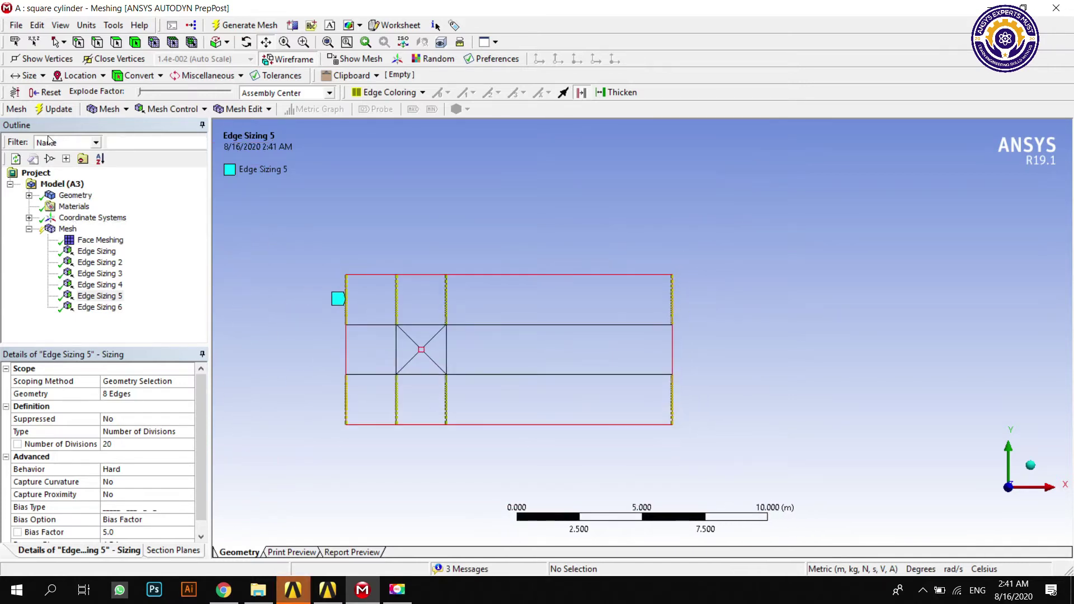
pyautogui.click(53, 109)
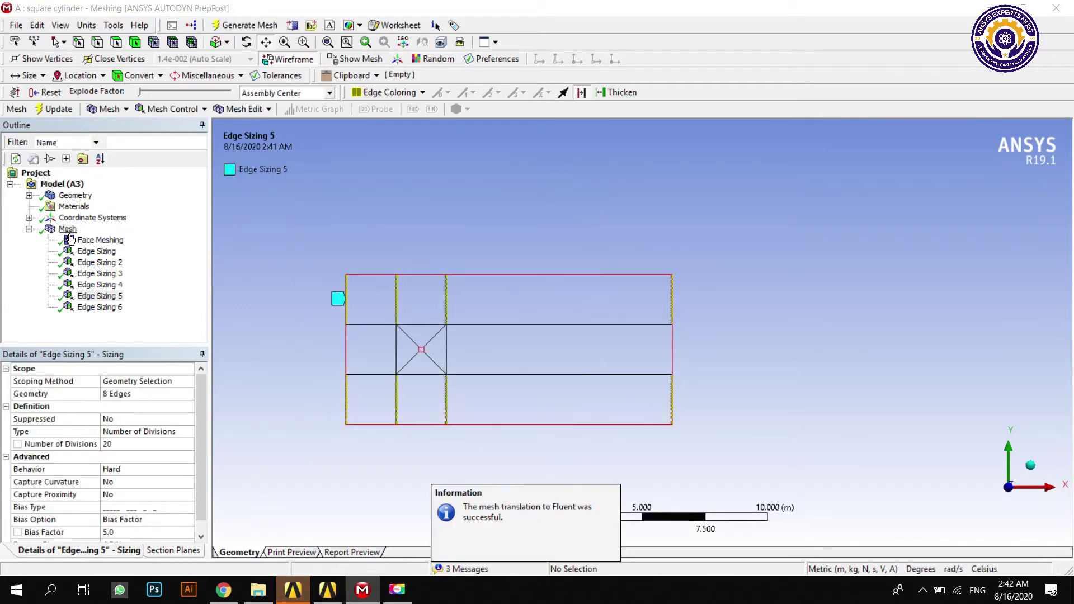
# Examine the cell transition between the inner block around the cylinder and the neighbouring upper and downstream blocks
pyautogui.scroll(5, 517, 383)
pyautogui.scroll(-4, 511, 373)
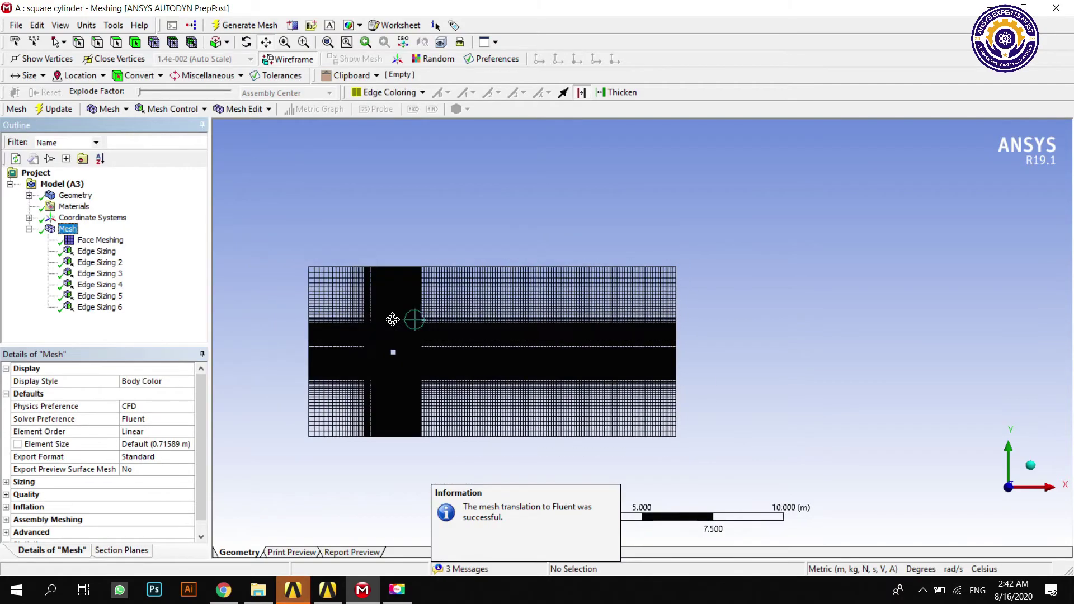
pyautogui.scroll(4, 525, 302)
pyautogui.scroll(6, 572, 291)
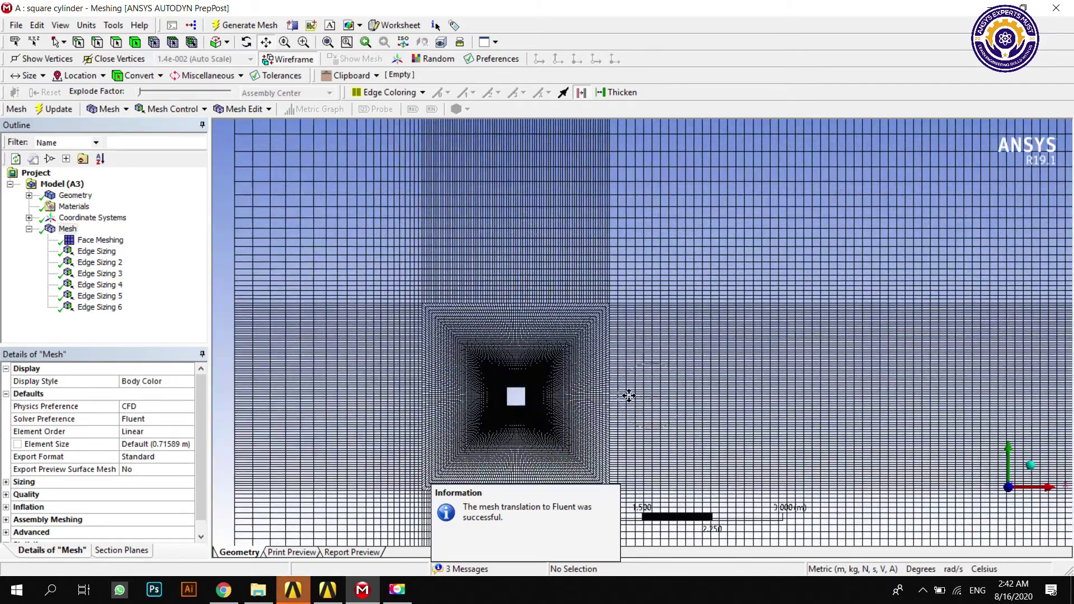
pyautogui.scroll(2, 613, 337)
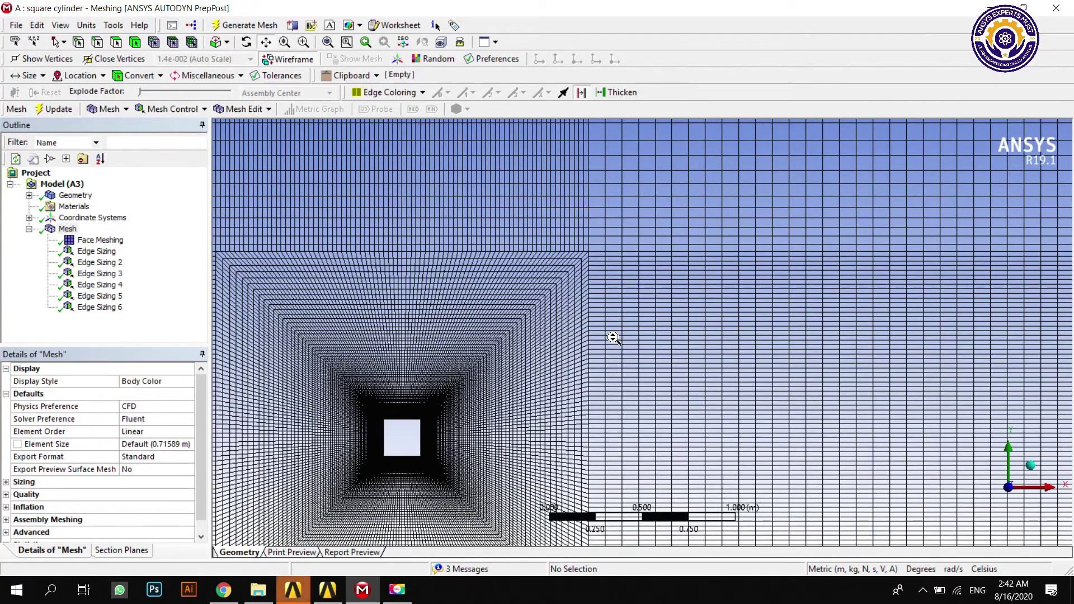
pyautogui.scroll(5, 515, 284)
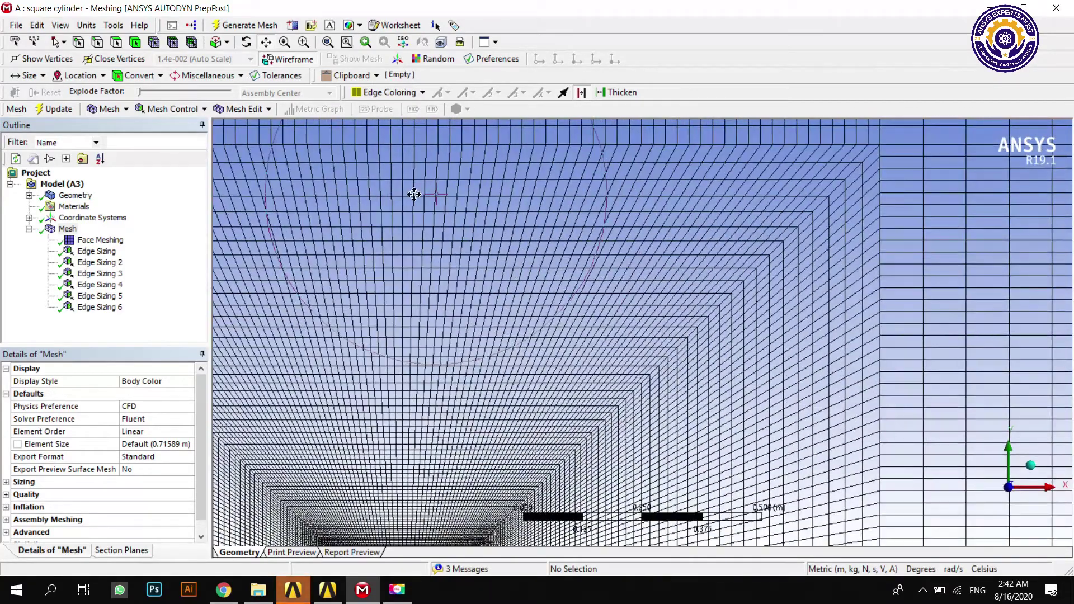
pyautogui.moveTo(414, 194); pyautogui.dragTo(439, 232)
pyautogui.scroll(3, 482, 269)
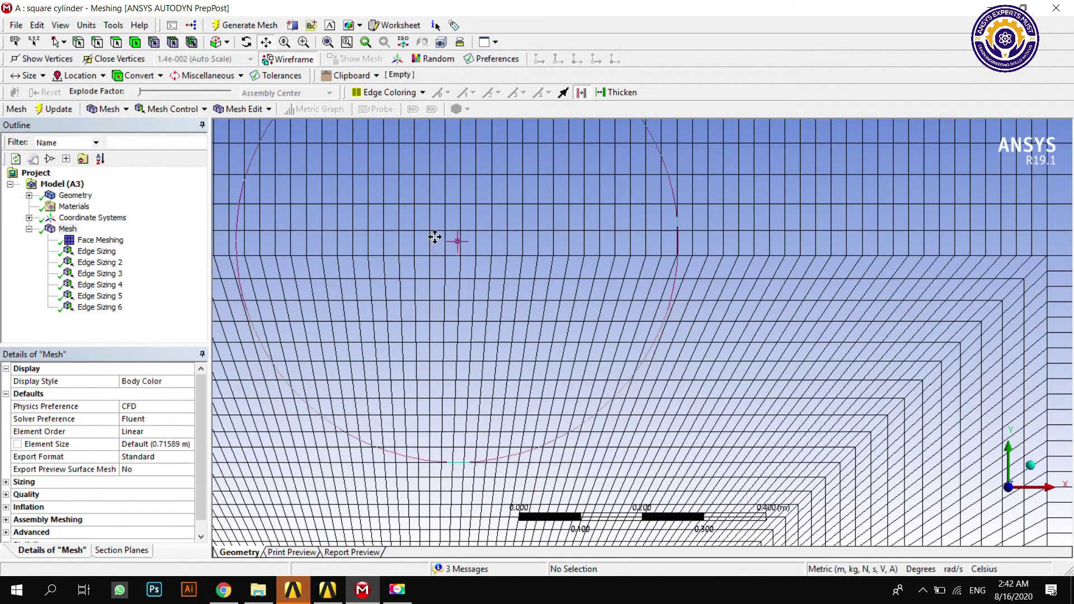
# Set the Bias Factor to 6 for both the eight vertical edges and the four upstream horizontal edges
pyautogui.click(91, 308)
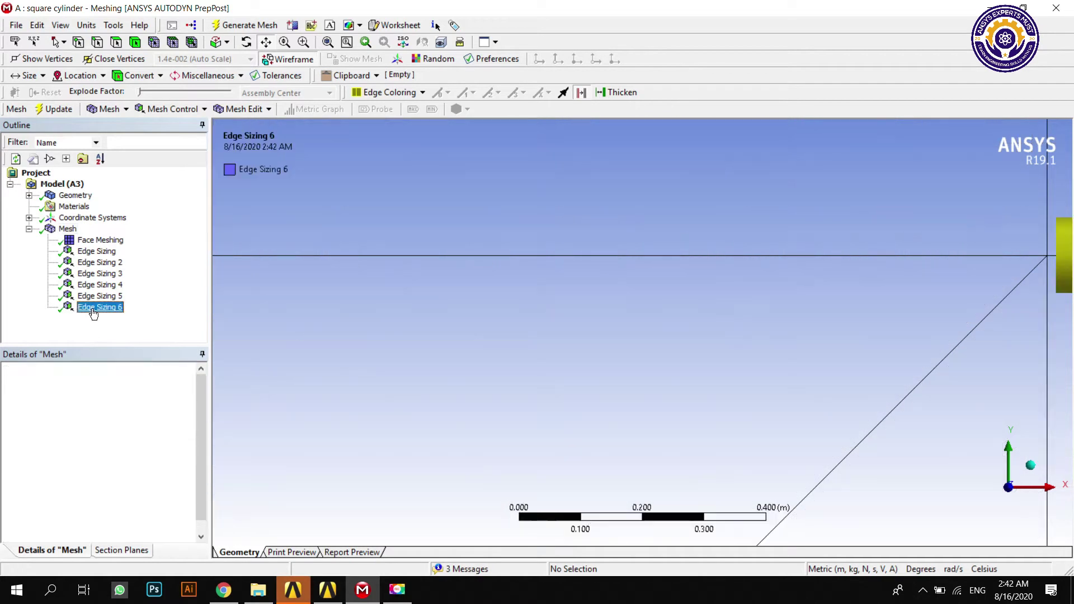
pyautogui.click(93, 297)
pyautogui.click(99, 287)
pyautogui.click(100, 296)
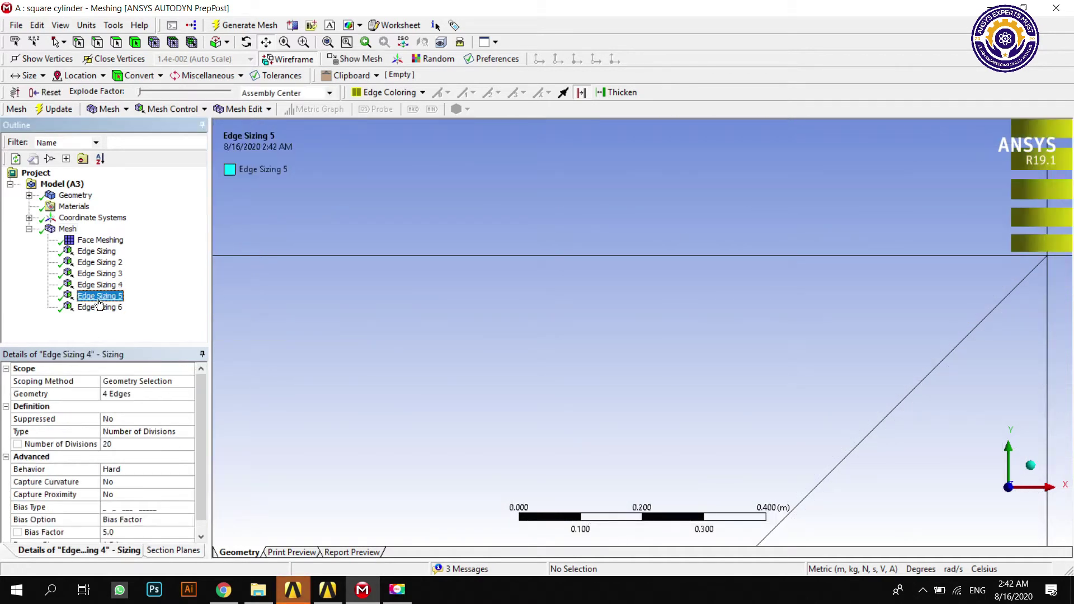
pyautogui.click(122, 532)
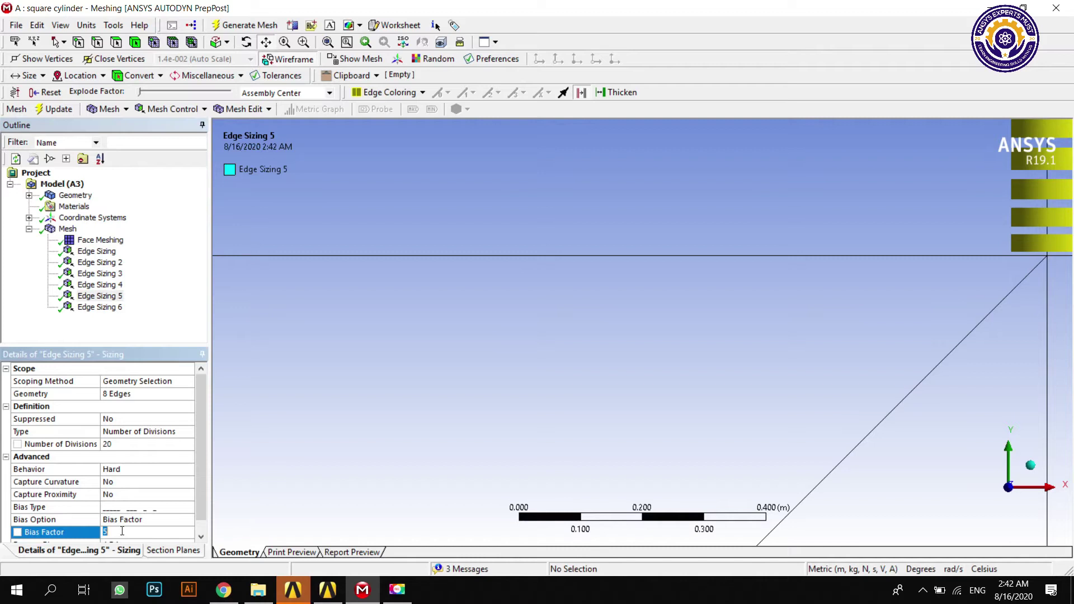
pyautogui.write('6')
pyautogui.click(100, 285)
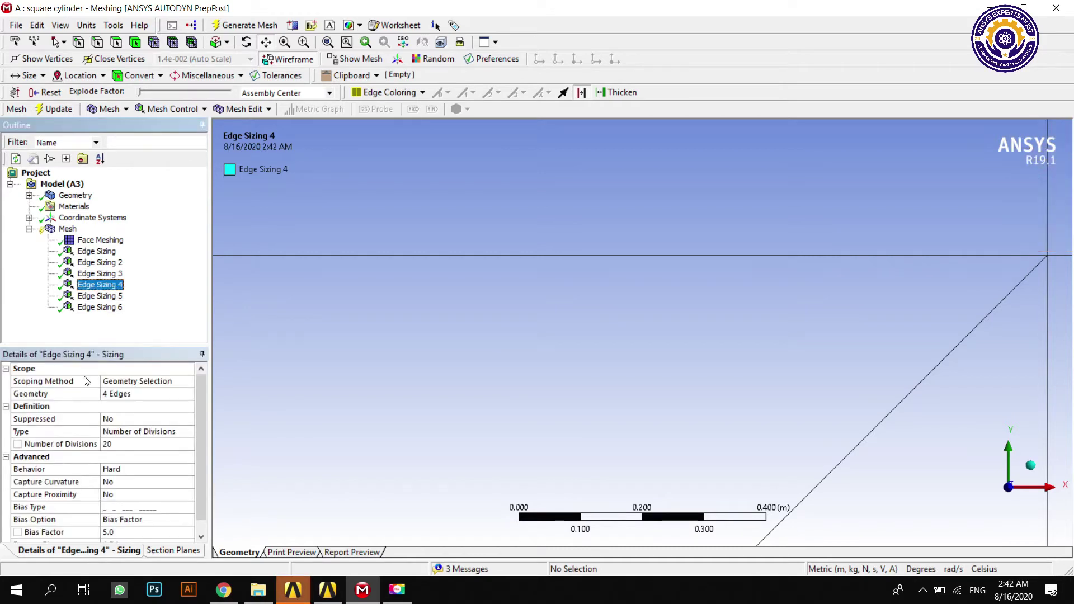
pyautogui.click(110, 533)
pyautogui.write('6')
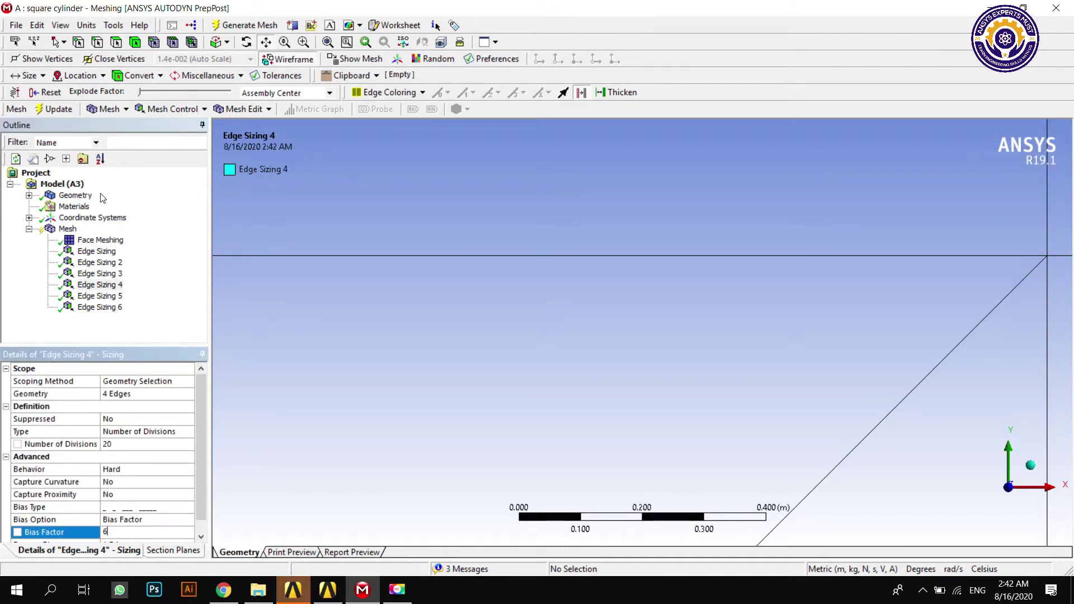
# Update the mesh and check the cell distribution over the whole domain
pyautogui.click(59, 109)
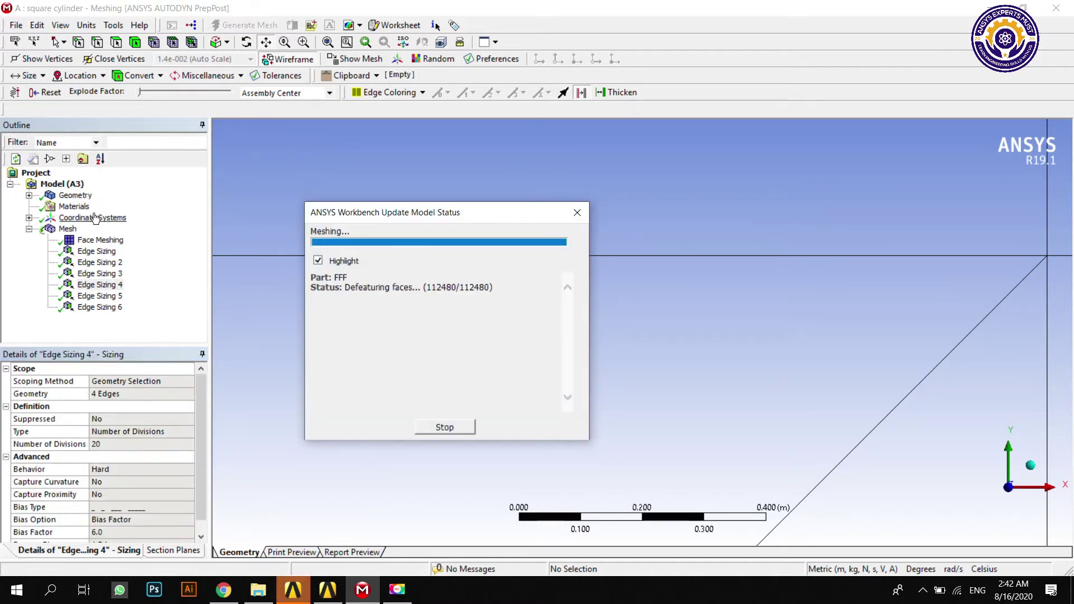
pyautogui.click(70, 229)
pyautogui.moveTo(364, 286); pyautogui.dragTo(482, 388, button='middle')
pyautogui.scroll(-4, 492, 388)
pyautogui.scroll(-6, 752, 468)
pyautogui.scroll(-1, 638, 380)
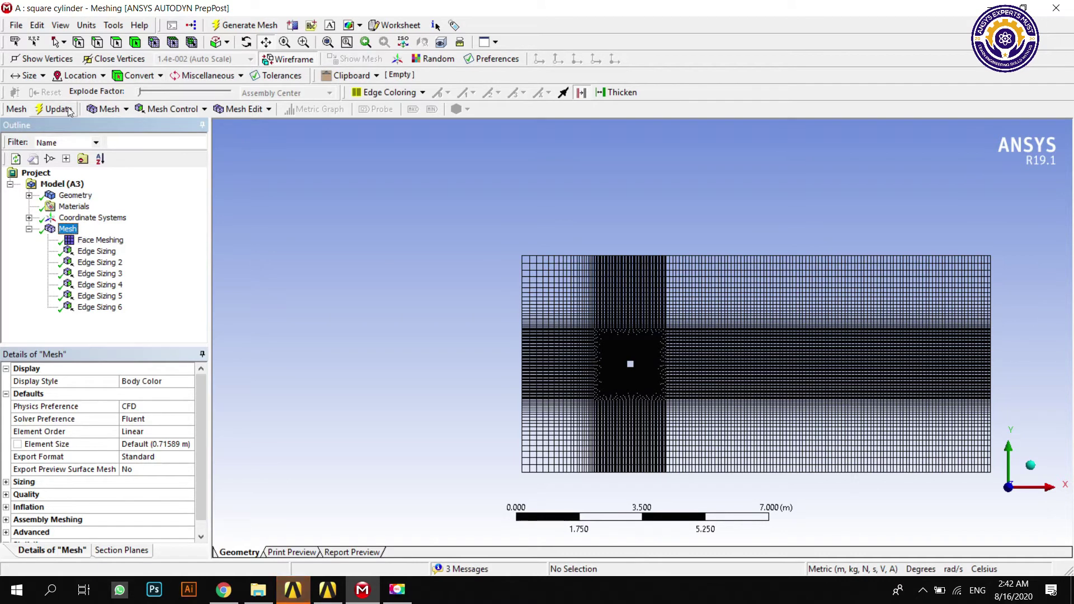
pyautogui.click(97, 42)
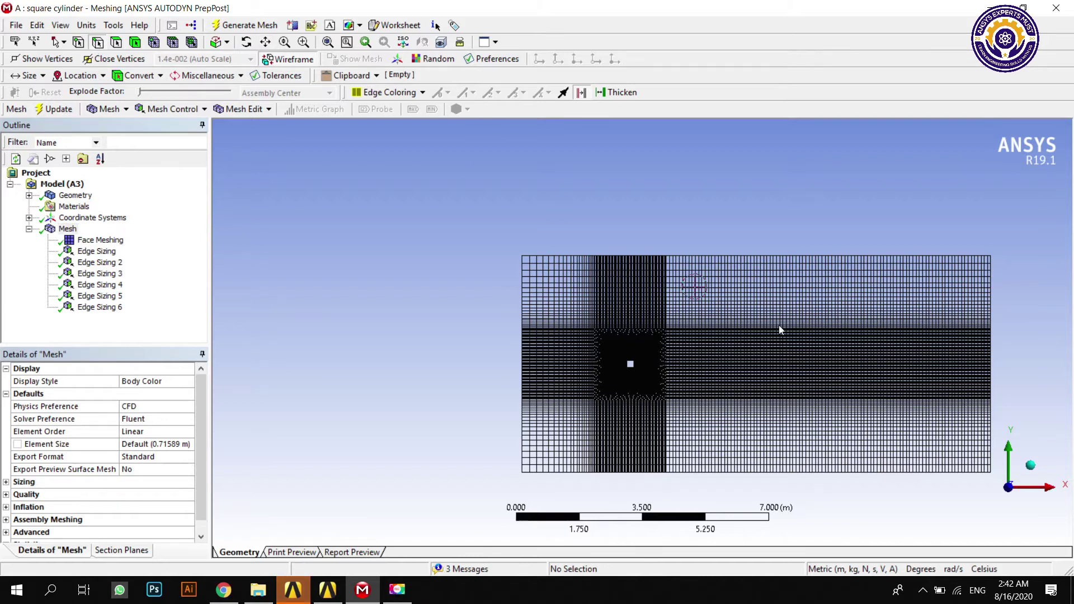
pyautogui.click(771, 256)
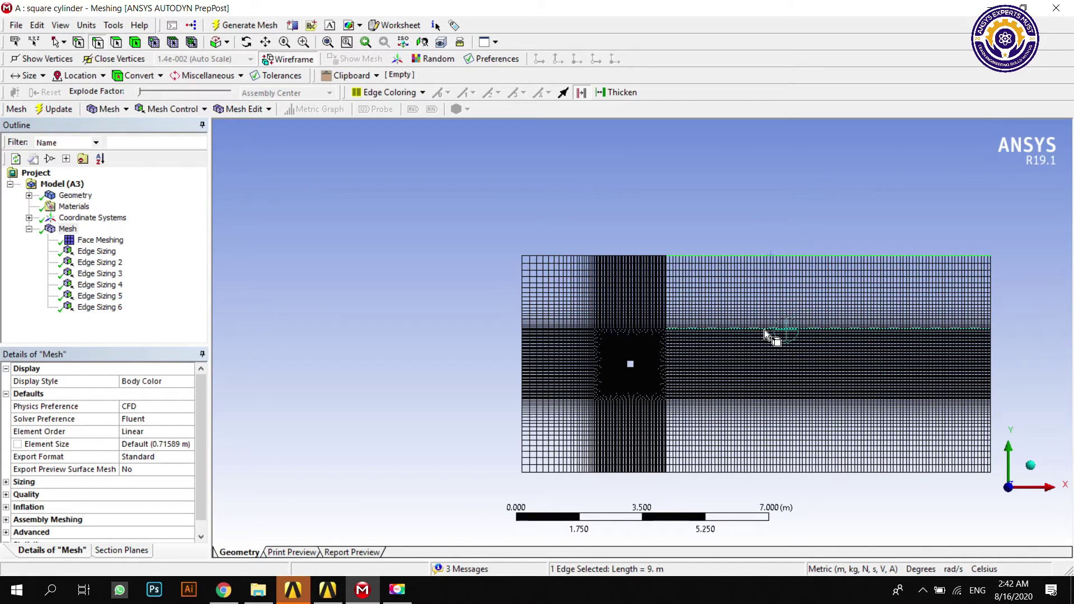
pyautogui.keyDown('ctrl'); pyautogui.click(765, 330); pyautogui.keyUp('ctrl')
pyautogui.keyDown('ctrl'); pyautogui.click(758, 400); pyautogui.keyUp('ctrl')
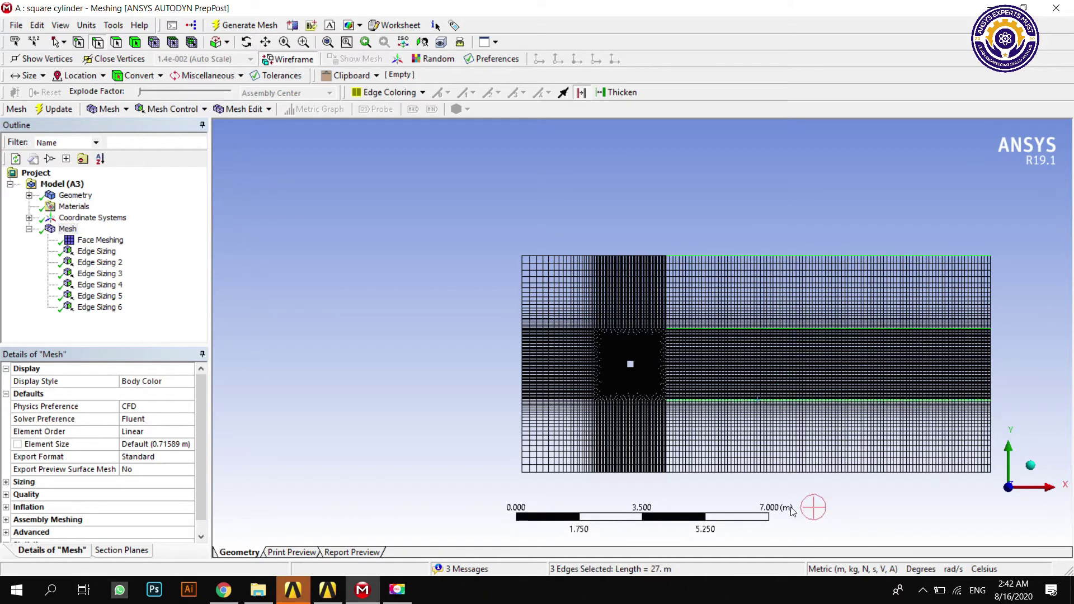
pyautogui.keyDown('ctrl'); pyautogui.click(785, 474); pyautogui.keyUp('ctrl')
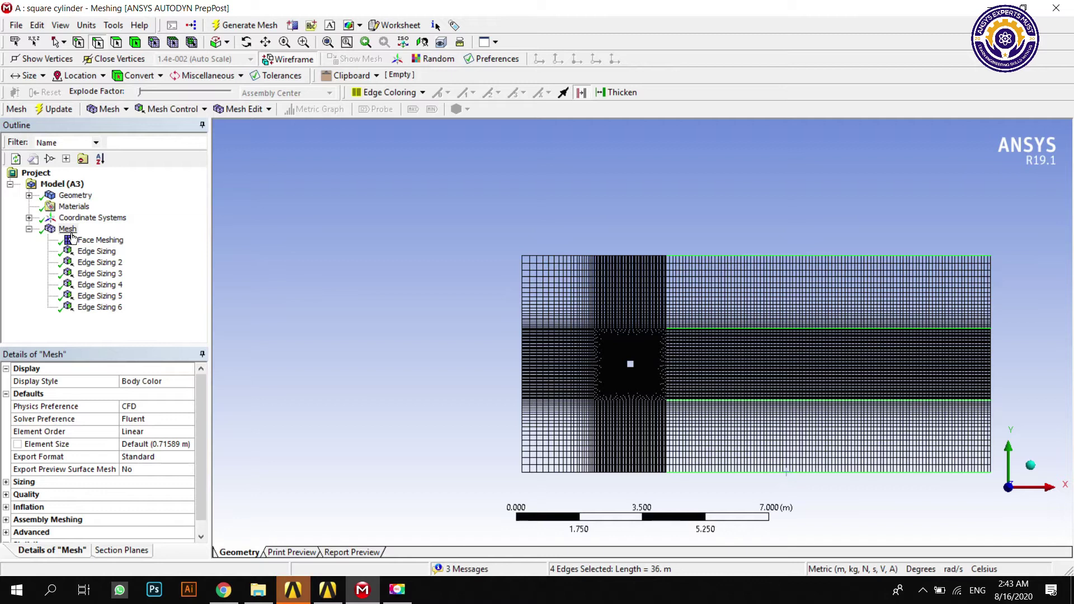
pyautogui.rightClick(70, 230)
pyautogui.click(32, 322)
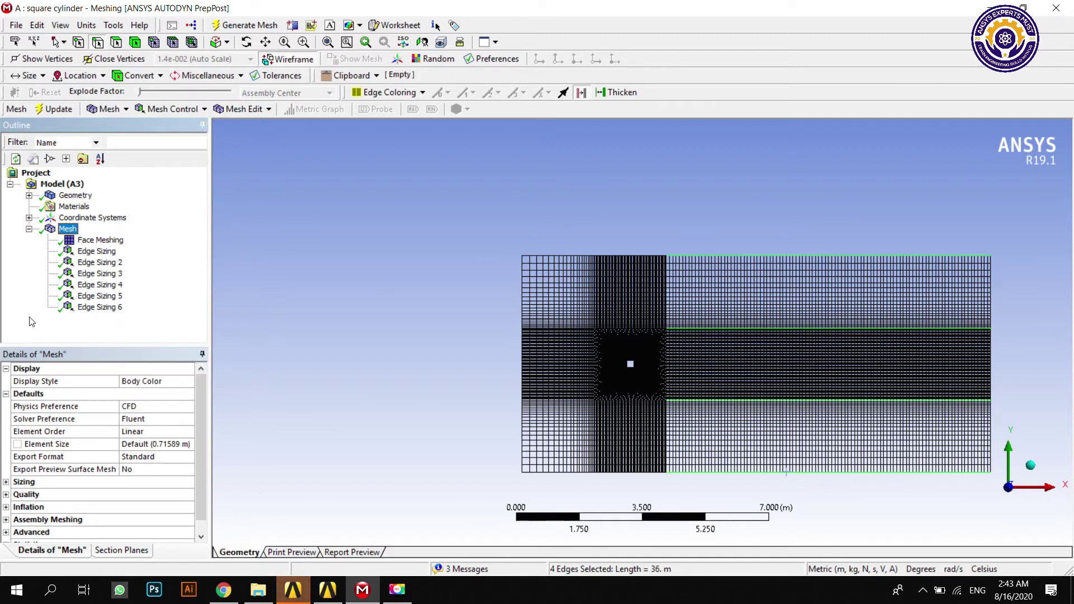
# Apply a bias with a Bias Factor of 7 to the sizing of the four downstream horizontal edges
pyautogui.click(85, 308)
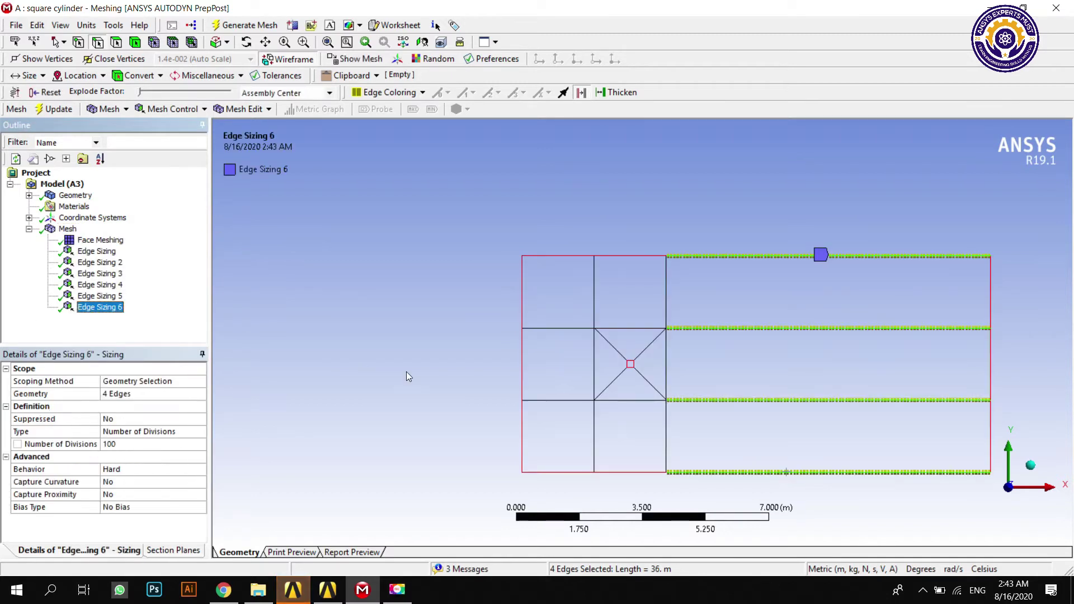
pyautogui.click(139, 507)
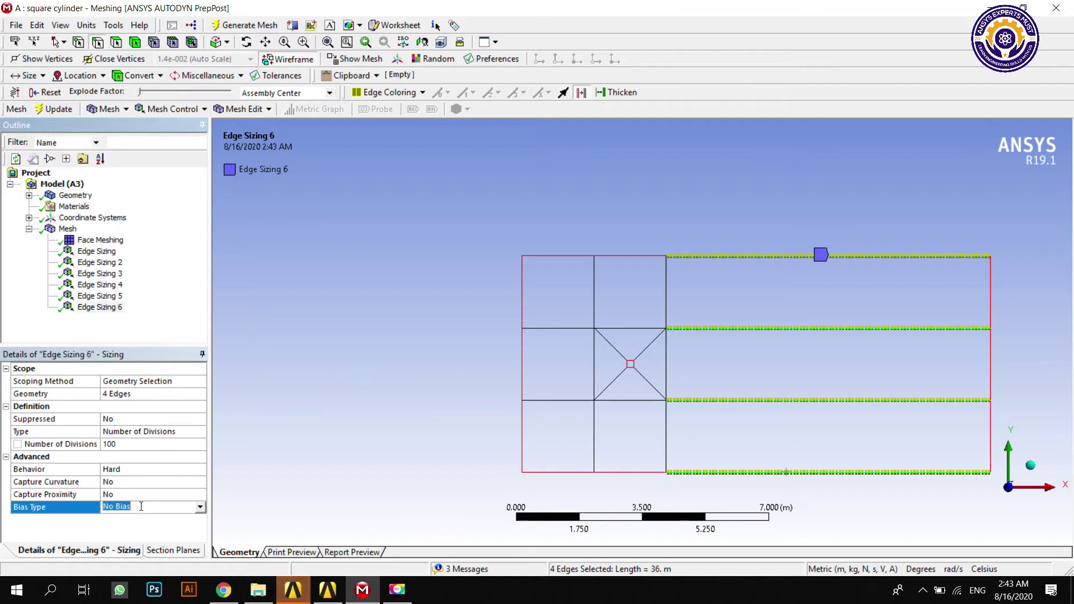
pyautogui.click(202, 507)
pyautogui.click(228, 489)
pyautogui.click(371, 421)
pyautogui.click(128, 505)
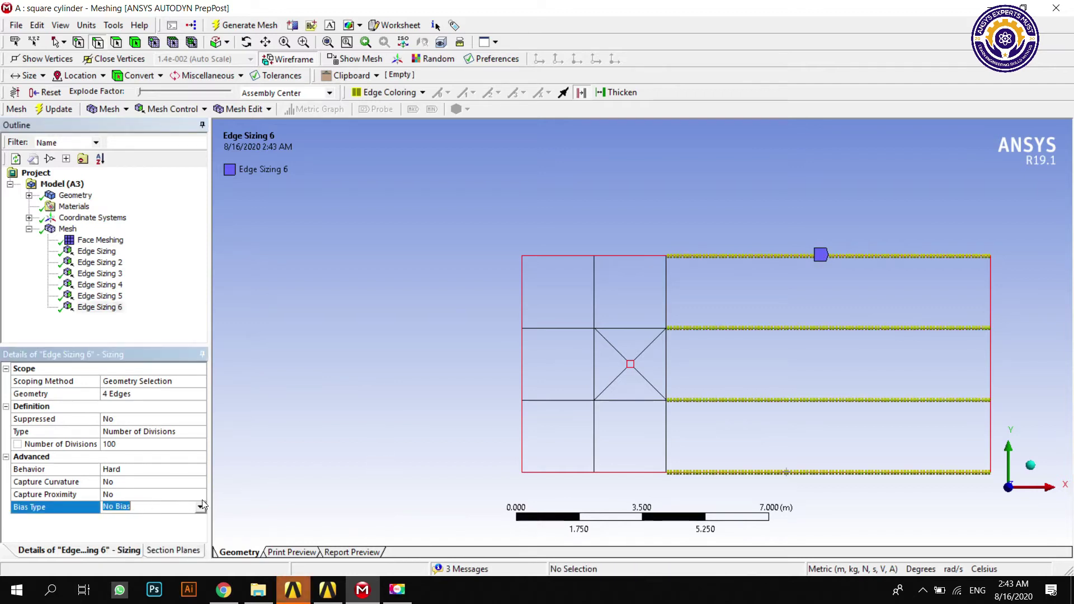
pyautogui.click(200, 507)
pyautogui.click(183, 522)
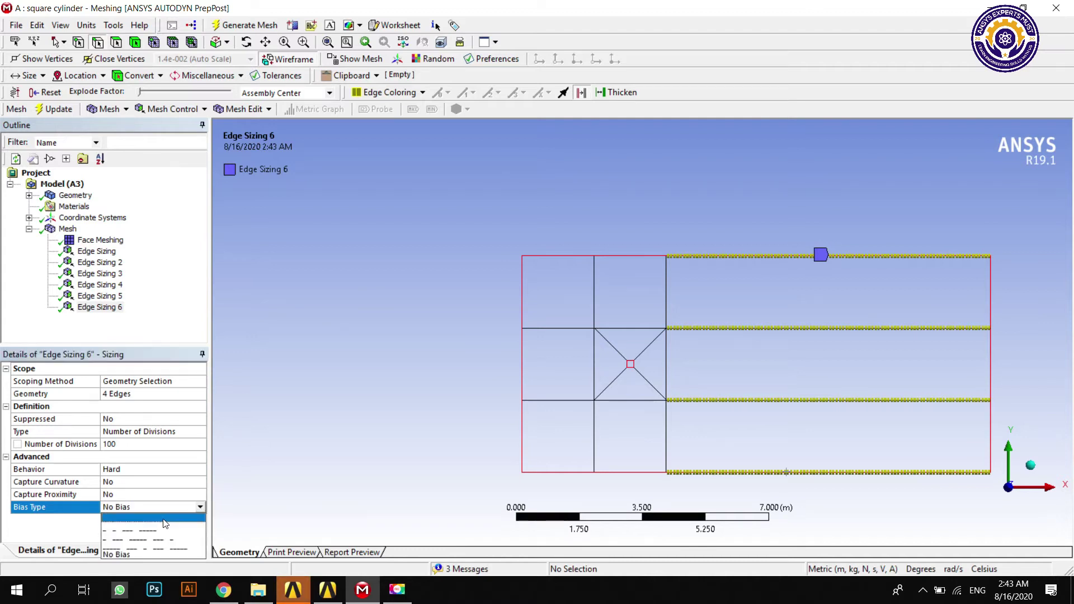
pyautogui.click(141, 532)
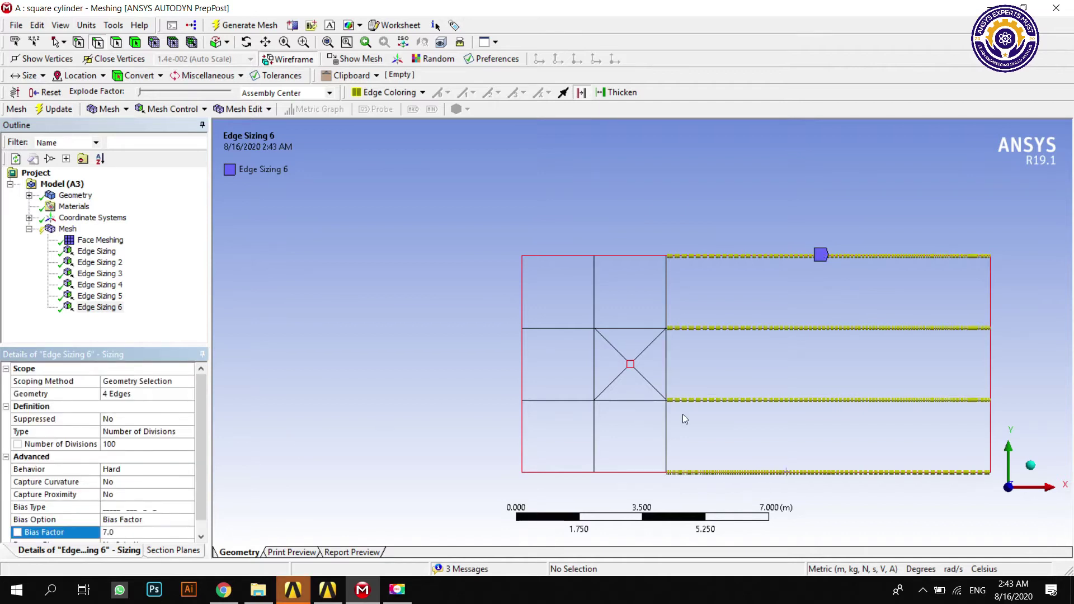
# Change the downstream edges' Bias Type to the small-to-large pattern so divisions cluster towards the cylinder block
pyautogui.scroll(2, 685, 418)
pyautogui.click(188, 507)
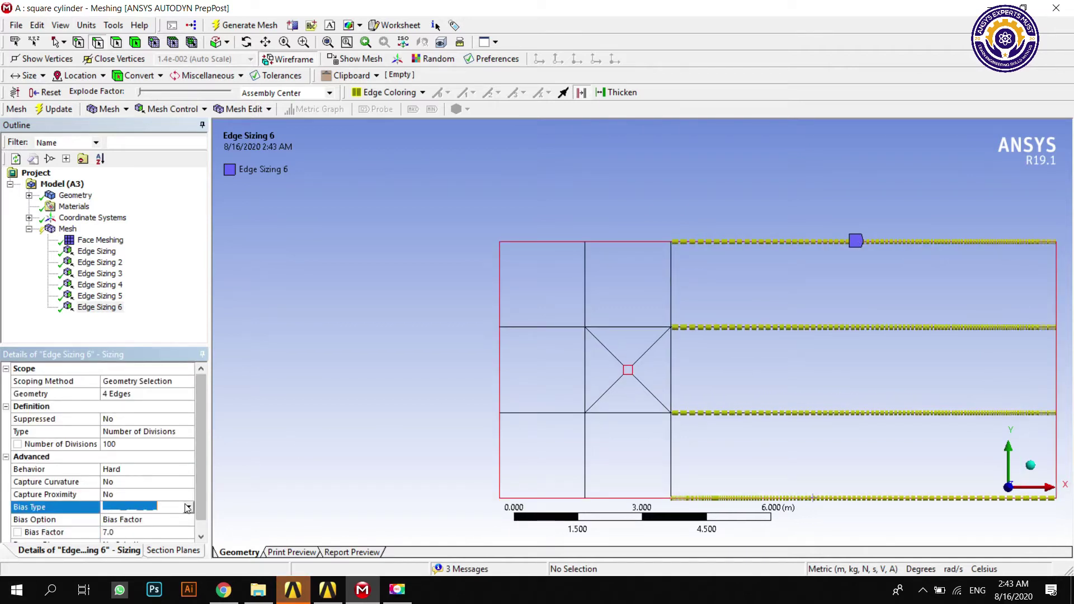
pyautogui.click(188, 508)
pyautogui.click(140, 526)
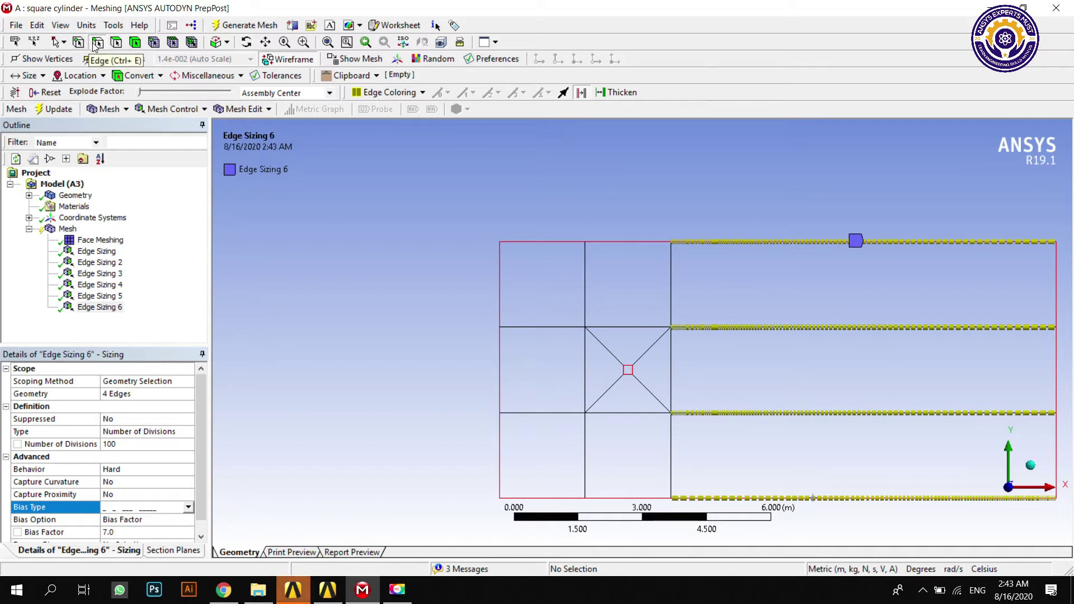
# Reverse the bias on the lowest downstream edge to match the other three and update the mesh
pyautogui.click(723, 499)
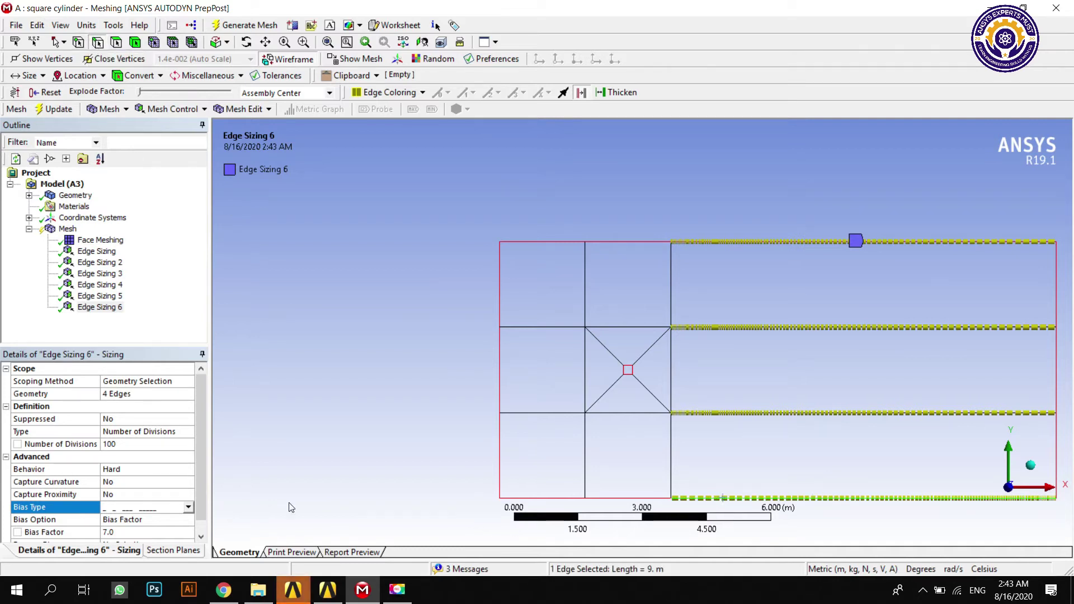
pyautogui.scroll(-1, 100, 516)
pyautogui.click(387, 518)
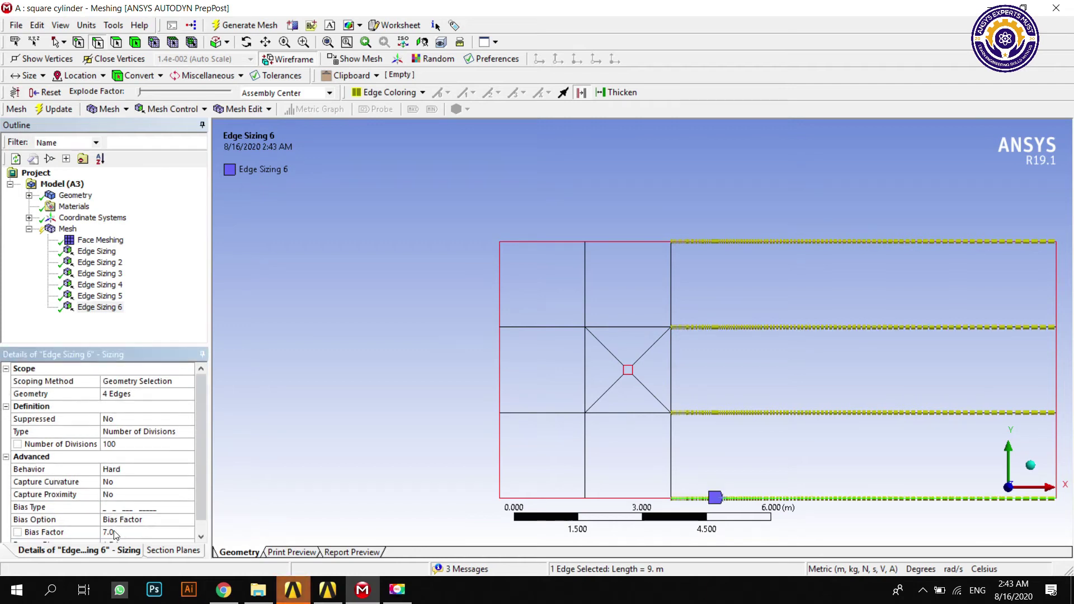
pyautogui.click(61, 110)
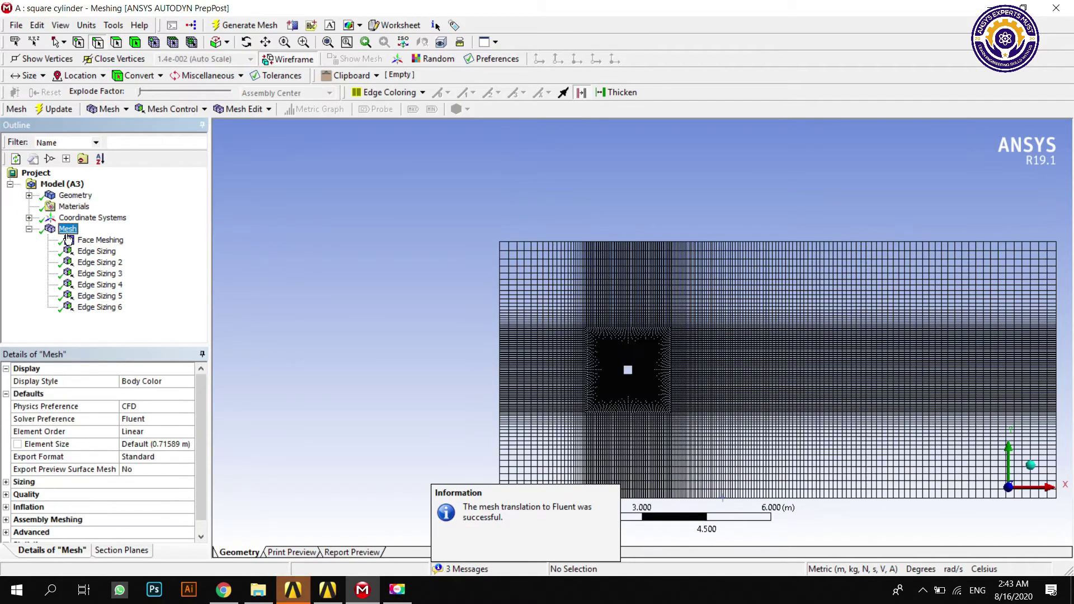
# Examine the cell transition from the inner block around the cylinder to the upper and downstream blocks
pyautogui.scroll(10, 688, 439)
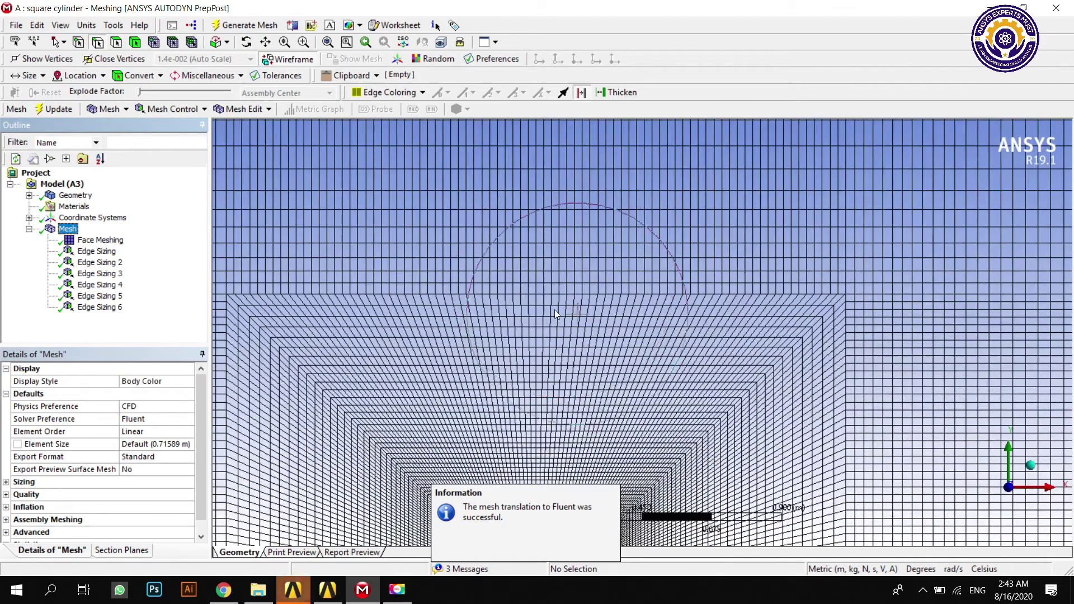
pyautogui.click(555, 310)
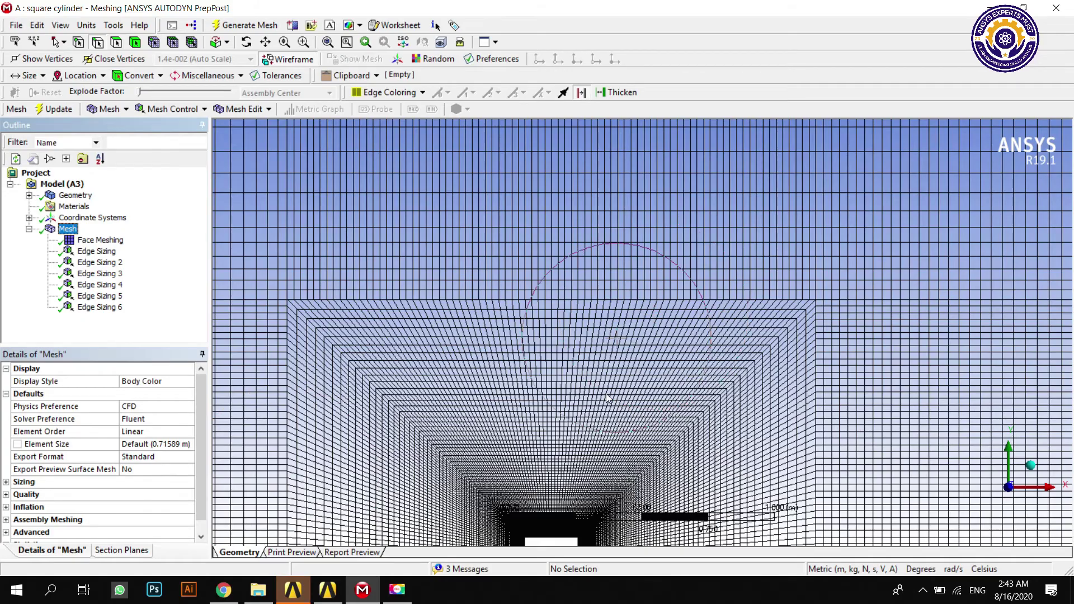
pyautogui.scroll(-3, 675, 477)
pyautogui.scroll(-1, 675, 476)
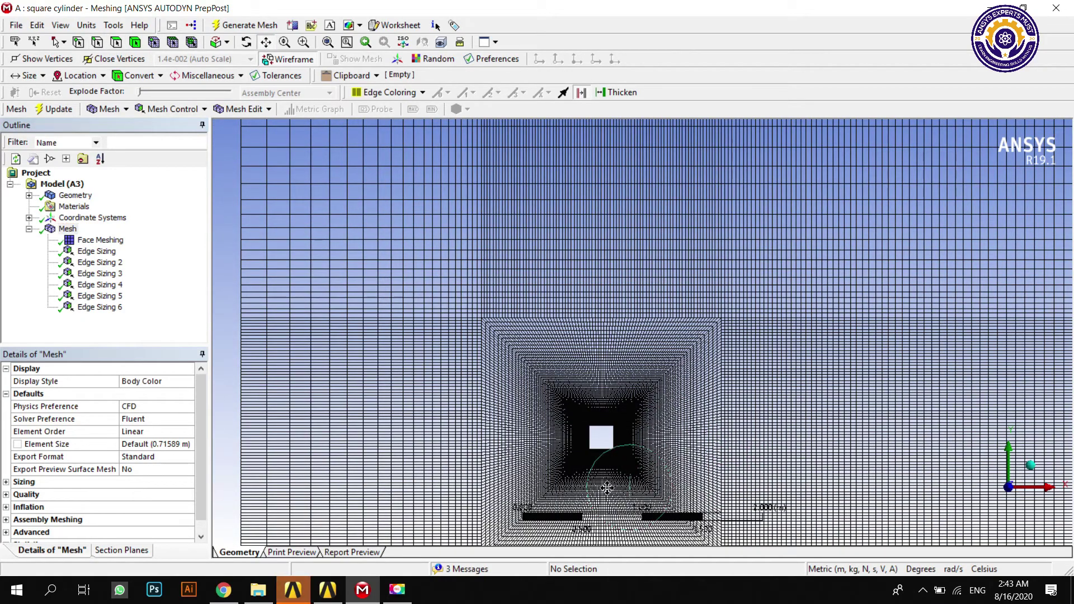
pyautogui.keyDown('ctrl'); pyautogui.moveTo(643, 475); pyautogui.dragTo(643, 366, button='middle'); pyautogui.keyUp('ctrl')
pyautogui.scroll(6, 692, 355)
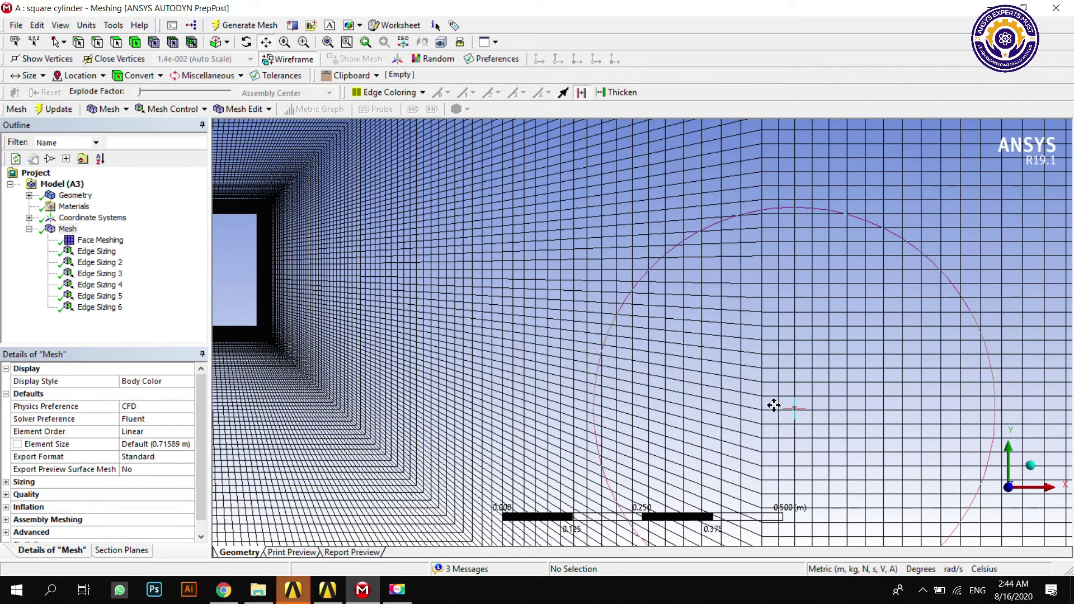
pyautogui.scroll(-1, 769, 385)
pyautogui.scroll(-1, 769, 385)
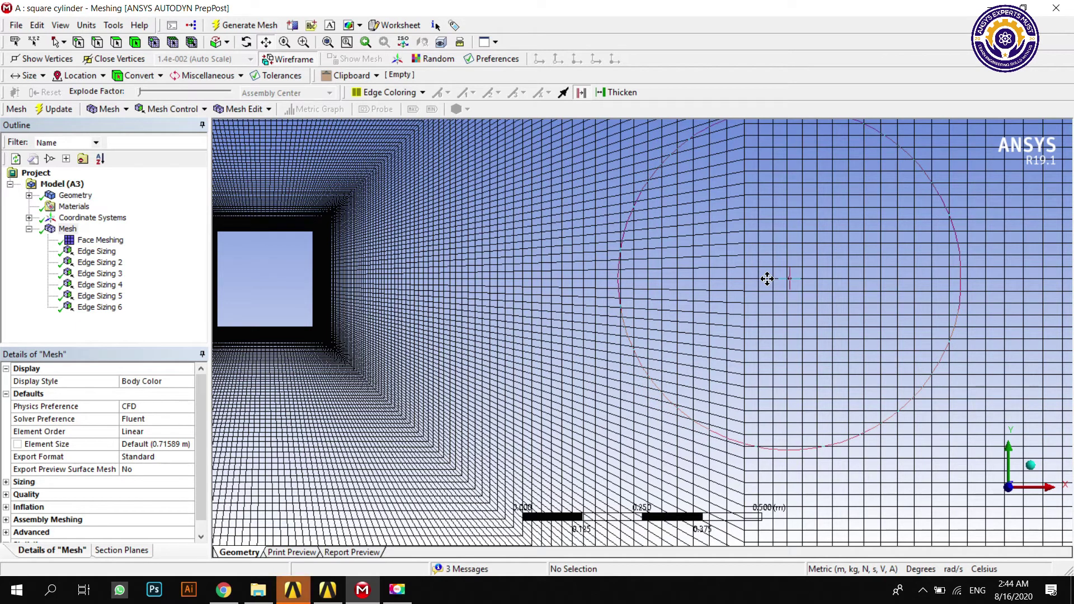
# Set the Bias Factor of the four downstream horizontal edges to 5 and update the mesh
pyautogui.click(90, 307)
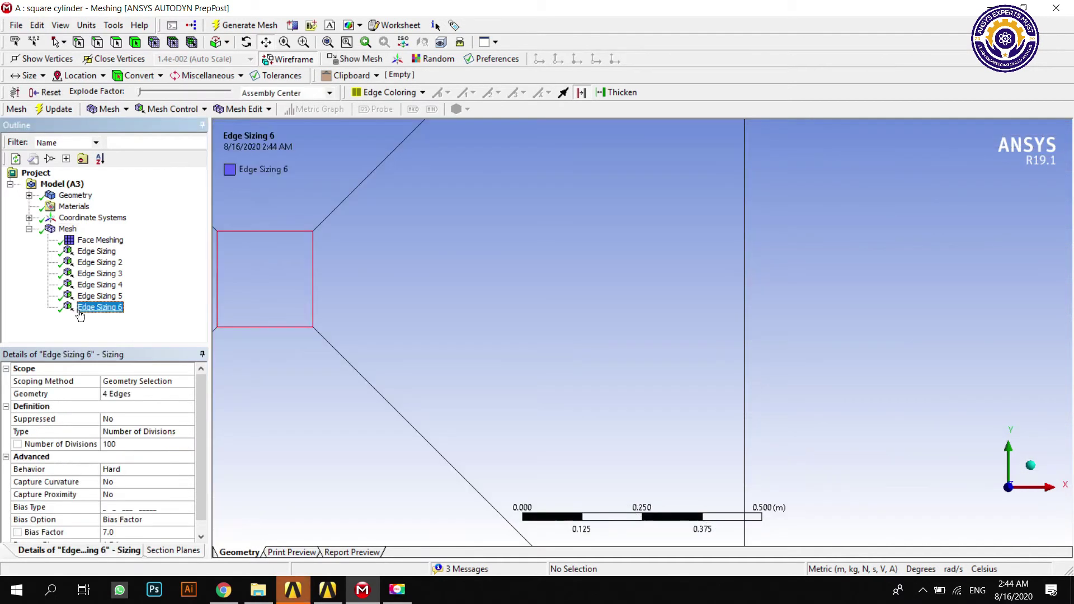
pyautogui.click(112, 533)
pyautogui.write('5')
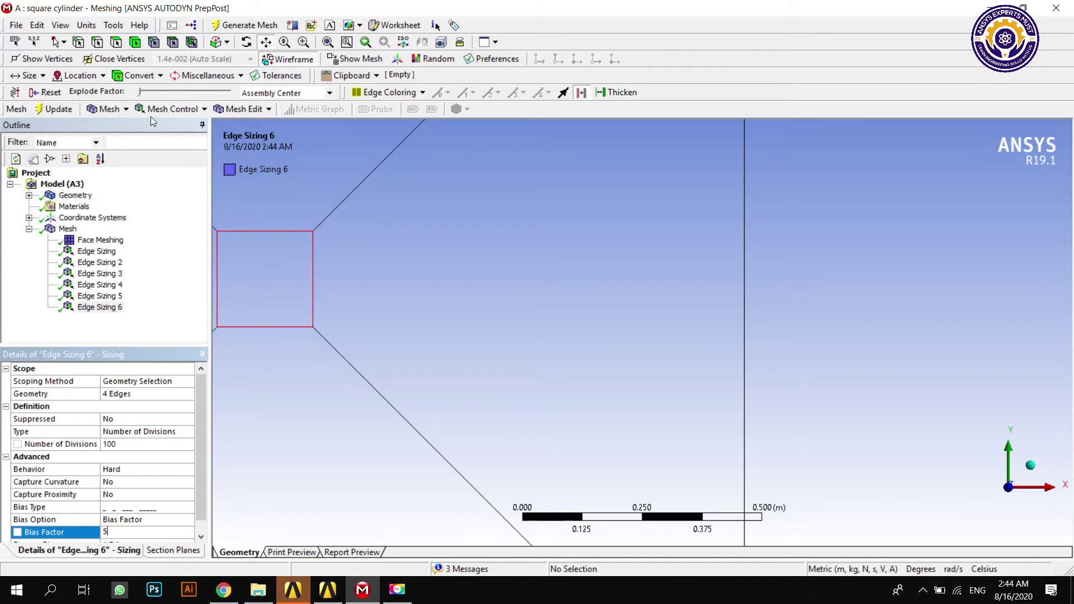
pyautogui.press('Return')
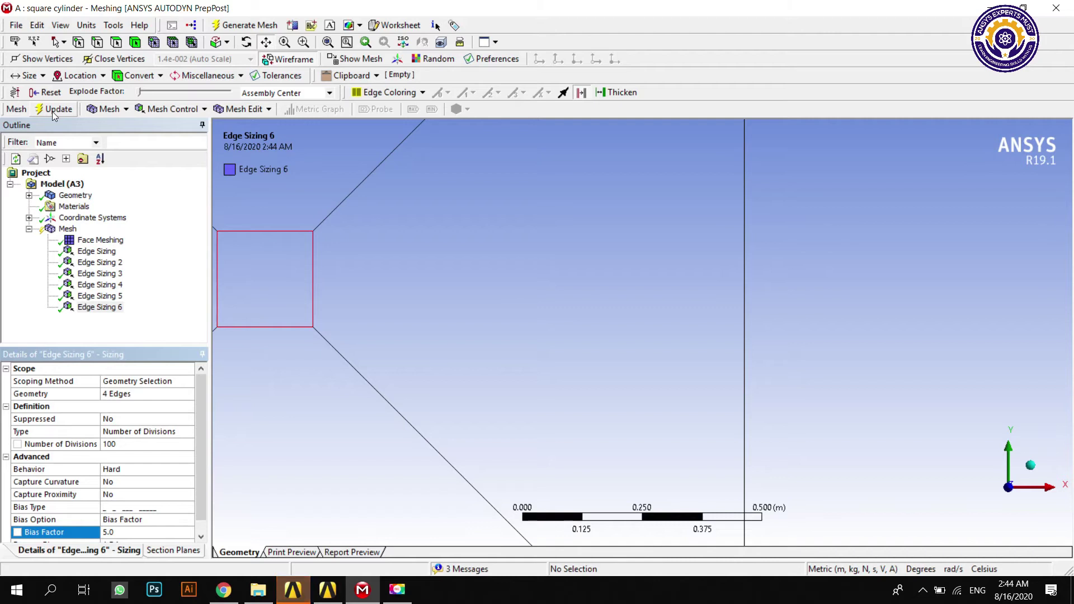
pyautogui.click(52, 112)
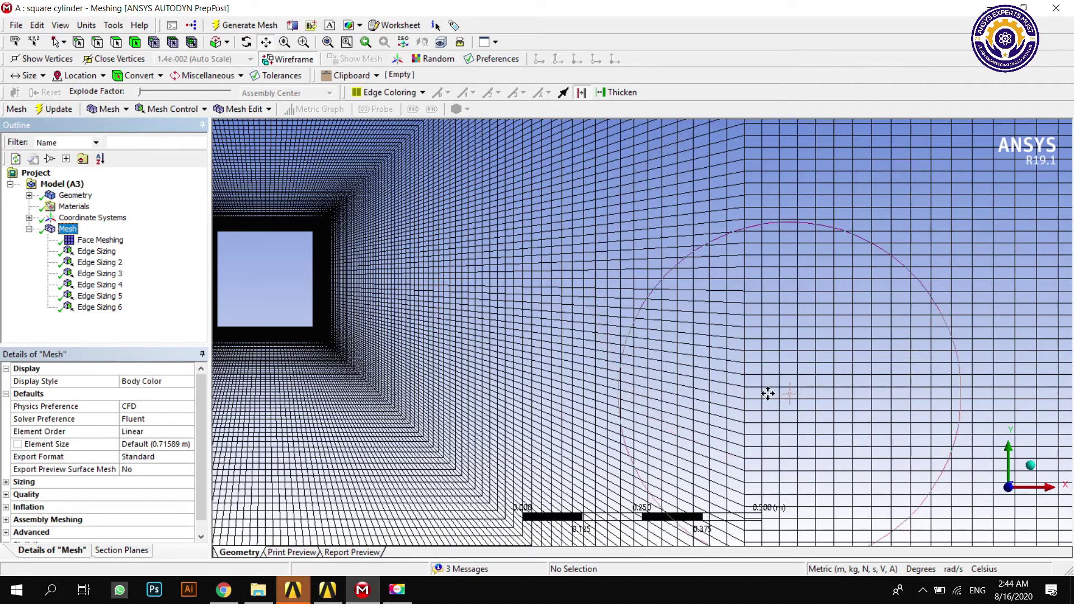
# Check the cell sizes across the inner block's downstream, upper and upstream boundaries for a smooth transition
pyautogui.scroll(-1, 609, 334)
pyautogui.scroll(-3, 609, 334)
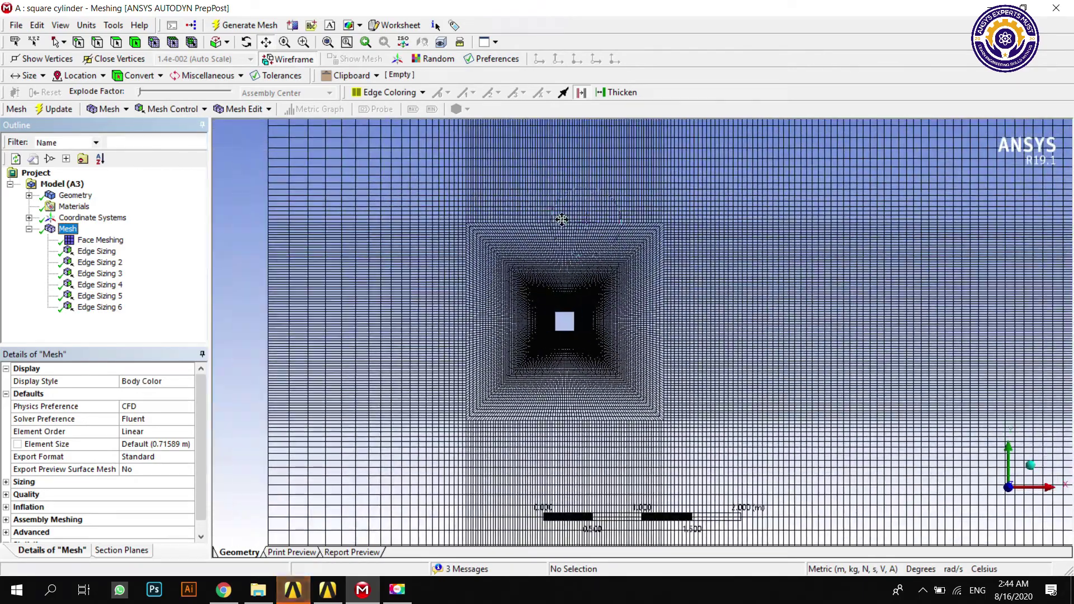
pyautogui.moveTo(562, 220); pyautogui.dragTo(615, 305)
pyautogui.scroll(4, 616, 305)
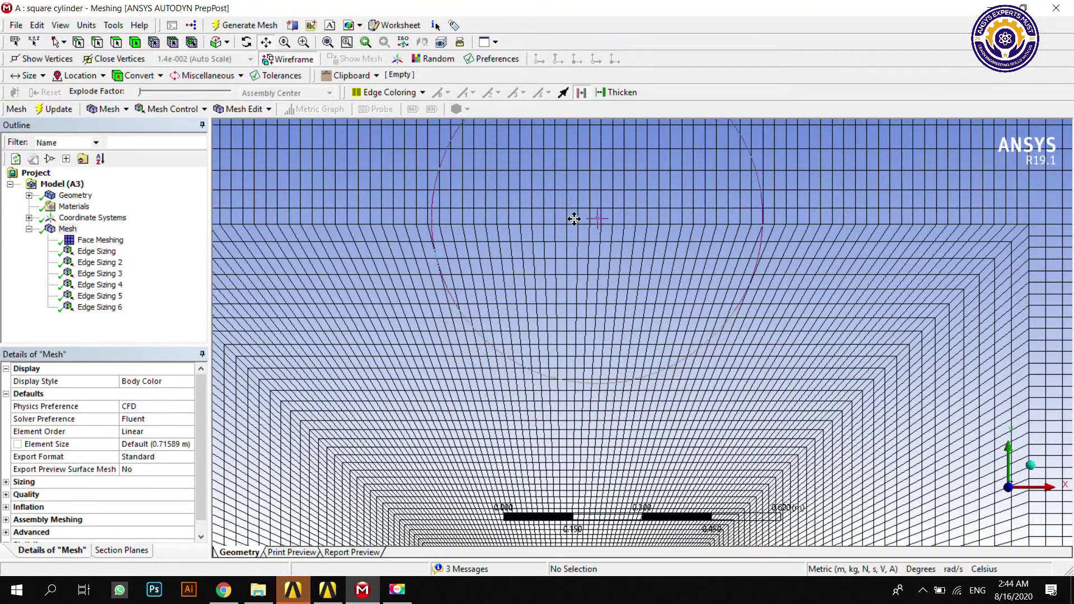
pyautogui.moveTo(565, 227); pyautogui.dragTo(456, 338)
pyautogui.scroll(-3, 442, 370)
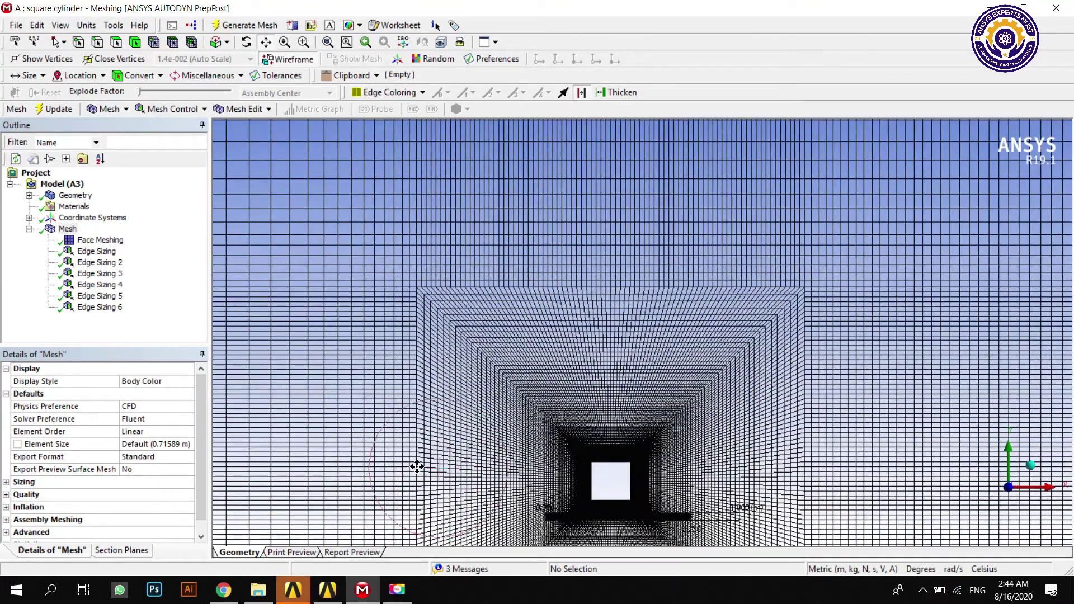
pyautogui.moveTo(414, 468); pyautogui.dragTo(460, 341)
pyautogui.scroll(2, 451, 389)
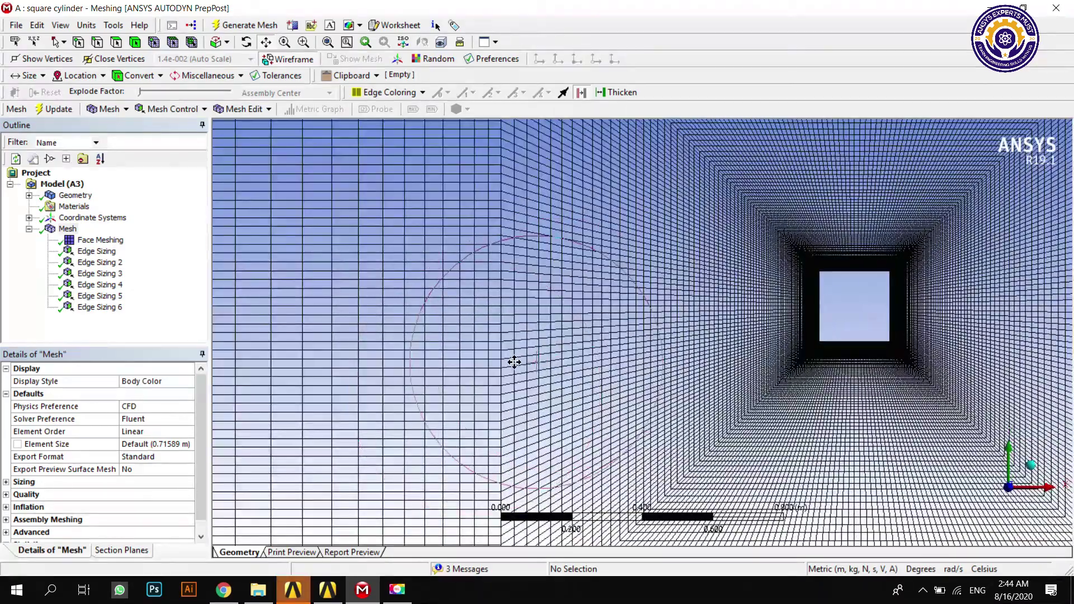
pyautogui.scroll(2, 528, 334)
pyautogui.scroll(2, 504, 345)
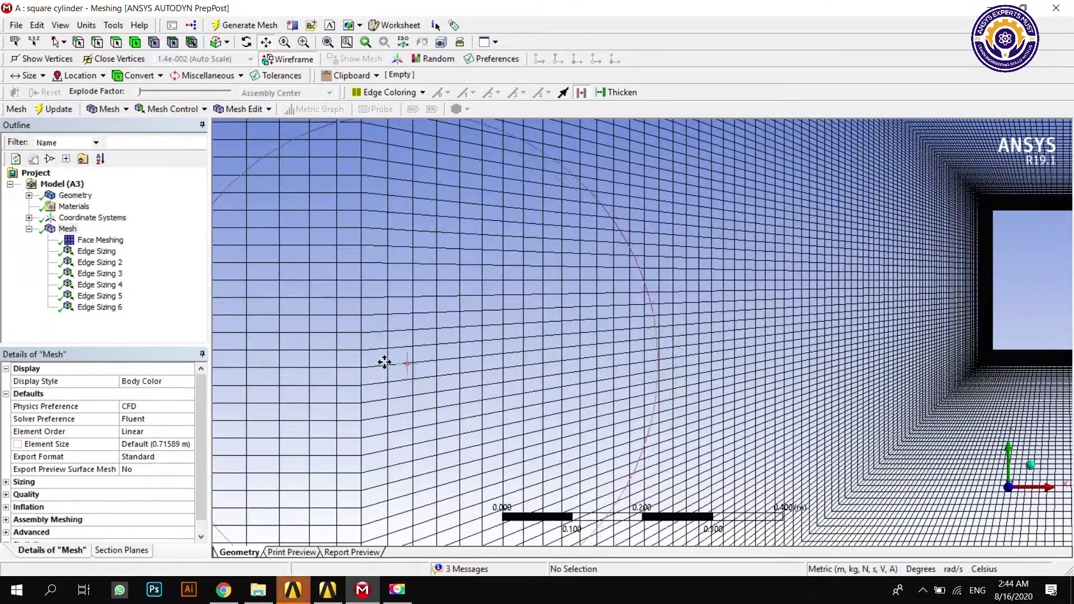
pyautogui.scroll(-3, 363, 335)
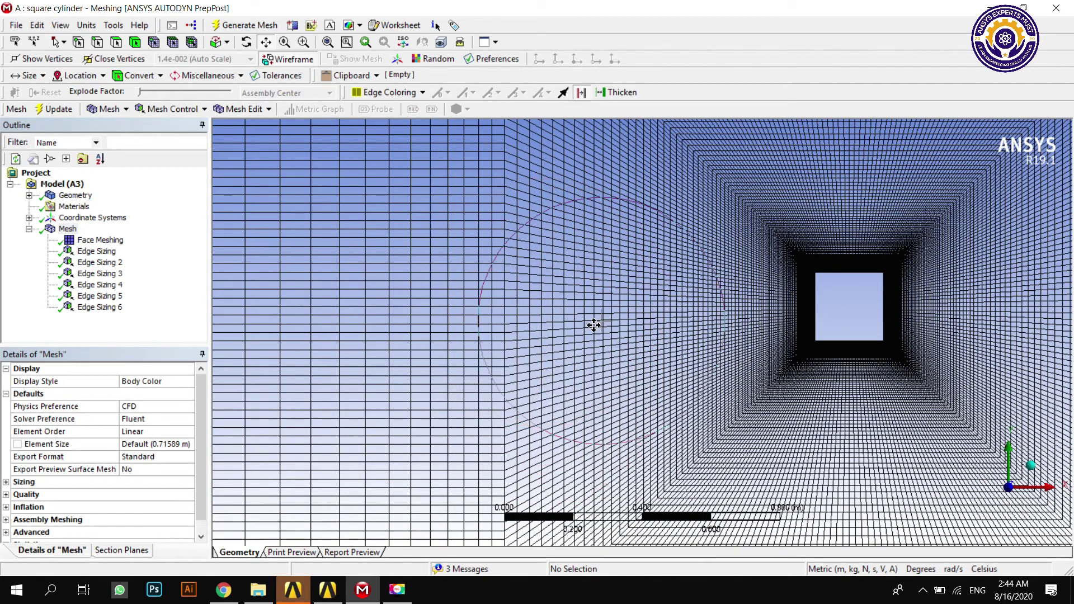
# Create a named selection "inlet" from the three vertical edges on the domain's upstream boundary
pyautogui.scroll(-2, 571, 349)
pyautogui.scroll(-10, 572, 349)
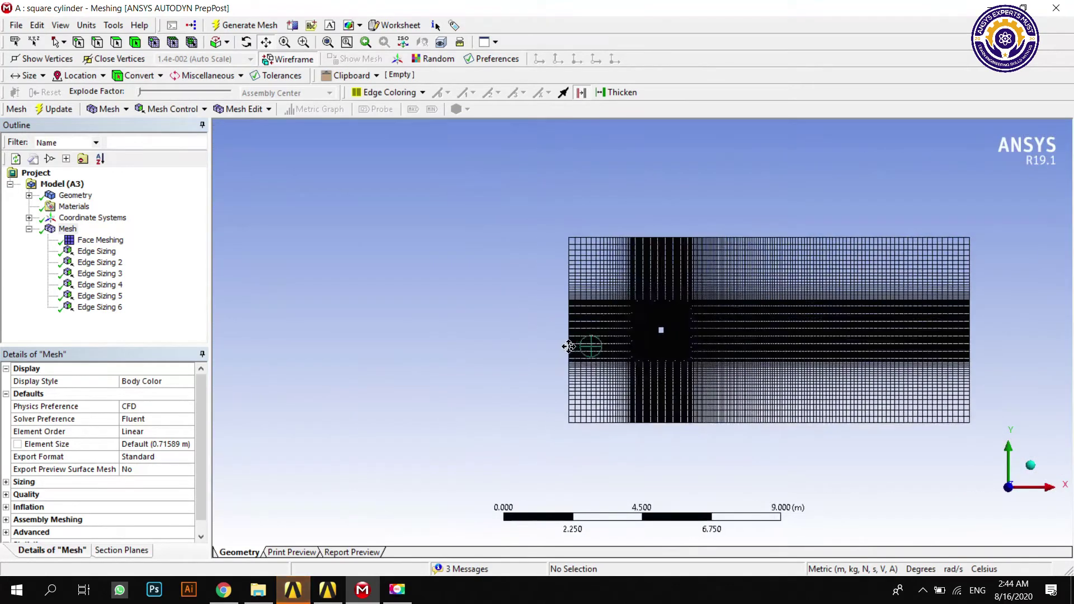
pyautogui.scroll(3, 808, 330)
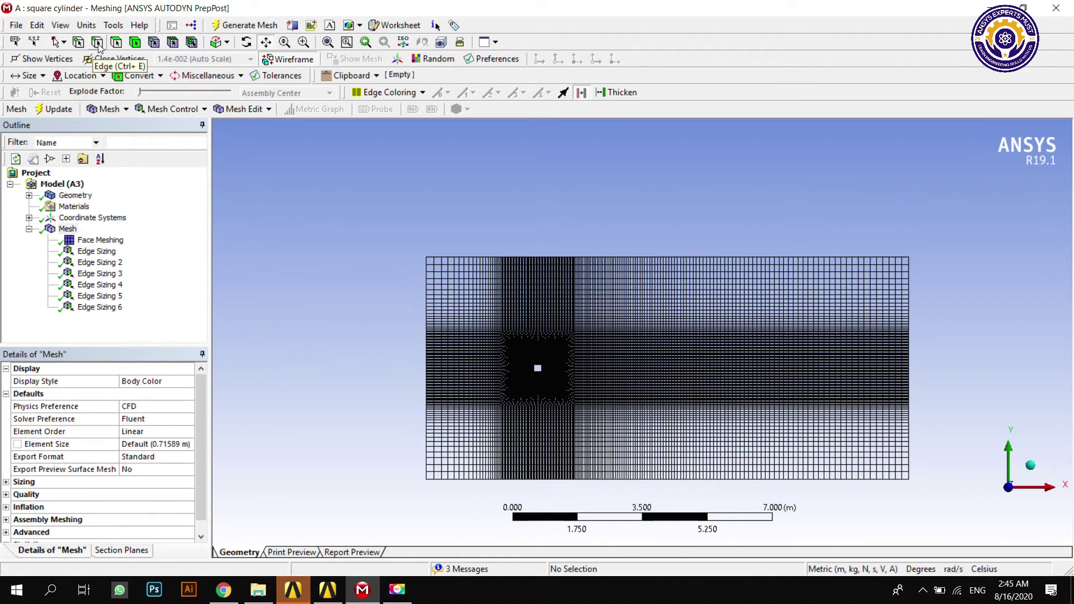
pyautogui.click(428, 287)
pyautogui.keyDown('ctrl'); pyautogui.click(428, 350); pyautogui.keyUp('ctrl')
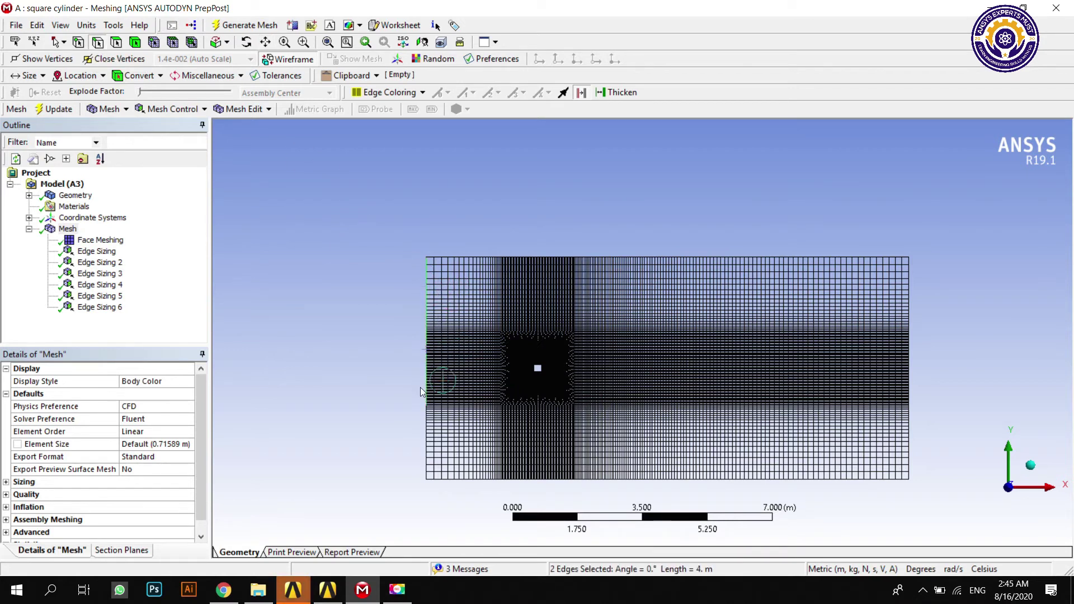
pyautogui.keyDown('ctrl'); pyautogui.click(425, 426); pyautogui.keyUp('ctrl')
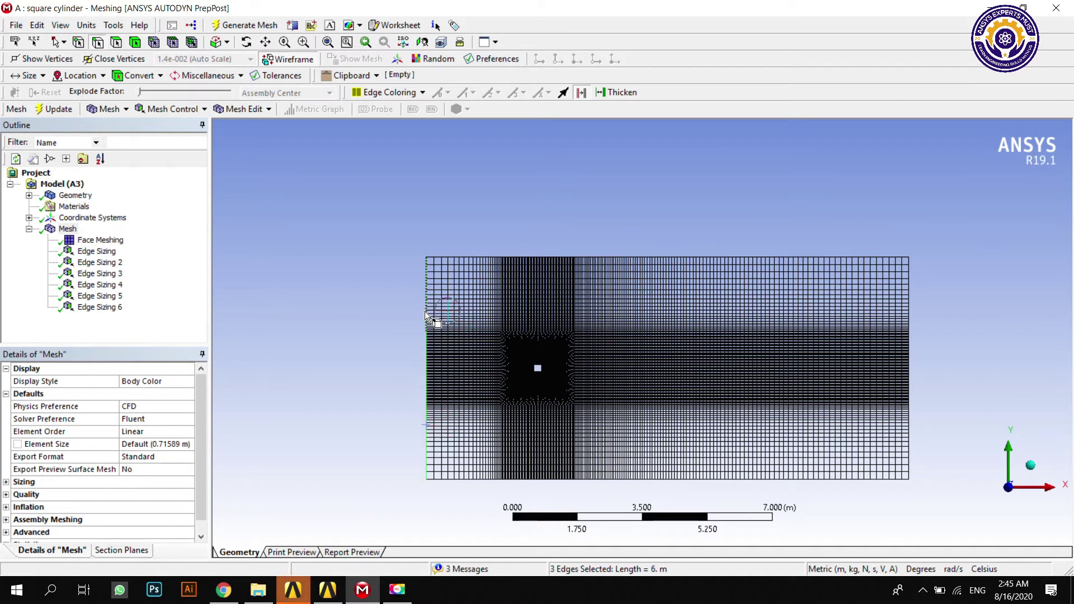
pyautogui.rightClick(425, 311)
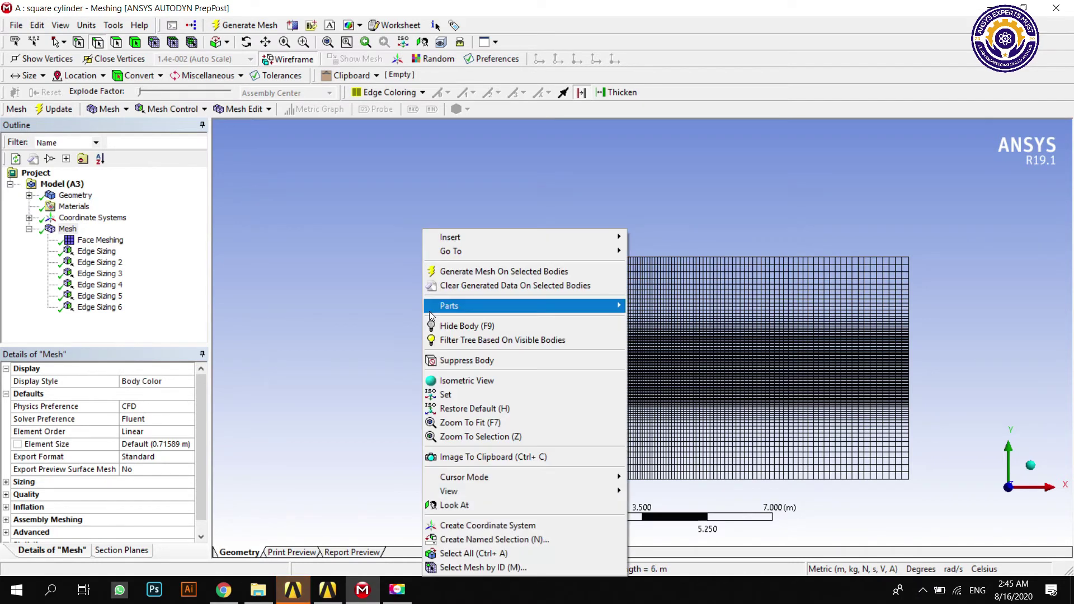
pyautogui.click(484, 541)
pyautogui.write('inlet')
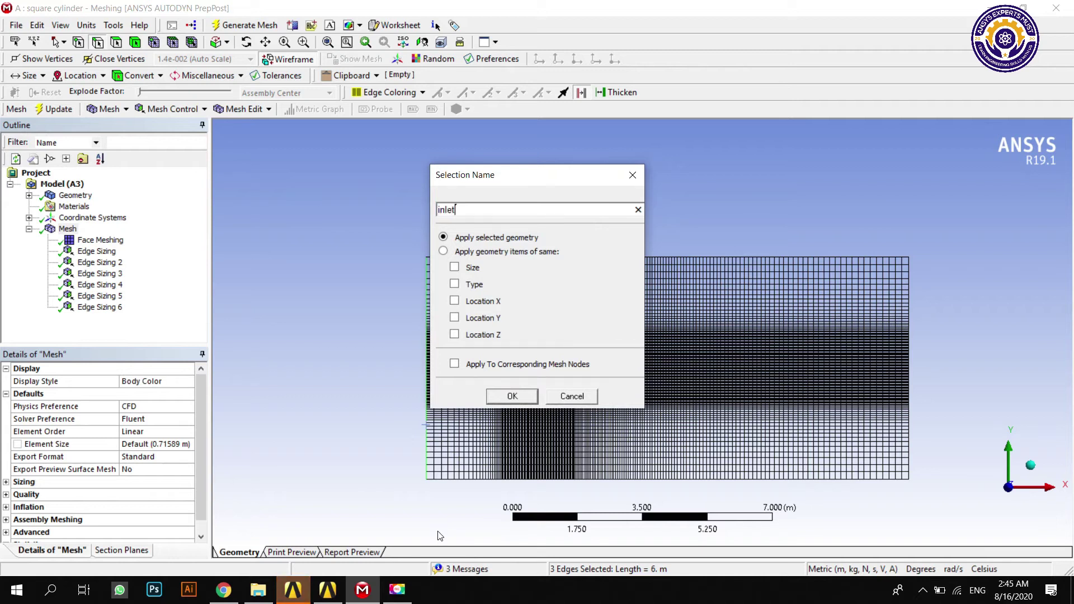
pyautogui.click(512, 397)
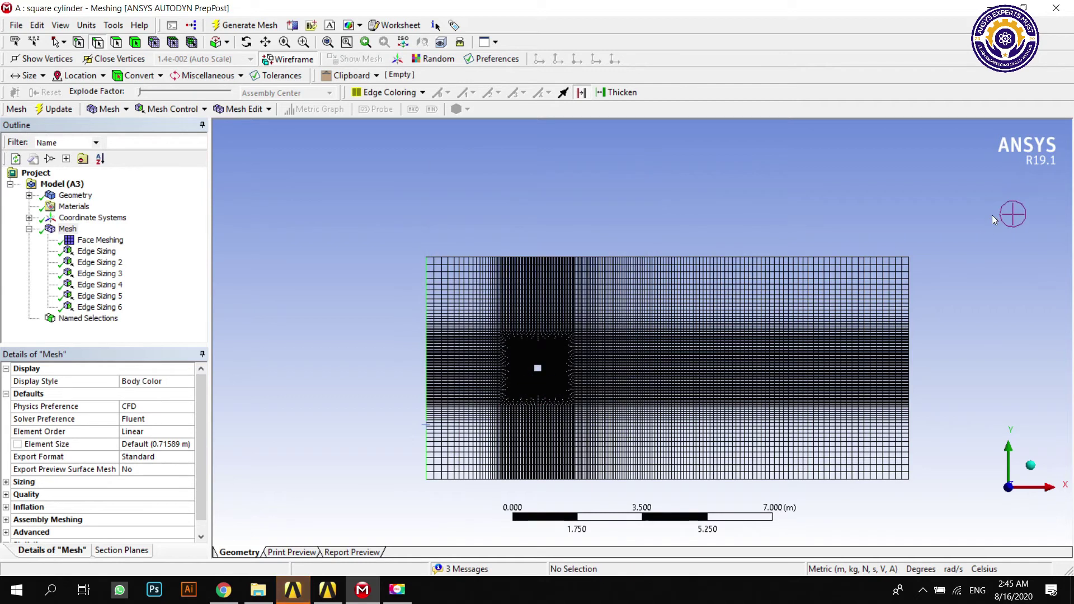
pyautogui.click(910, 284)
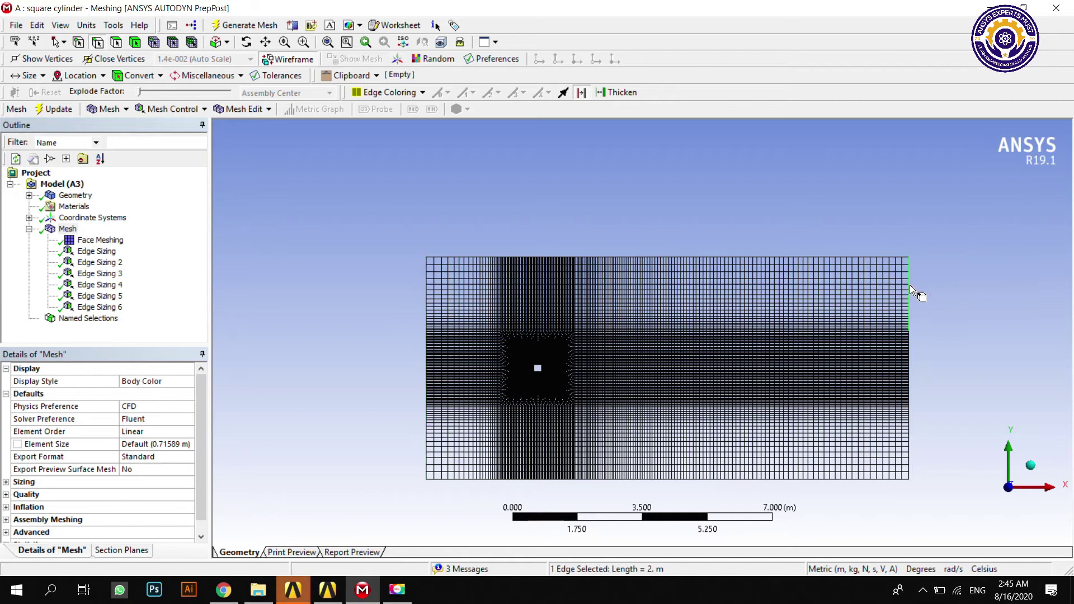
pyautogui.keyDown('ctrl'); pyautogui.click(908, 350); pyautogui.keyUp('ctrl')
pyautogui.keyDown('ctrl'); pyautogui.click(911, 442); pyautogui.keyUp('ctrl')
pyautogui.rightClick(907, 361)
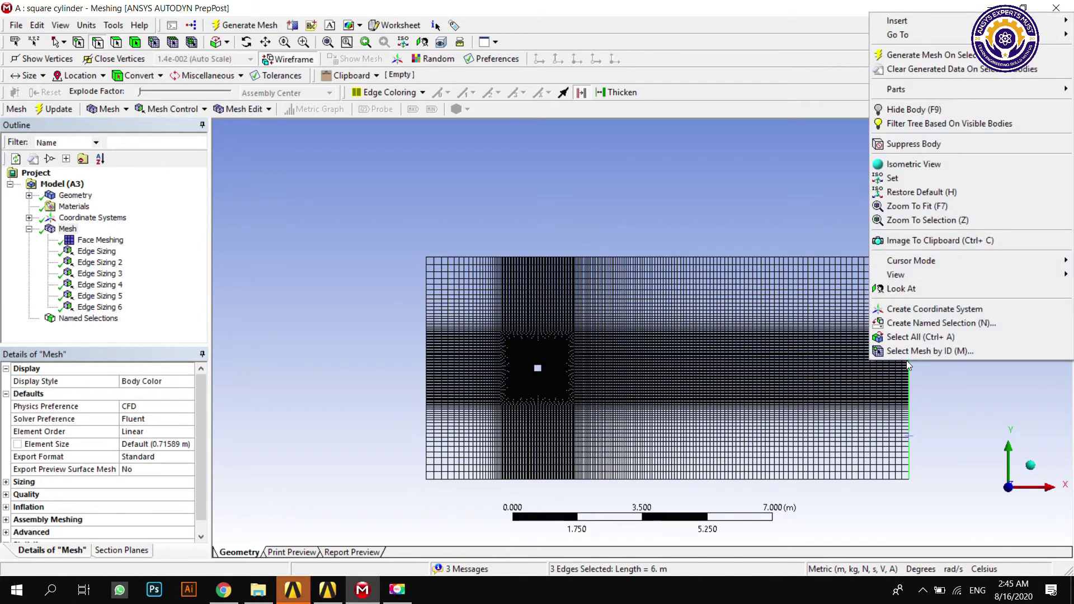
pyautogui.click(921, 314)
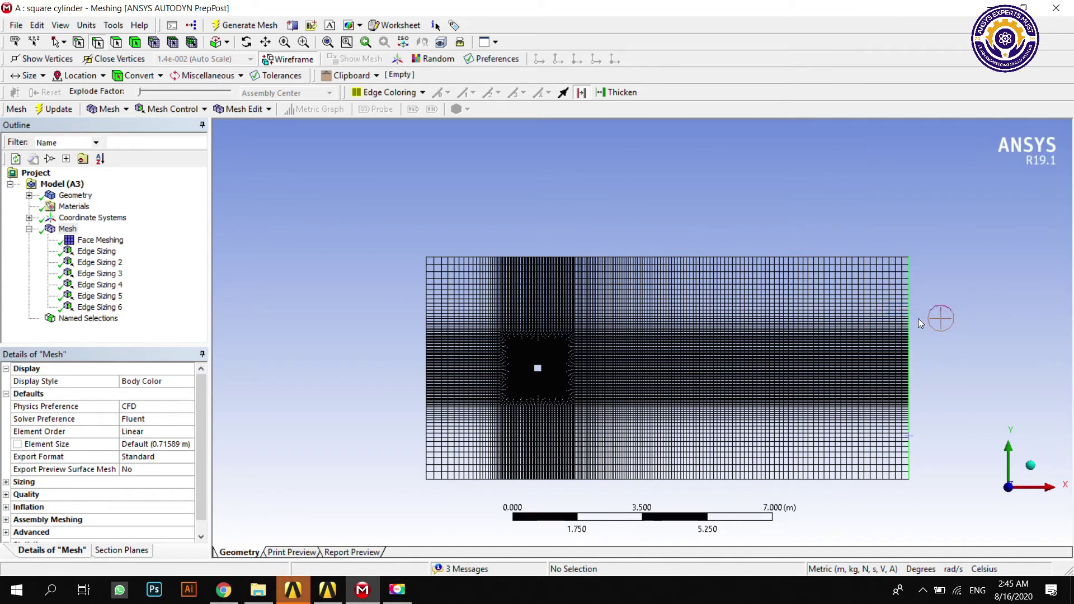
pyautogui.rightClick(909, 310)
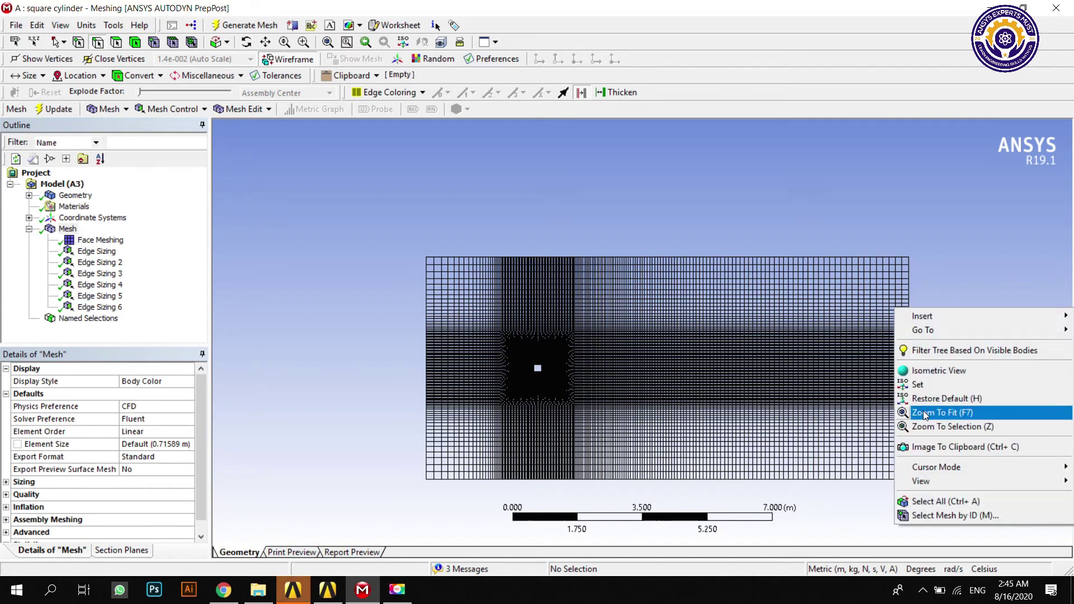
# Create a named selection "outlet" from the three vertical edges on the domain's downstream boundary
pyautogui.click(907, 269)
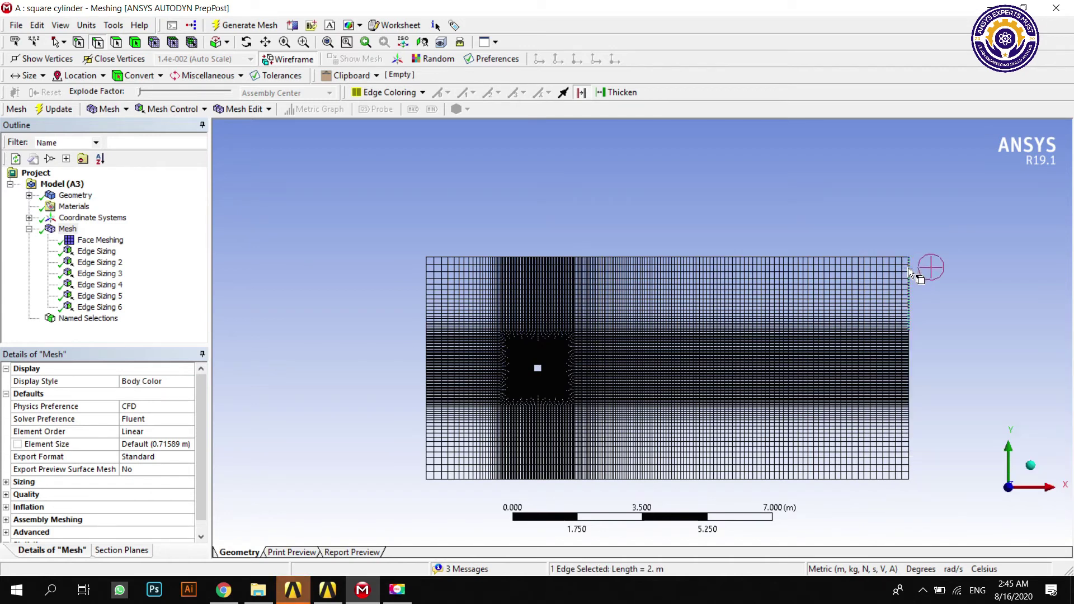
pyautogui.keyDown('ctrl'); pyautogui.click(910, 358); pyautogui.keyUp('ctrl')
pyautogui.keyDown('ctrl'); pyautogui.click(908, 430); pyautogui.keyUp('ctrl')
pyautogui.rightClick(909, 344)
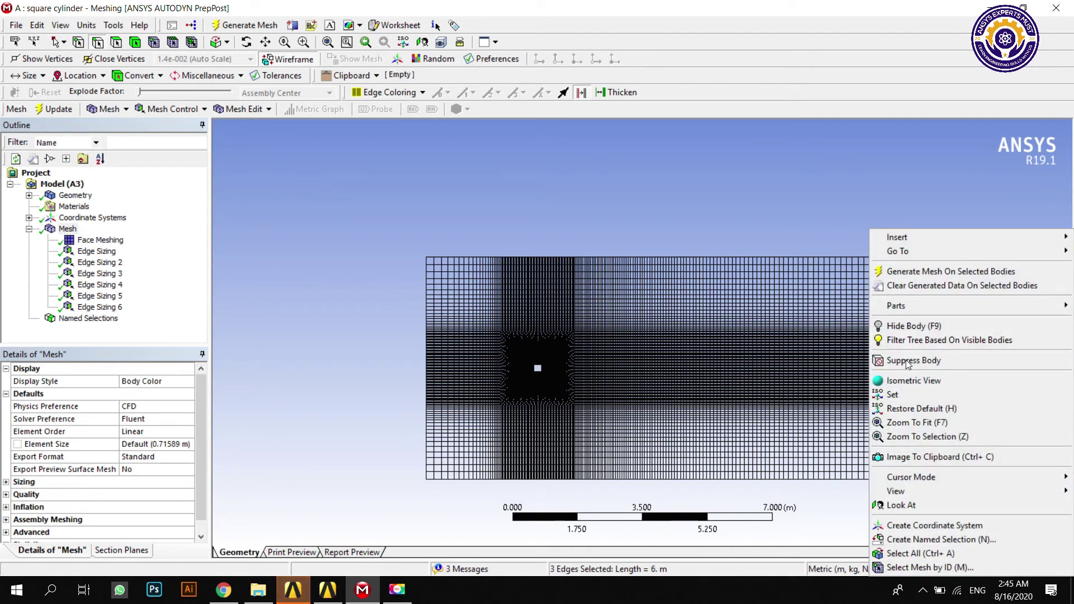
pyautogui.click(913, 540)
pyautogui.write('outlet')
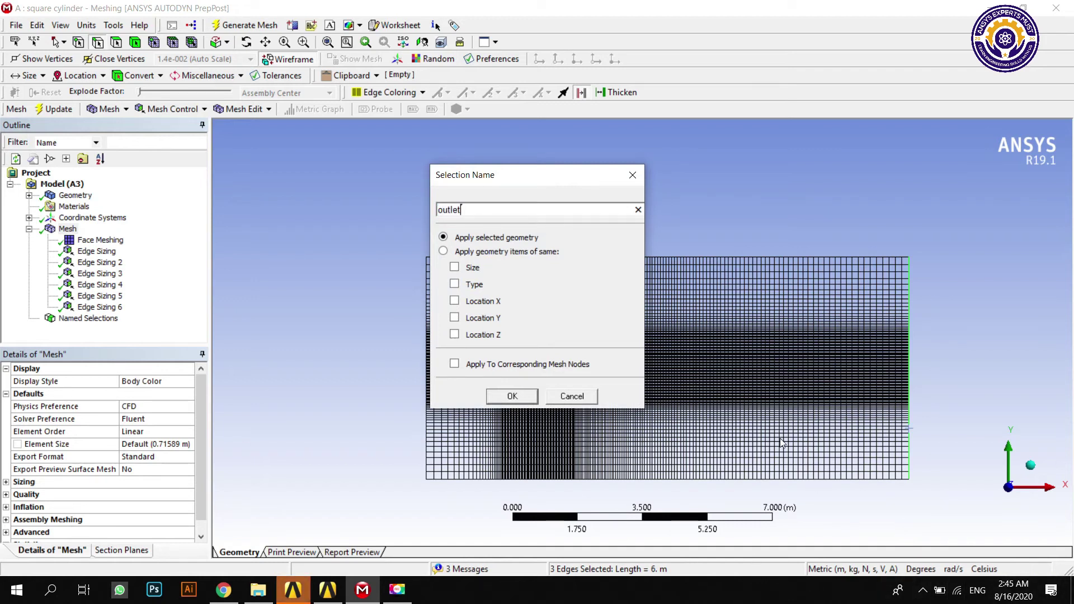
pyautogui.click(512, 396)
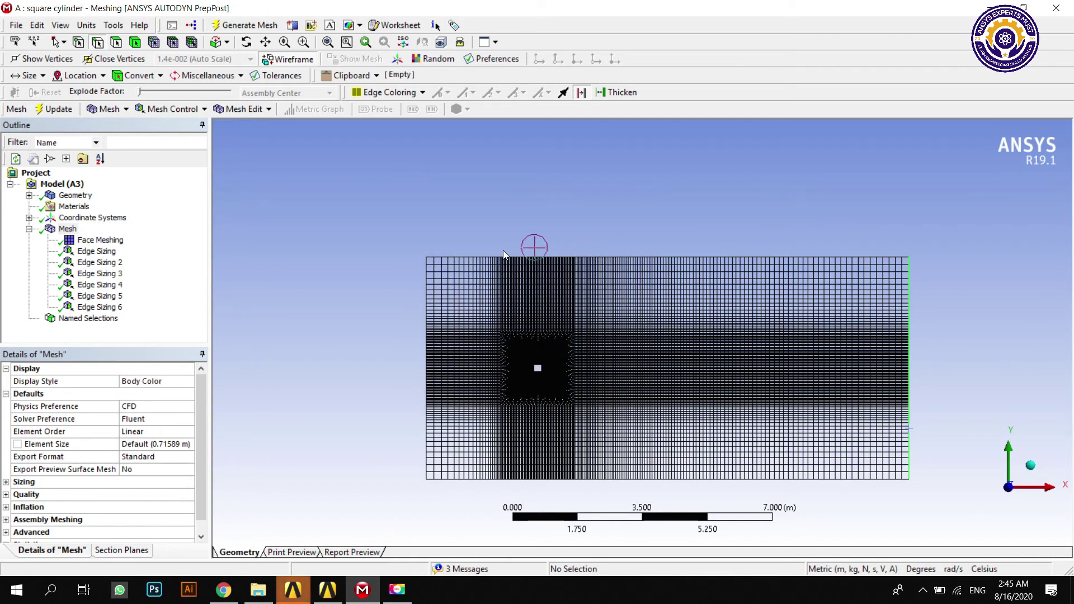
# Create a named selection "domain wall" from the six horizontal edges along the domain's upper and lower boundaries
pyautogui.click(480, 258)
pyautogui.keyDown('ctrl'); pyautogui.click(520, 258); pyautogui.keyUp('ctrl')
pyautogui.keyDown('ctrl'); pyautogui.click(611, 259); pyautogui.keyUp('ctrl')
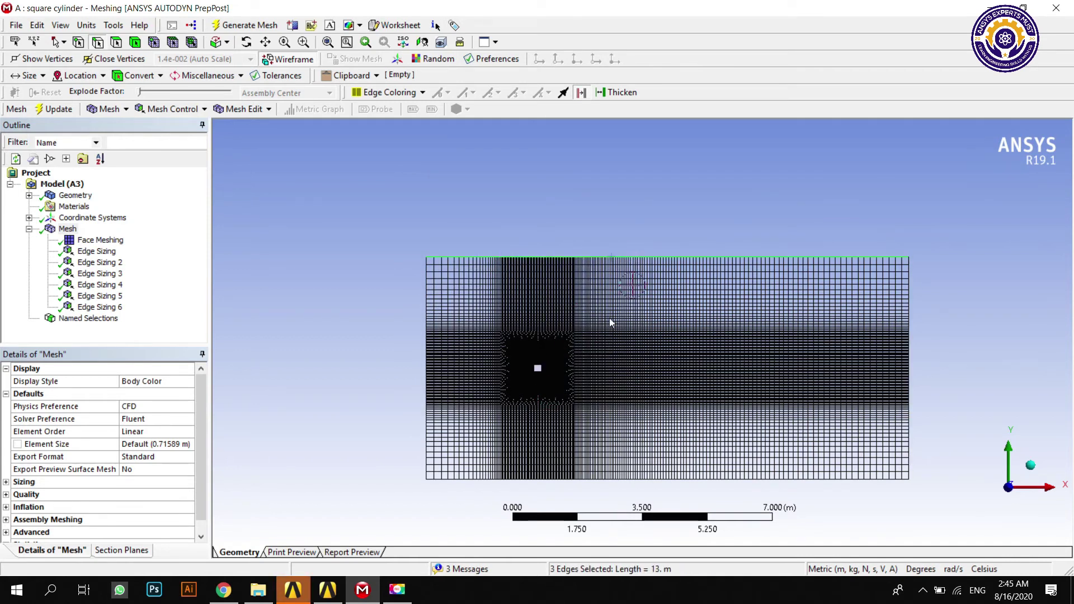
pyautogui.keyDown('ctrl'); pyautogui.click(473, 479); pyautogui.keyUp('ctrl')
pyautogui.keyDown('ctrl'); pyautogui.click(536, 480); pyautogui.keyUp('ctrl')
pyautogui.keyDown('ctrl'); pyautogui.click(637, 479); pyautogui.keyUp('ctrl')
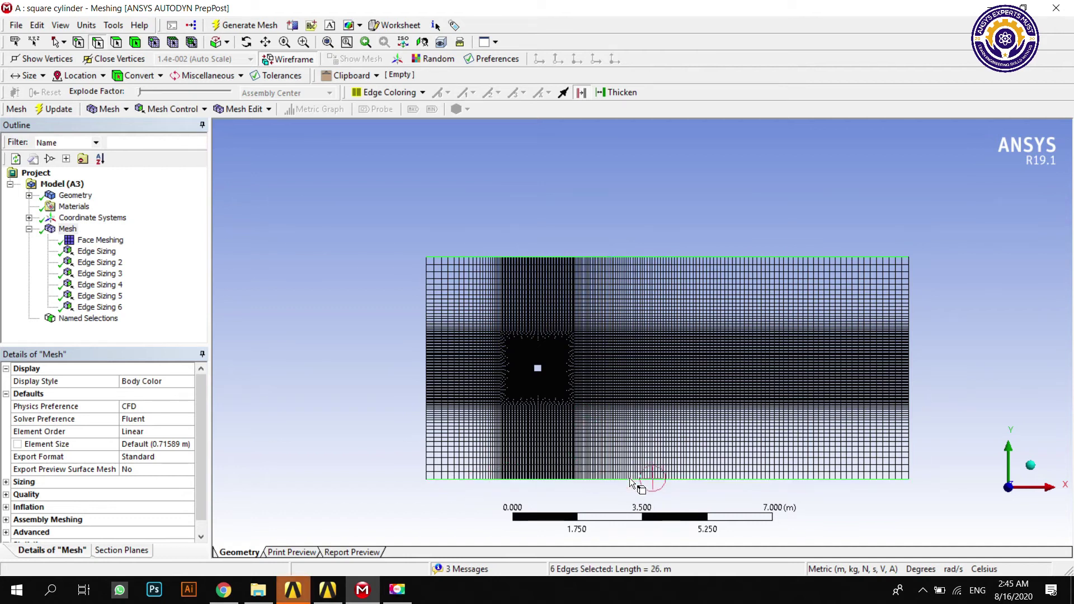
pyautogui.rightClick(492, 255)
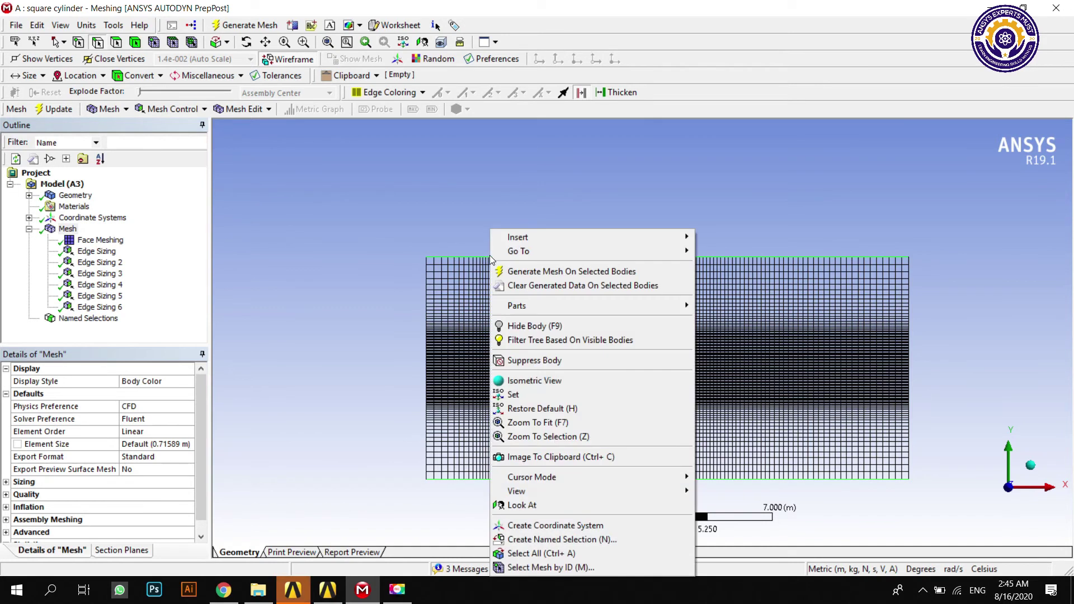
pyautogui.click(570, 541)
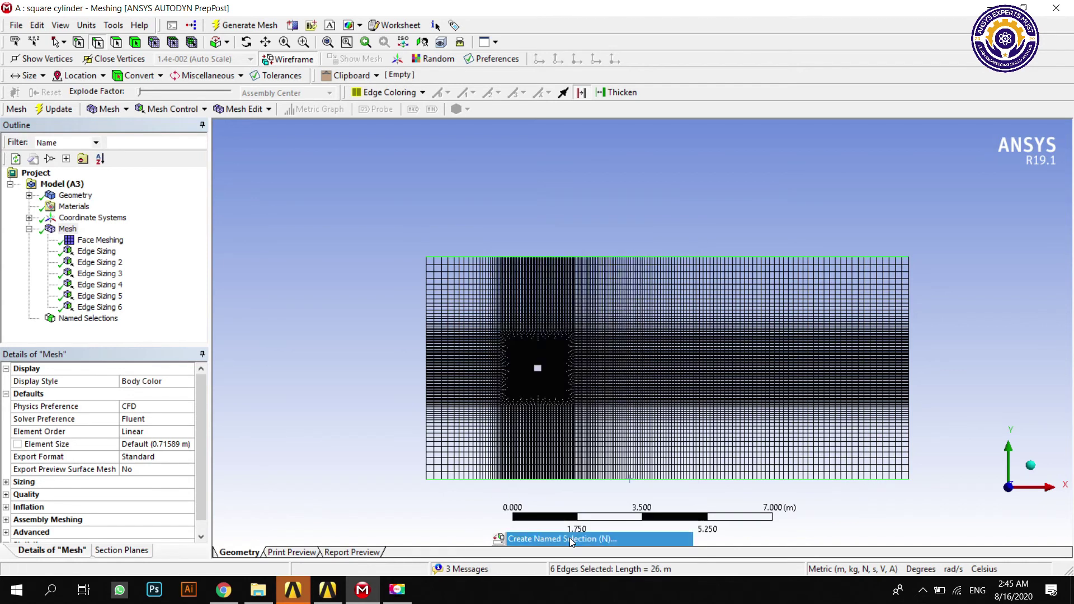
pyautogui.write('domain wall')
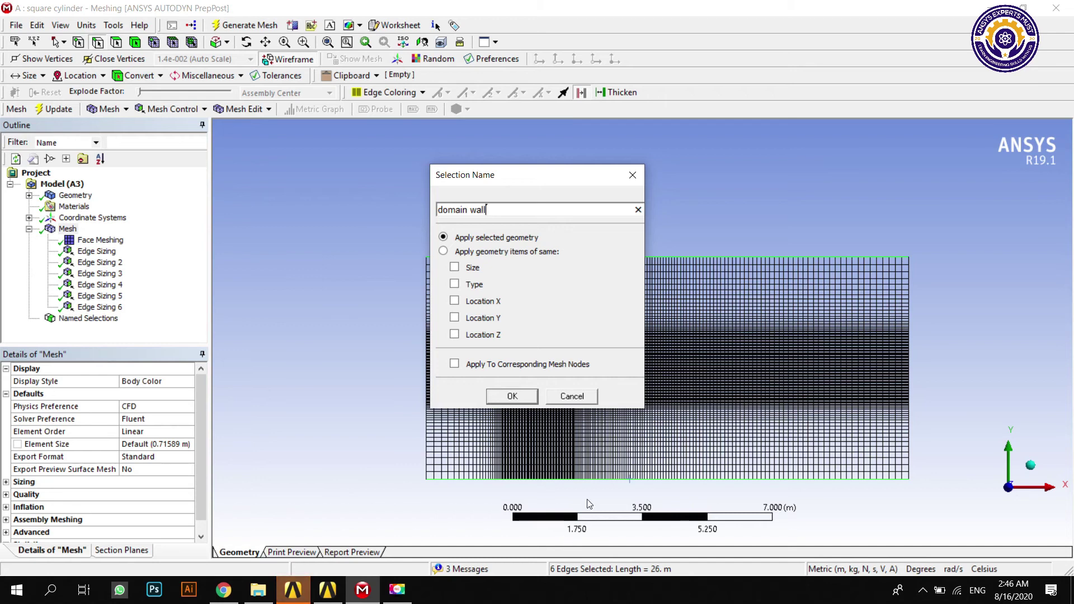
pyautogui.click(533, 398)
# Create a named selection "square cylinder" from the four edges of the square hole inside the inner block
pyautogui.scroll(5, 518, 392)
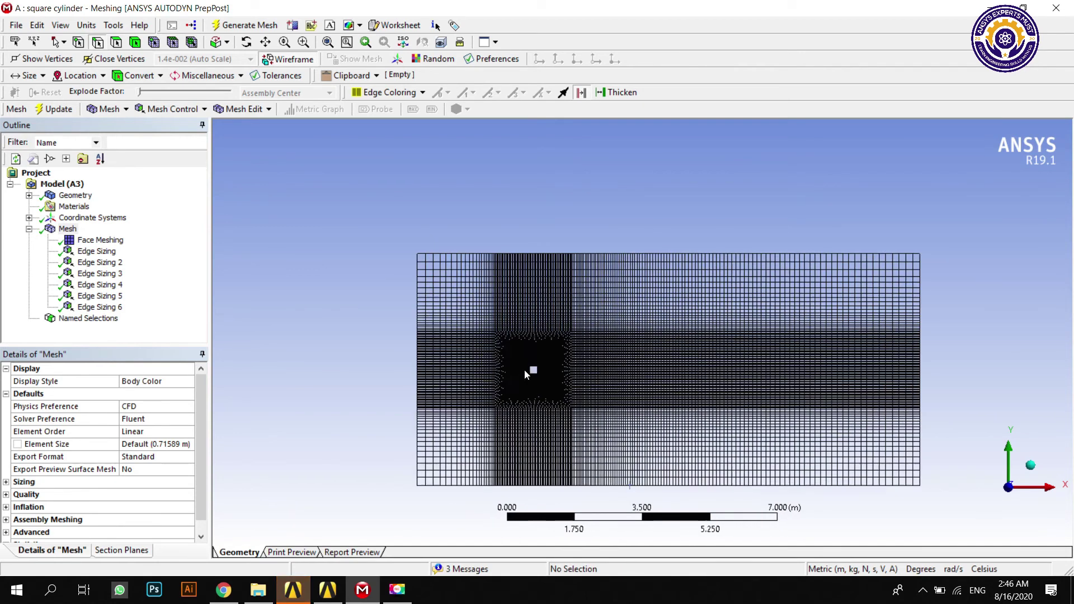
pyautogui.scroll(3, 497, 381)
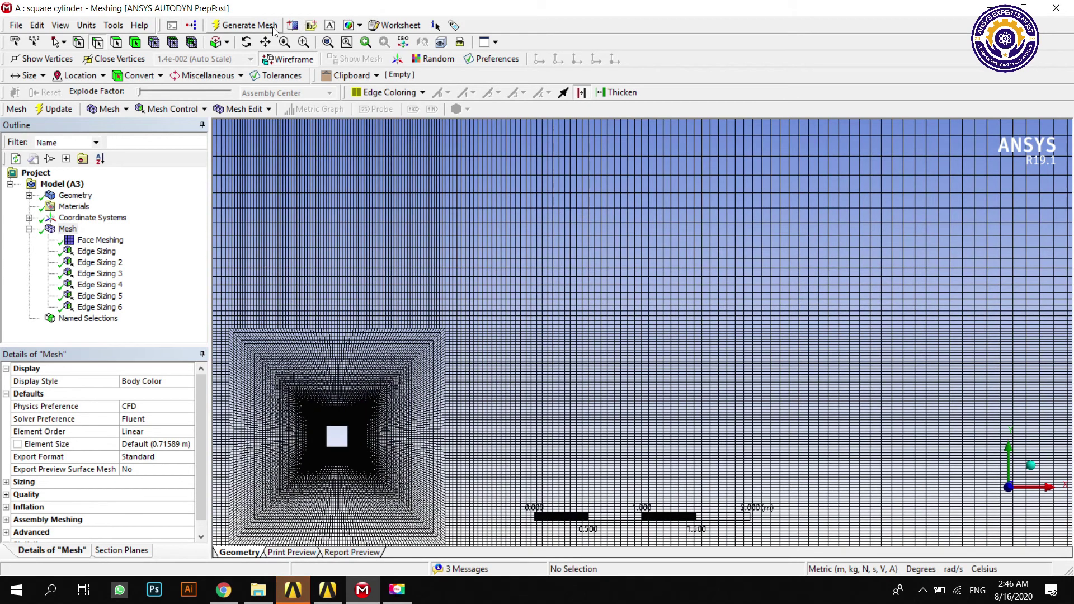
pyautogui.click(266, 42)
pyautogui.moveTo(355, 364); pyautogui.dragTo(600, 281)
pyautogui.scroll(4, 592, 319)
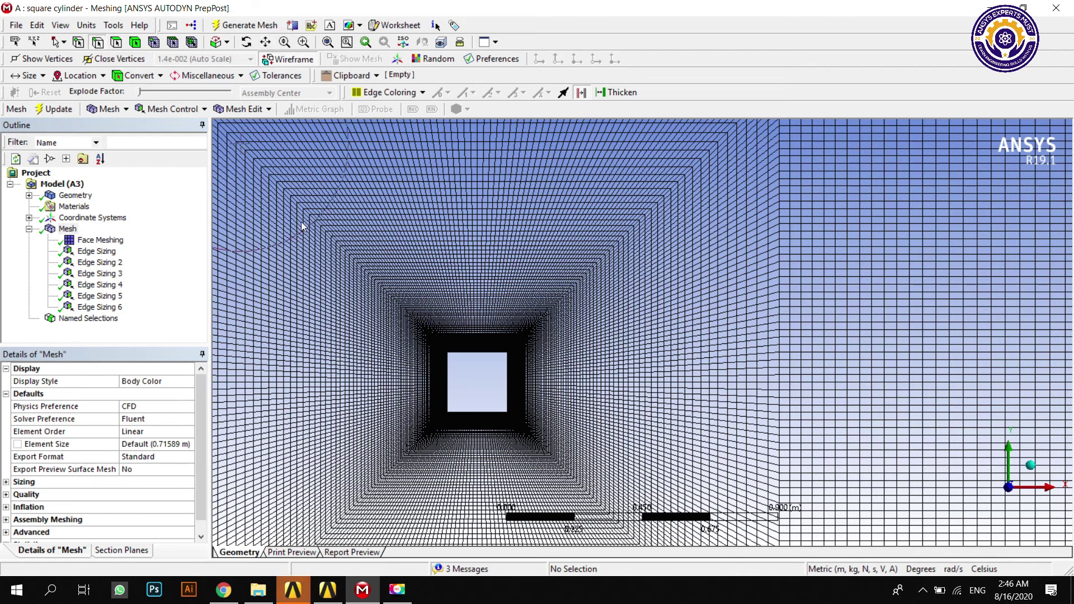
pyautogui.click(448, 374)
pyautogui.keyDown('ctrl'); pyautogui.click(477, 353); pyautogui.keyUp('ctrl')
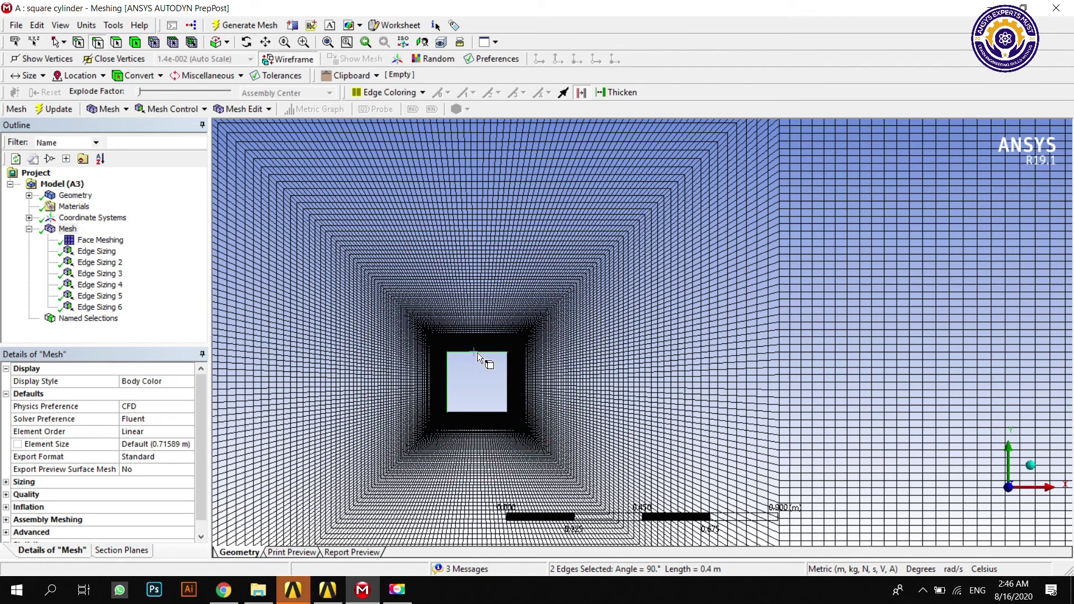
pyautogui.keyDown('ctrl'); pyautogui.click(509, 396); pyautogui.keyUp('ctrl')
pyautogui.keyDown('ctrl'); pyautogui.click(496, 413); pyautogui.keyUp('ctrl')
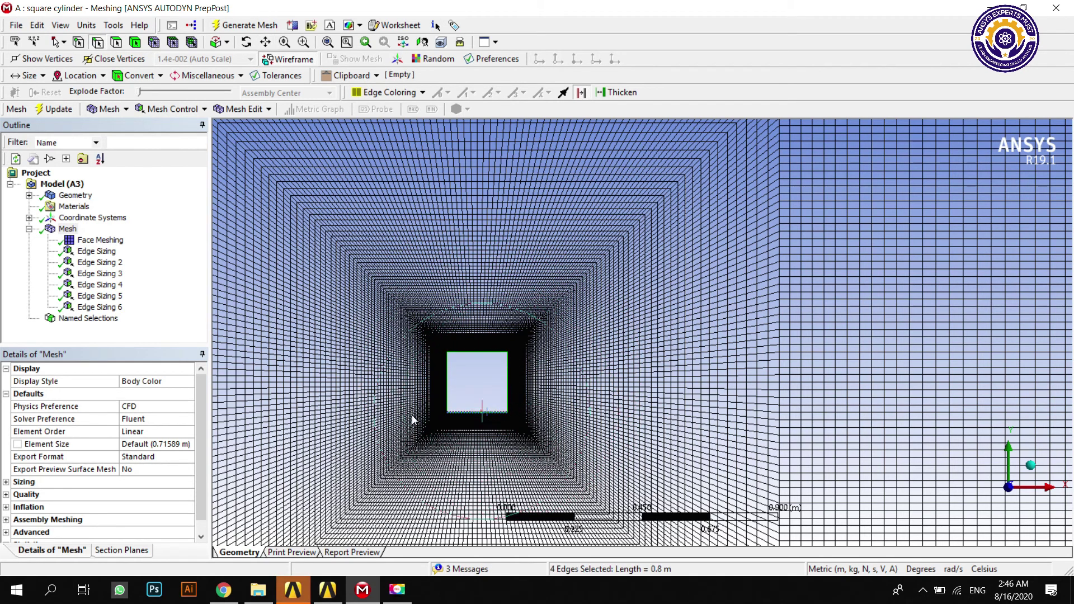
pyautogui.rightClick(445, 368)
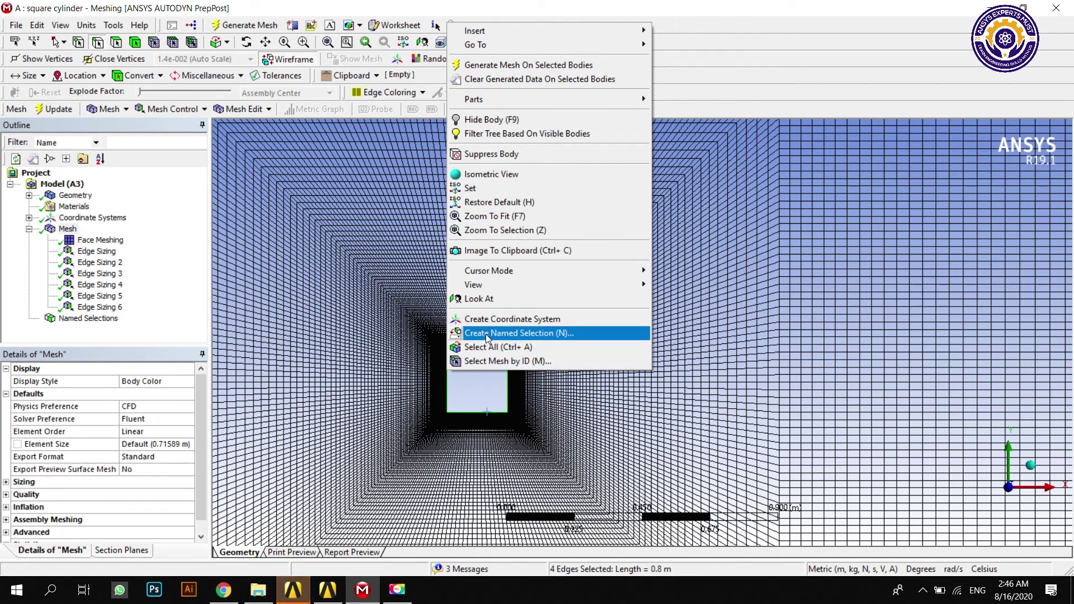
pyautogui.click(487, 335)
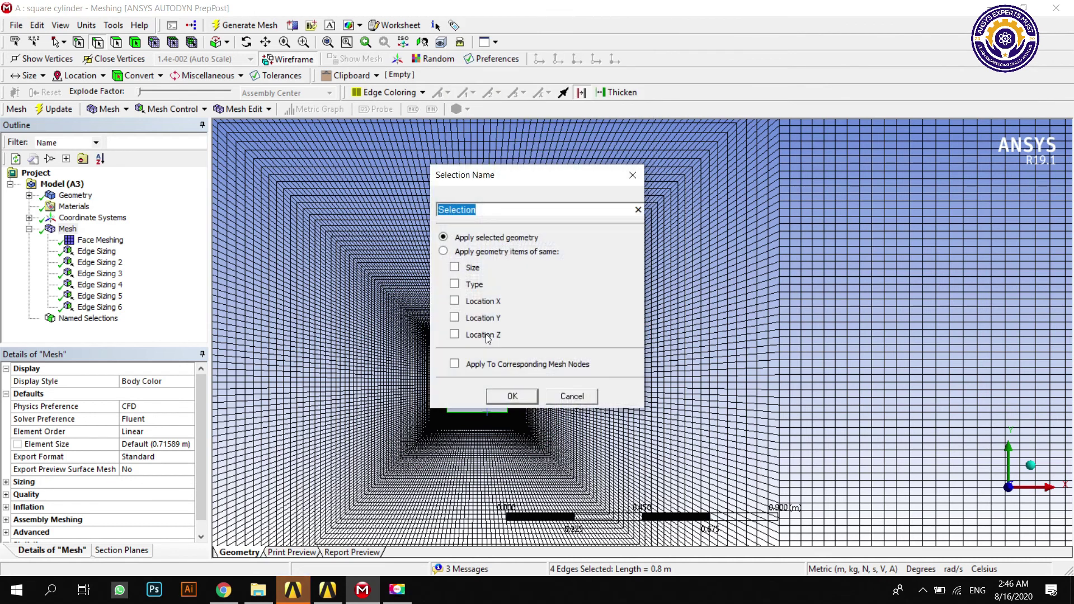
pyautogui.write('square cylinder')
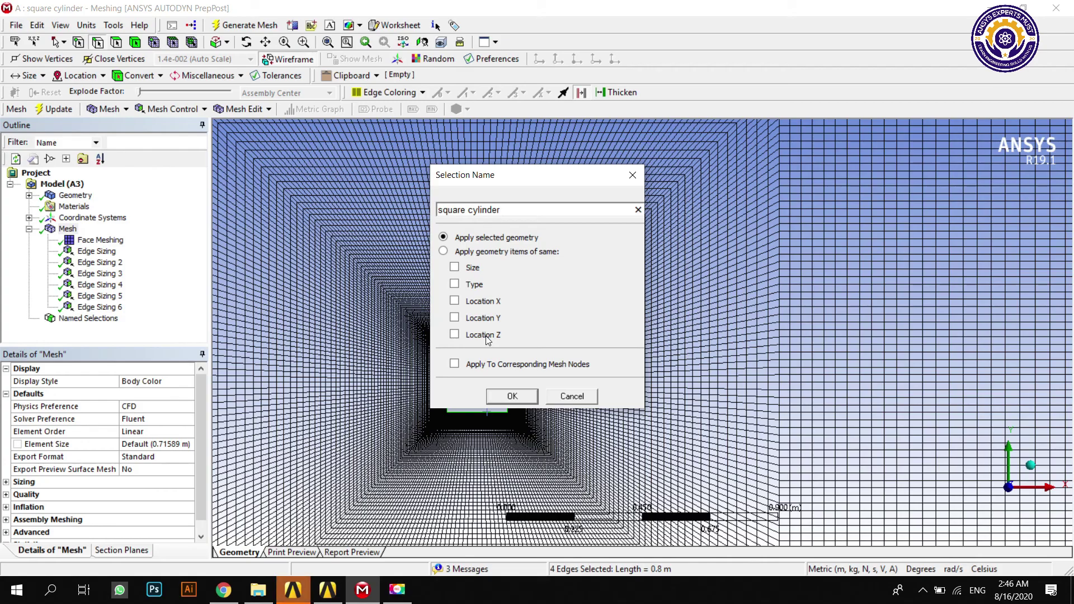
pyautogui.click(512, 396)
# Switch to the Workbench project and update the Mesh cell of the square cylinder Fluent system
pyautogui.scroll(-6, 794, 375)
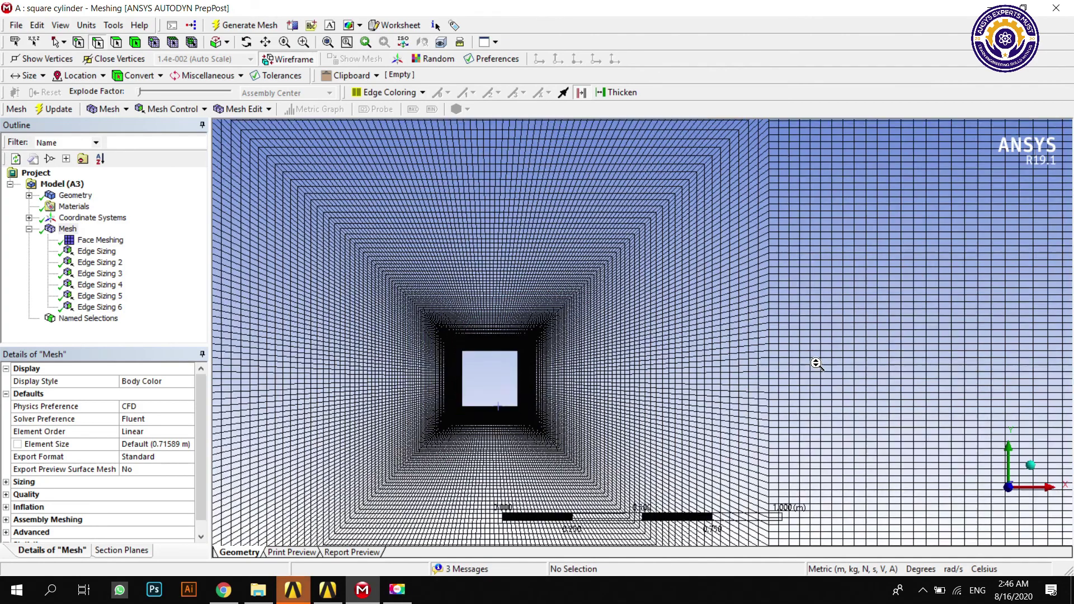
pyautogui.scroll(-5, 768, 394)
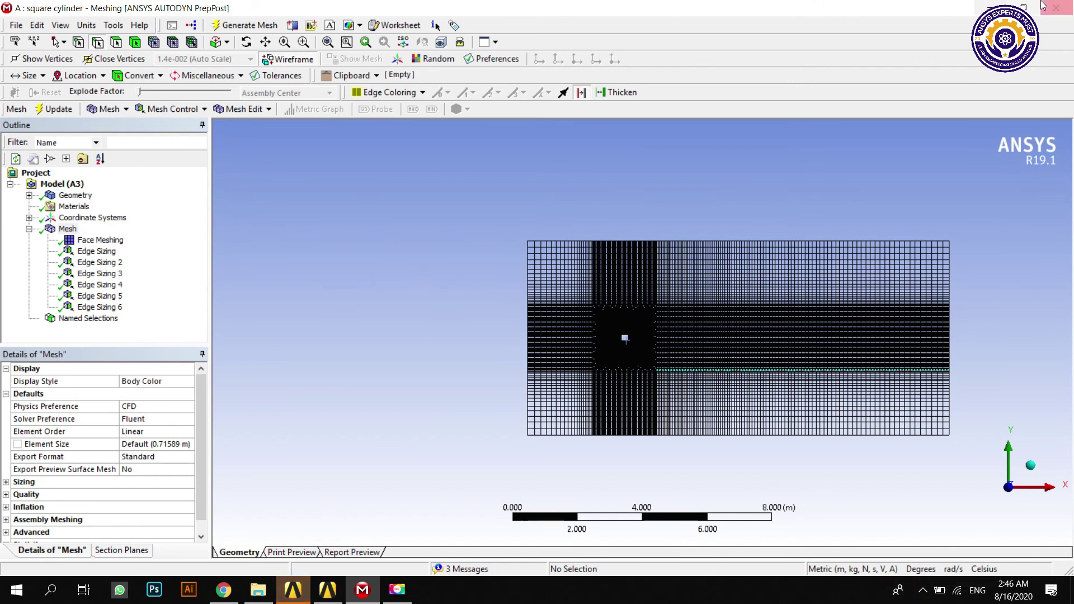
pyautogui.click(992, 8)
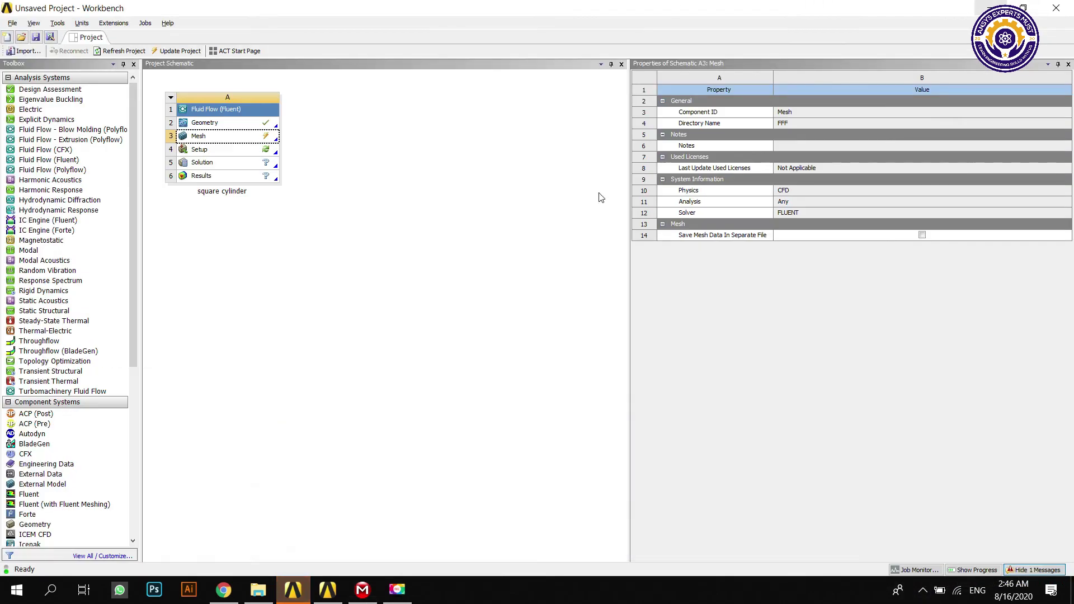
pyautogui.rightClick(231, 140)
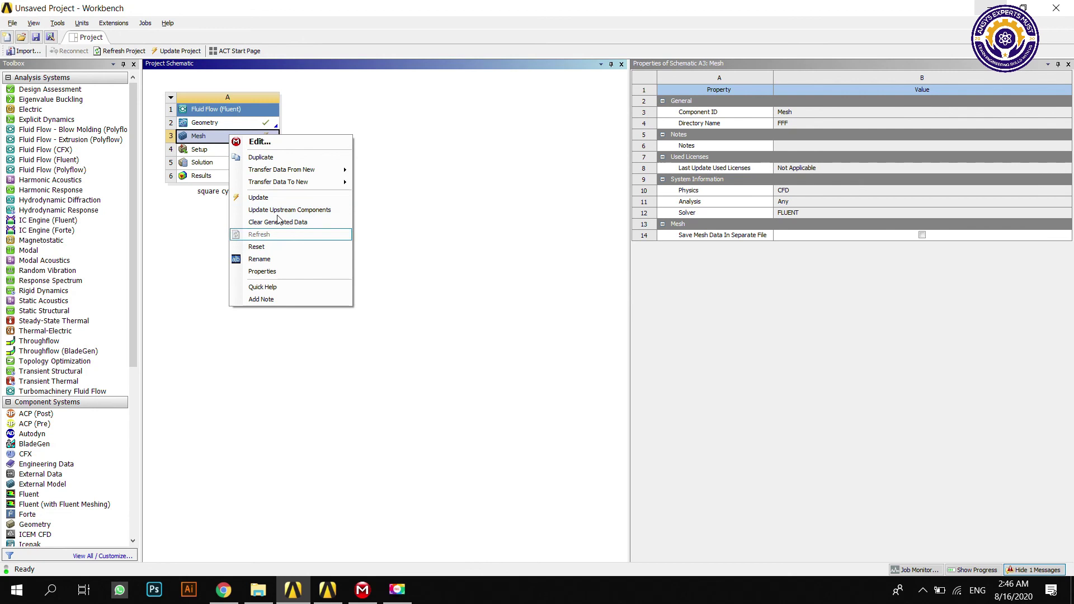
pyautogui.click(281, 199)
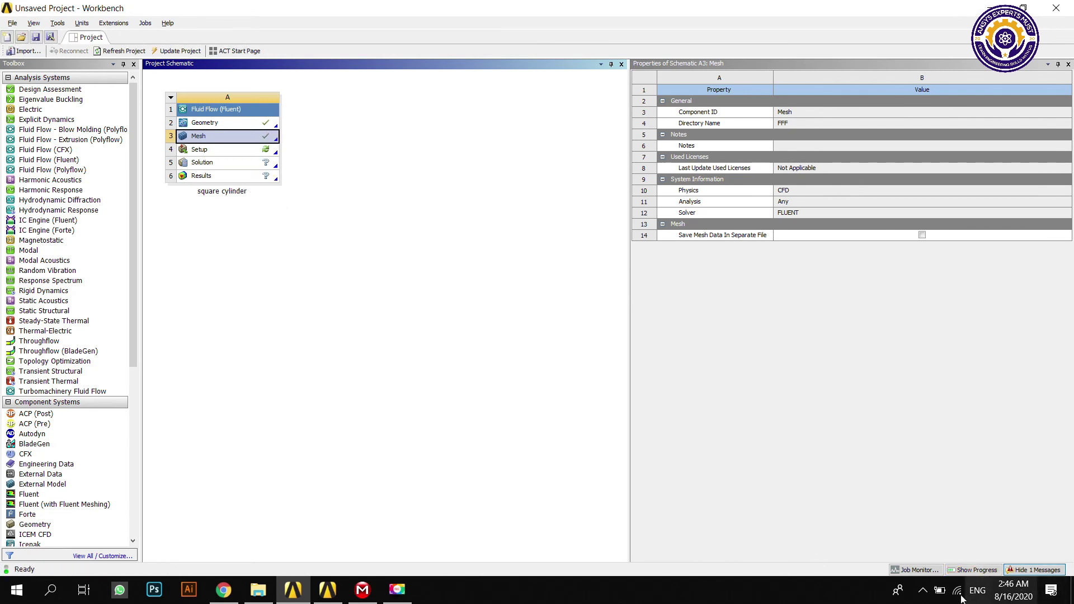
pyautogui.click(919, 599)
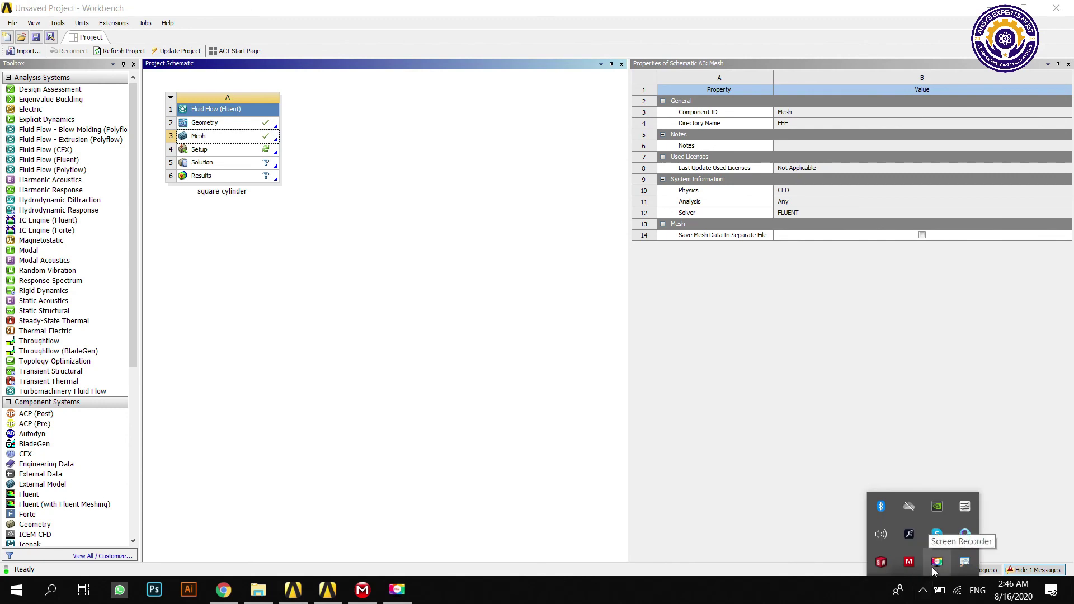
pyautogui.click(958, 557)
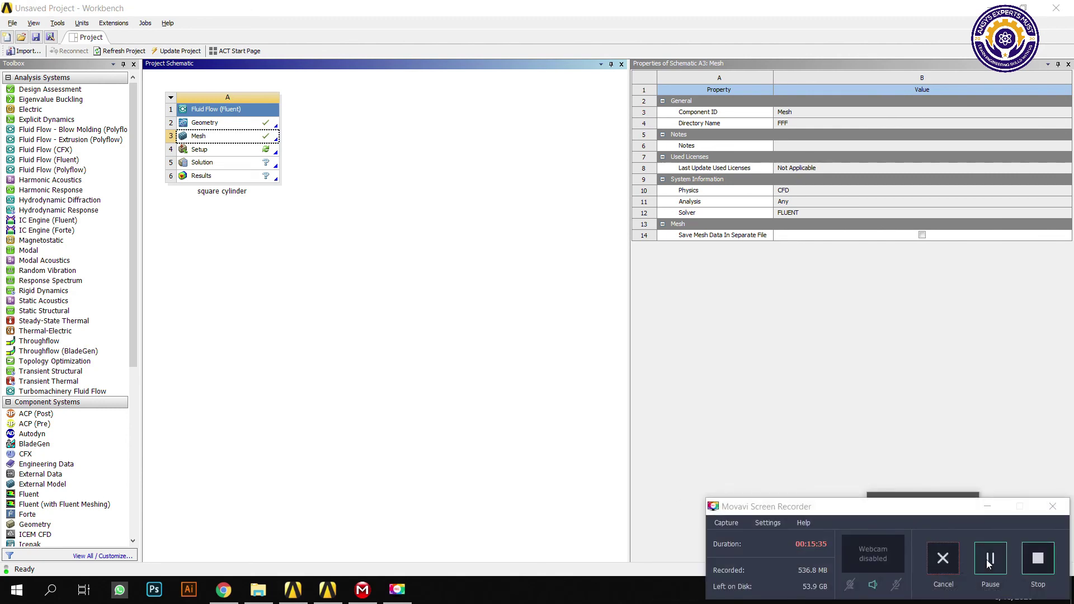